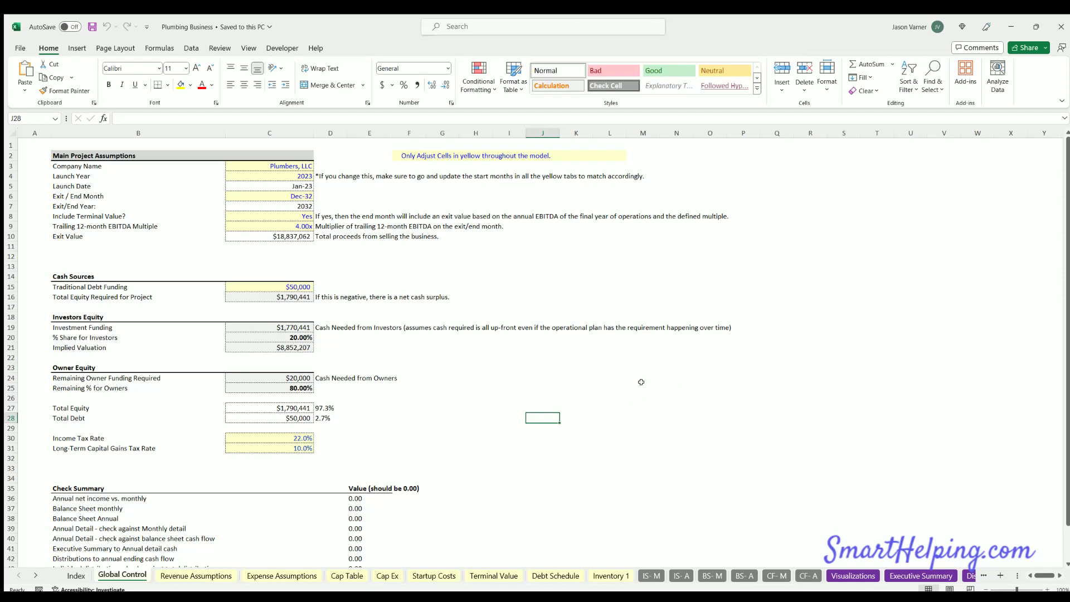
# On the Cap Ex sheet, zero the asset costs from Vehicle 1 down through row 18
pyautogui.click(518, 344)
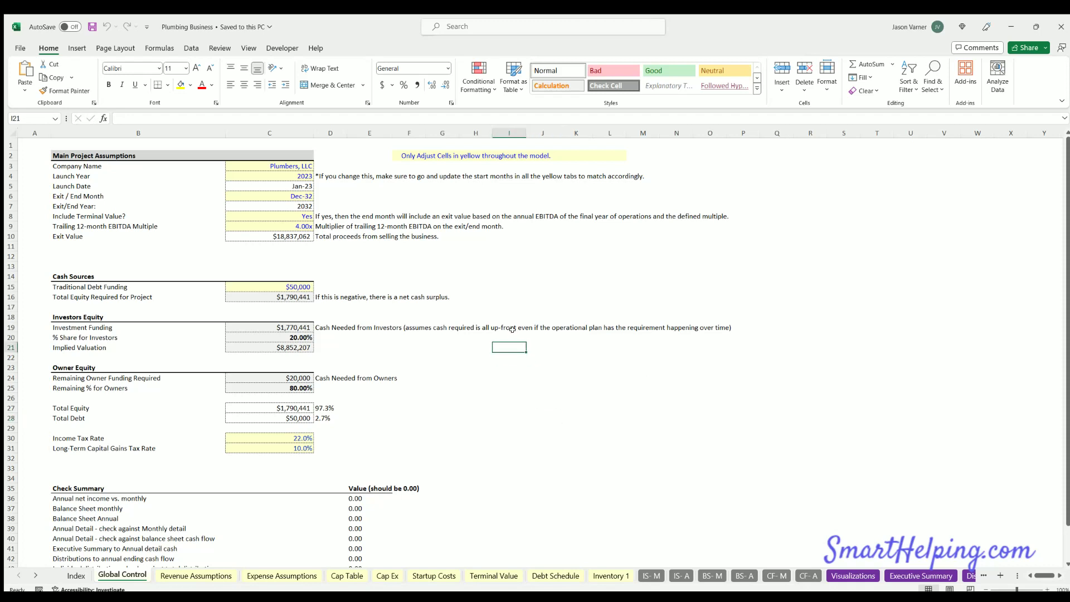
pyautogui.click(512, 334)
pyautogui.click(515, 311)
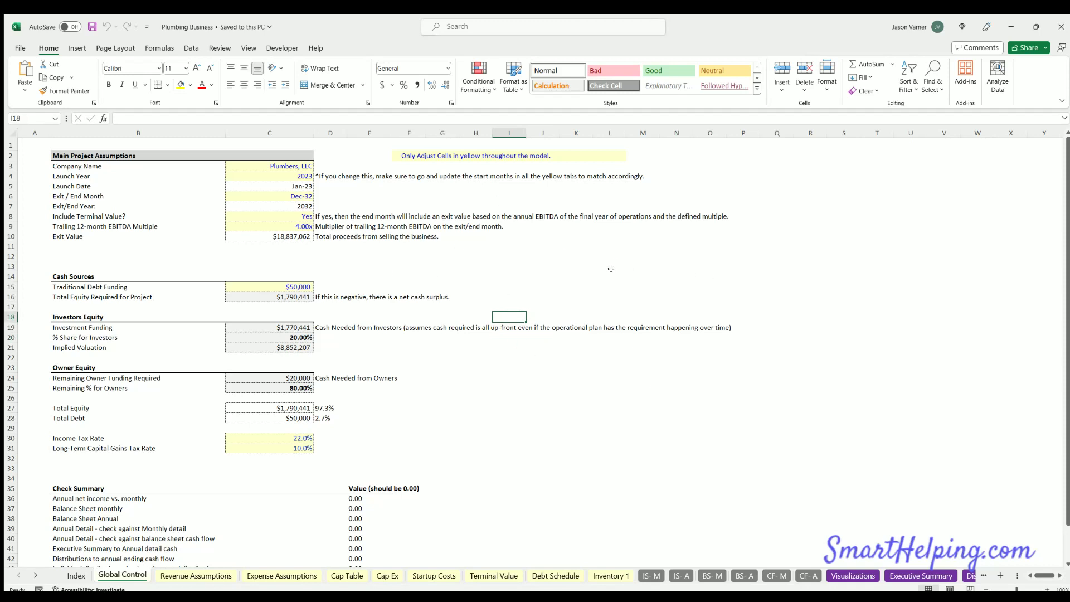
pyautogui.click(387, 575)
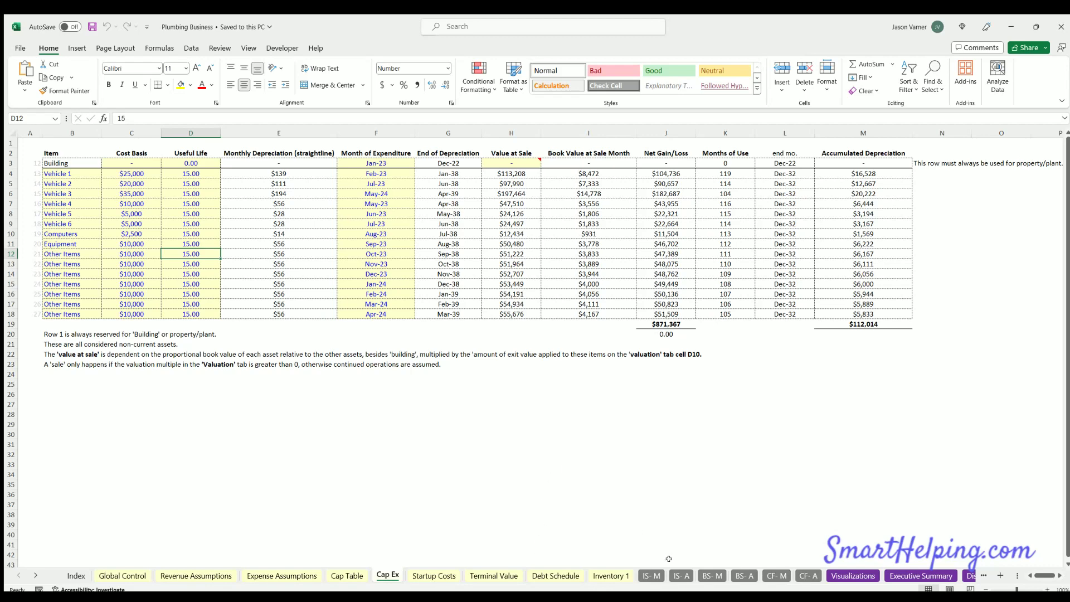
pyautogui.click(134, 173)
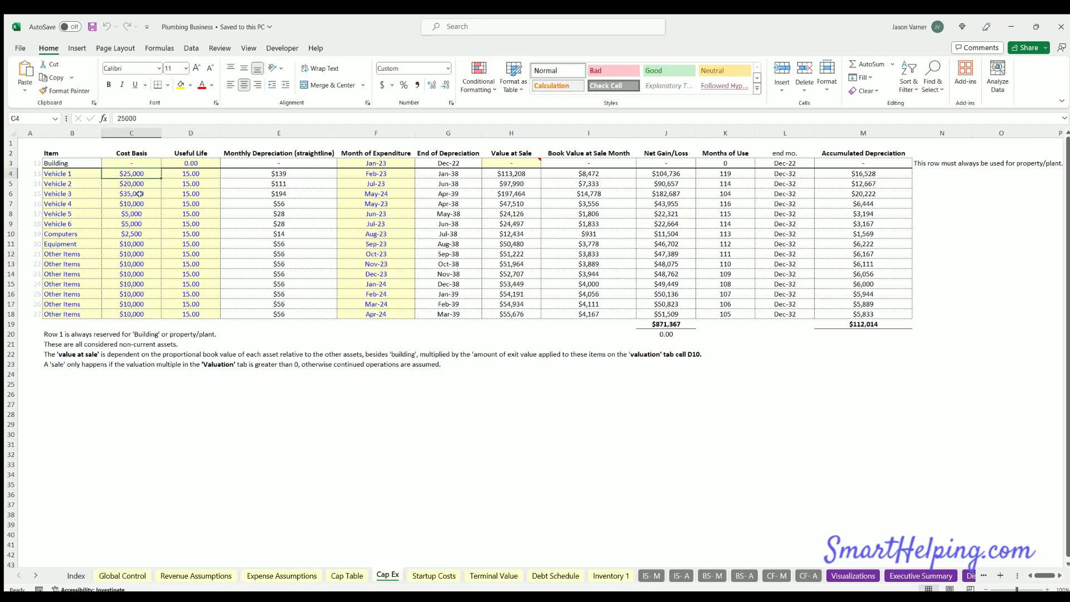
pyautogui.write('0')
pyautogui.press('Return')
pyautogui.write('0')
pyautogui.press('Return')
pyautogui.click(150, 182)
pyautogui.moveTo(161, 192); pyautogui.dragTo(162, 316)
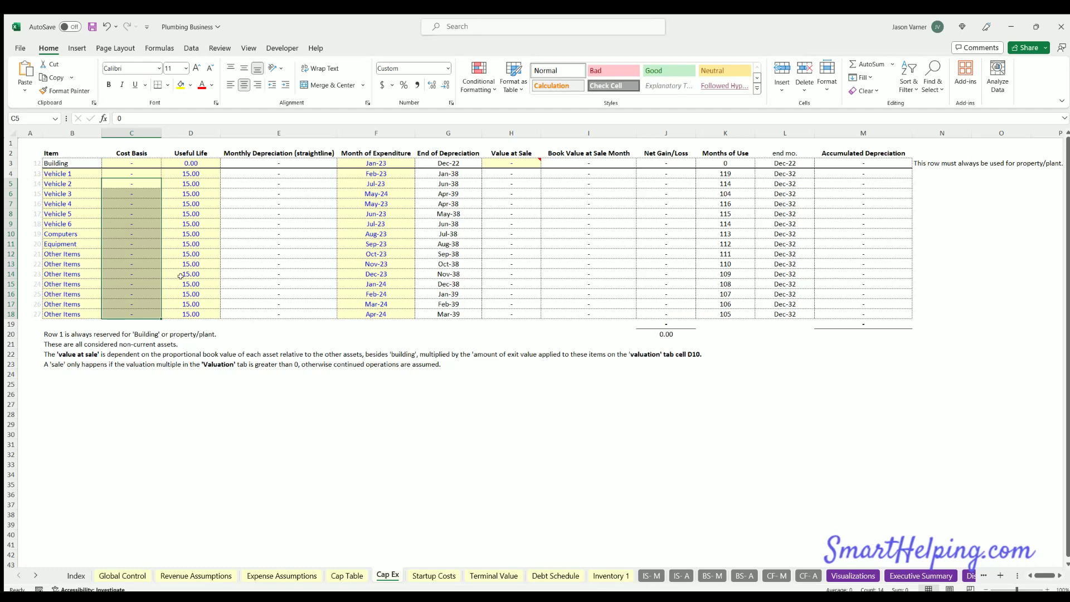
# Give the Building a $1,000,000 cost basis and a 29.5-year useful life
pyautogui.click(124, 162)
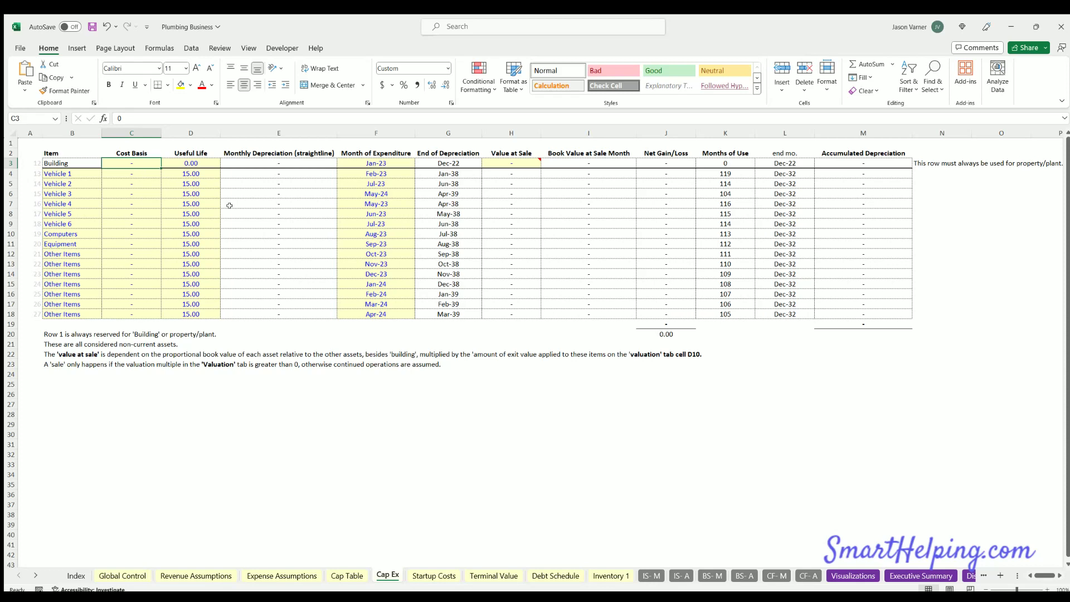
pyautogui.write('1,')
pyautogui.write('000,000')
pyautogui.press('Tab')
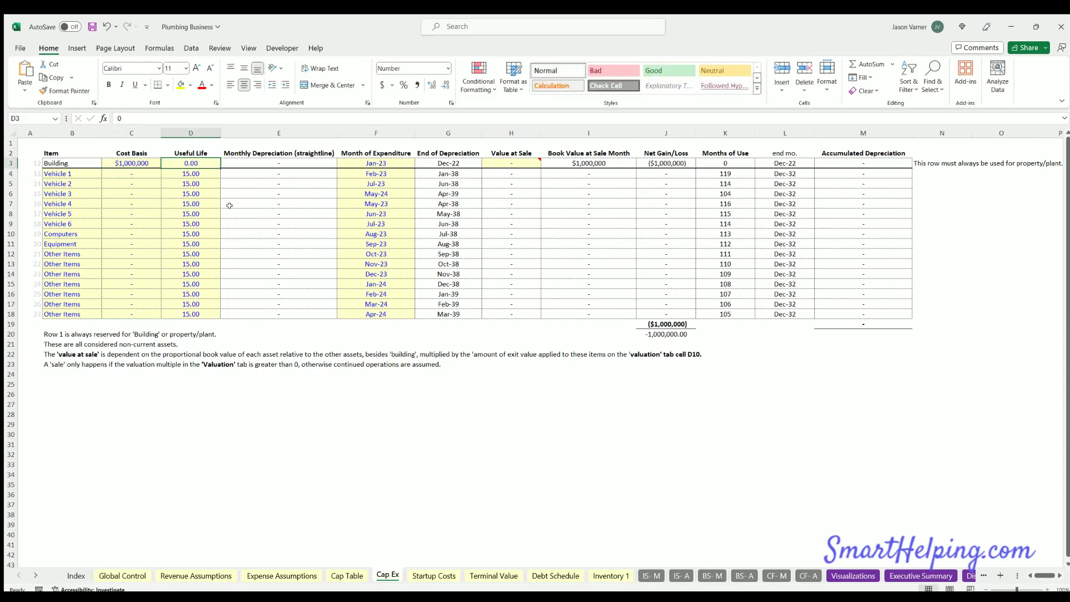
pyautogui.write('29')
pyautogui.press('Return')
pyautogui.press('Up')
pyautogui.write('29')
pyautogui.press('Return')
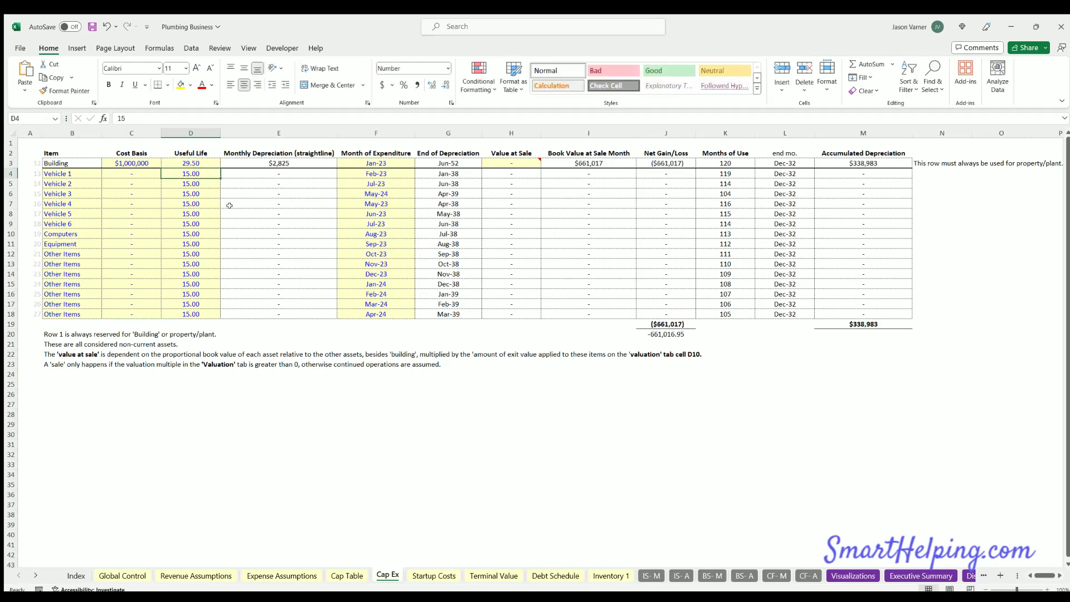
# Set the Building's value at sale in H3 to $800,000
pyautogui.click(388, 159)
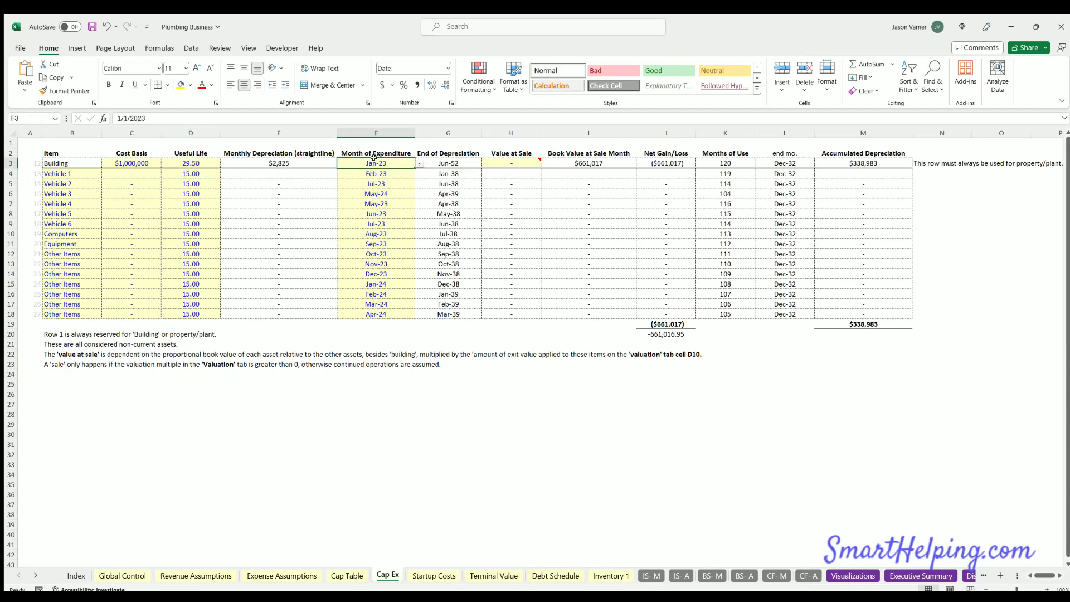
pyautogui.moveTo(506, 159)
pyautogui.click(504, 162)
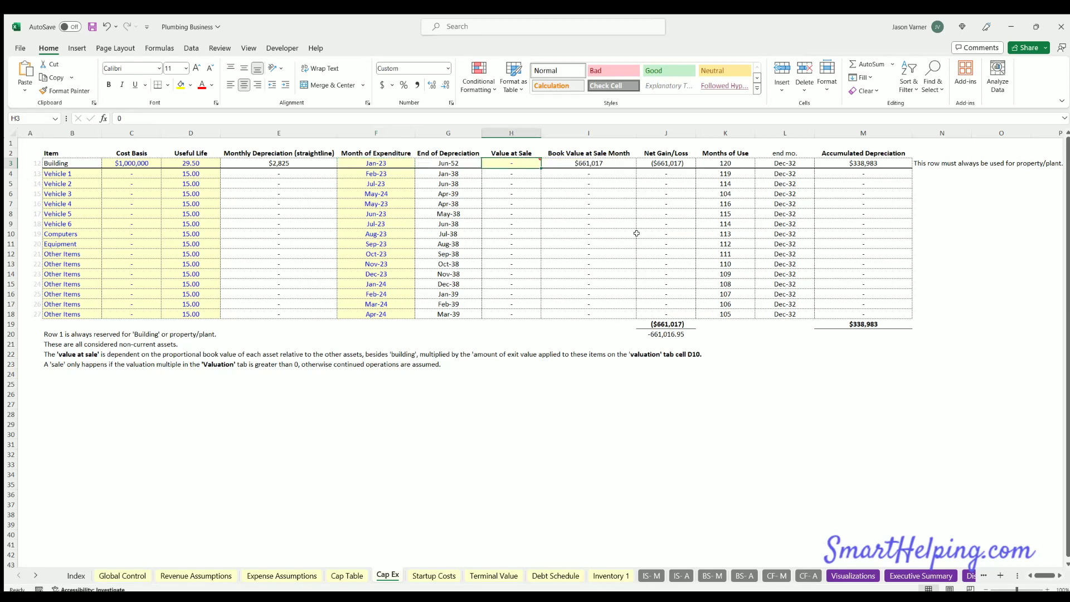
pyautogui.moveTo(515, 166)
pyautogui.write('800000')
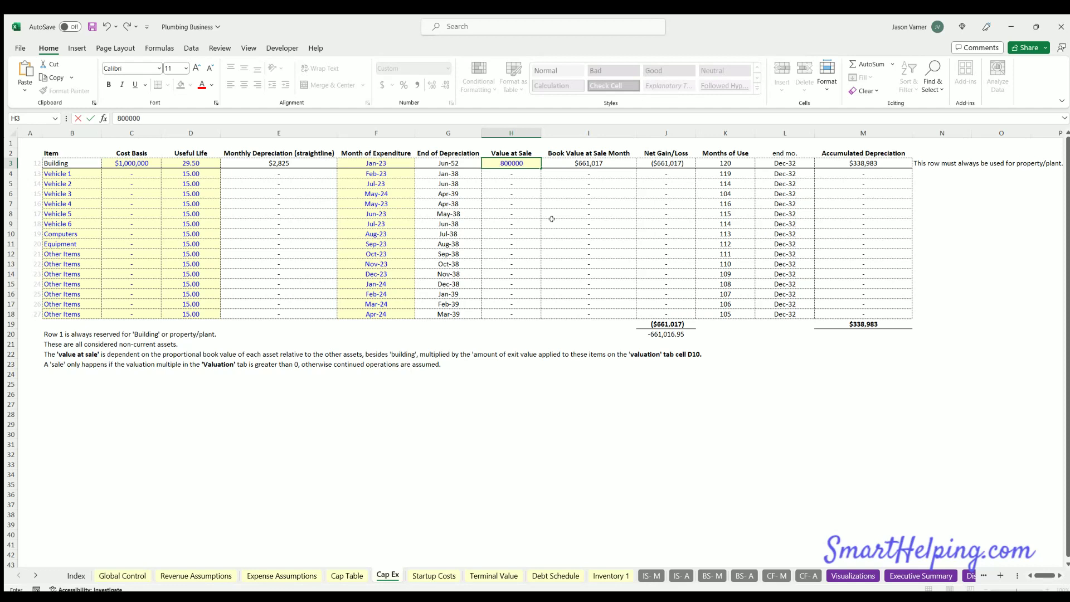
pyautogui.press('Return')
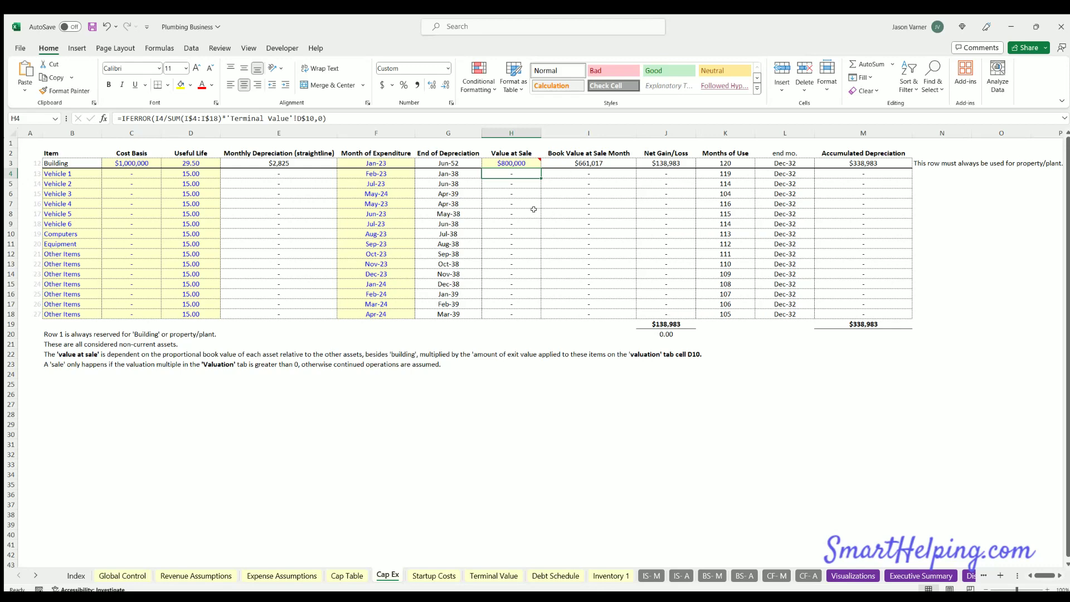
# Compare the Dec-32 Exit / End Month on Global Control with the Cap Ex depreciation table
pyautogui.click(123, 575)
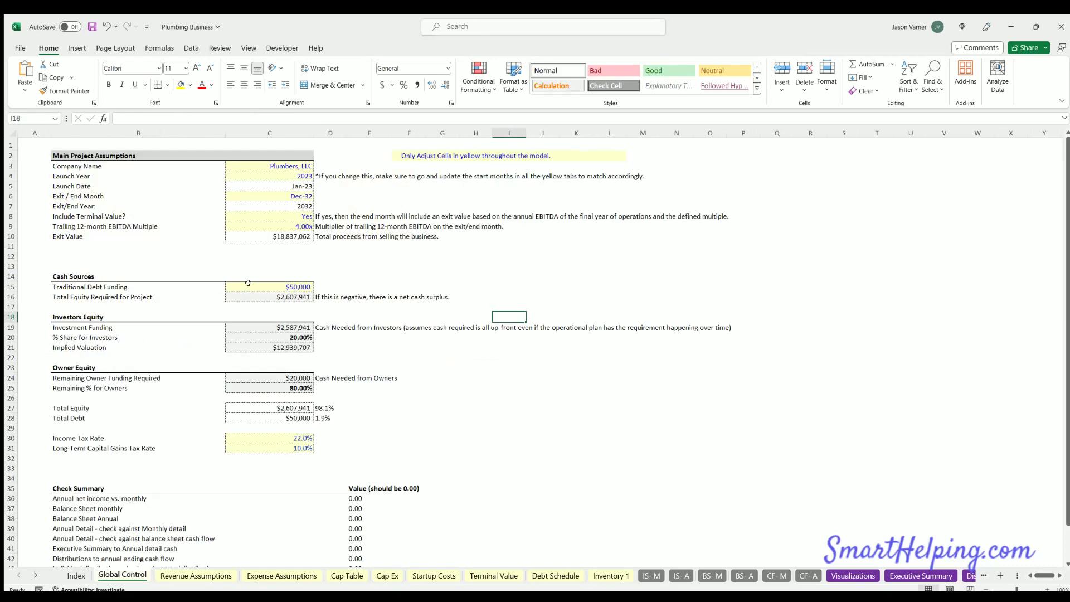
pyautogui.click(290, 195)
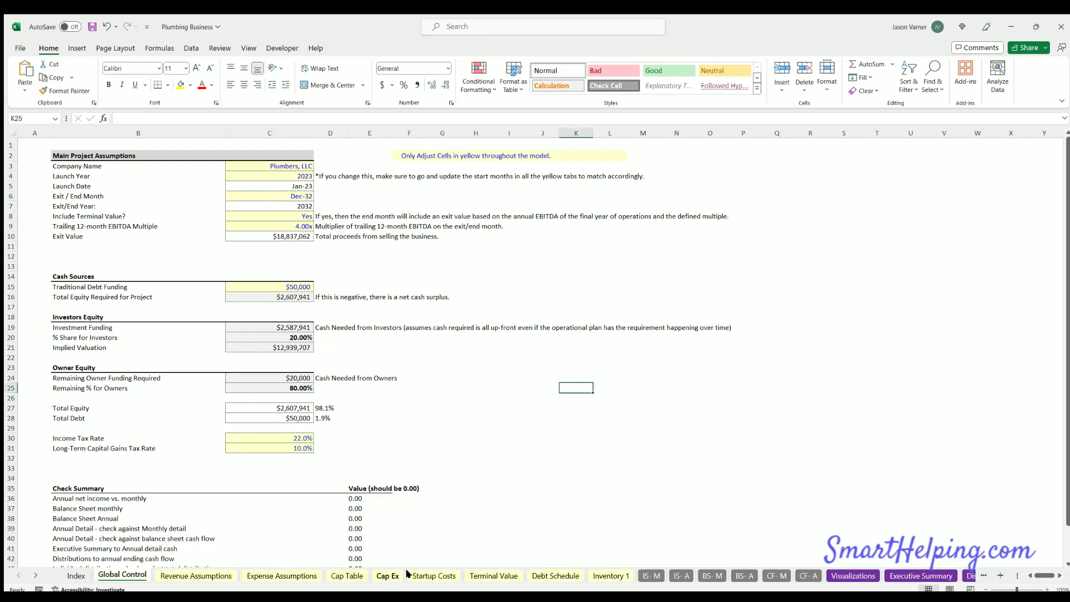
pyautogui.click(387, 576)
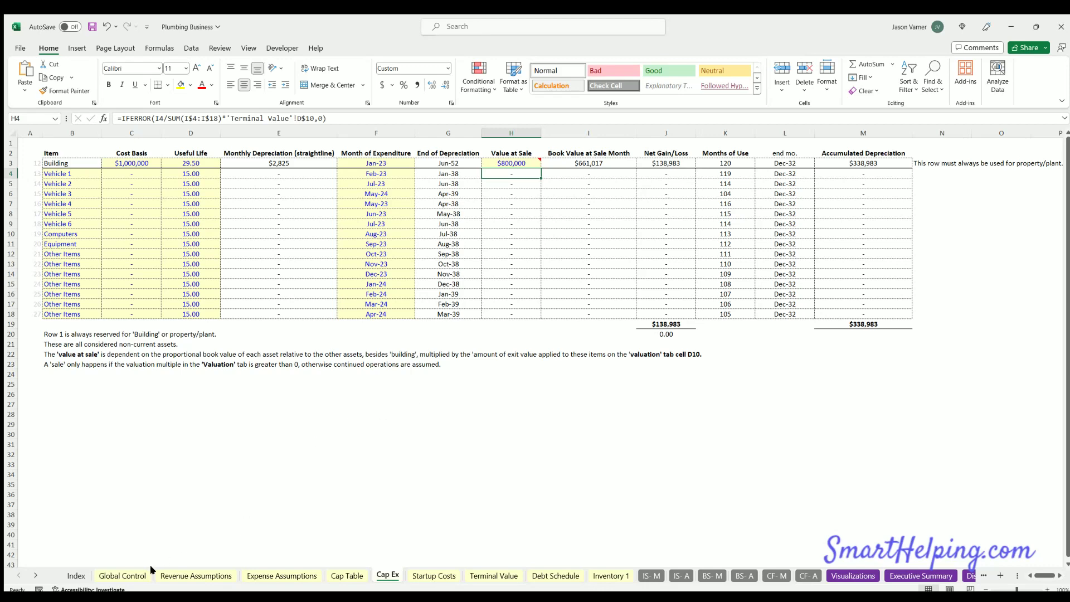
pyautogui.click(123, 575)
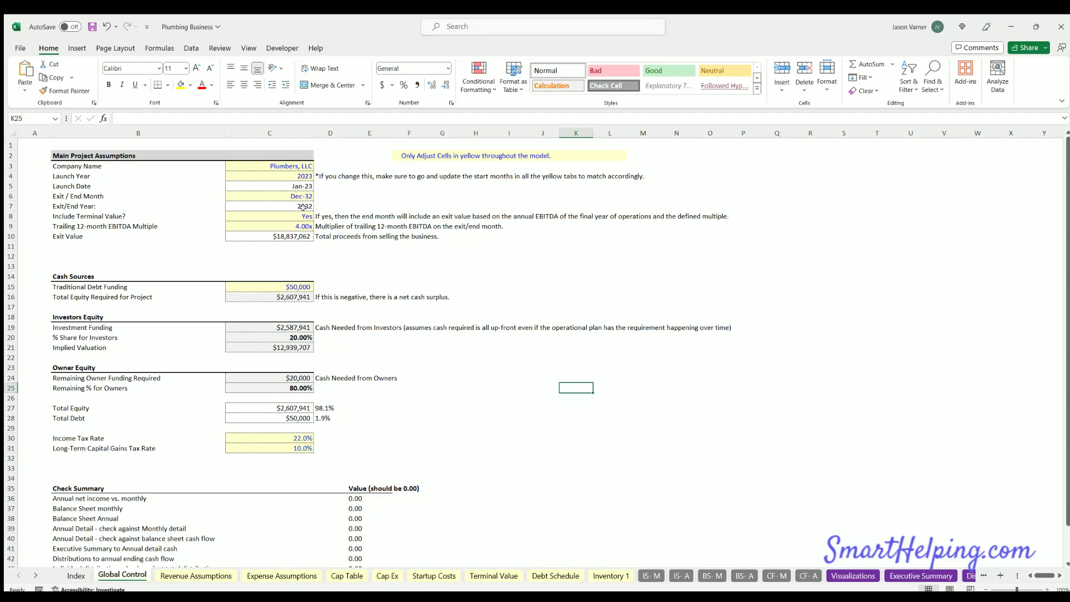
pyautogui.click(297, 197)
pyautogui.click(390, 576)
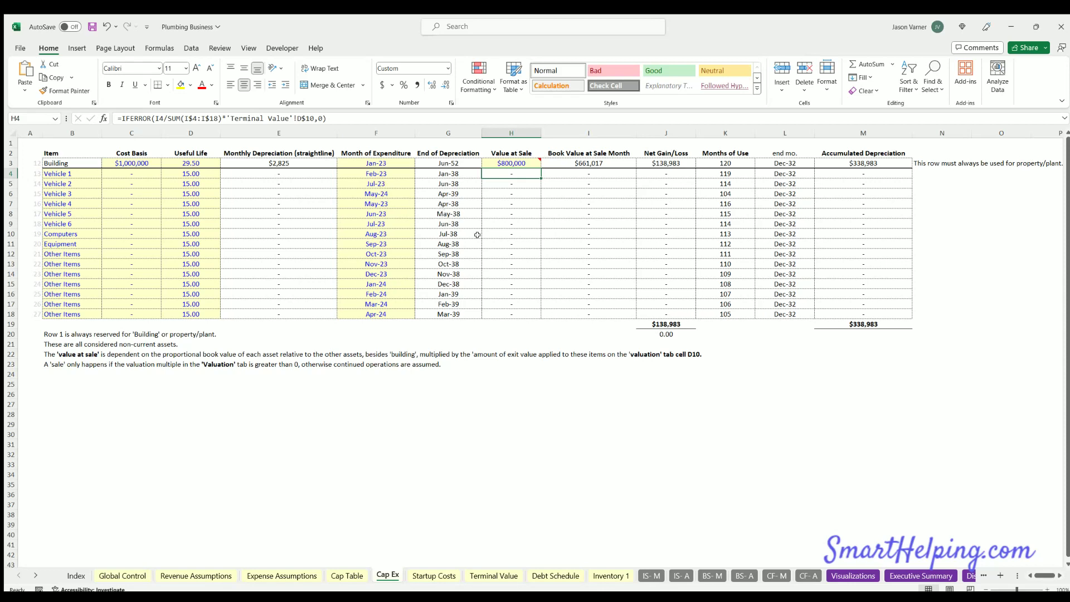
pyautogui.click(649, 574)
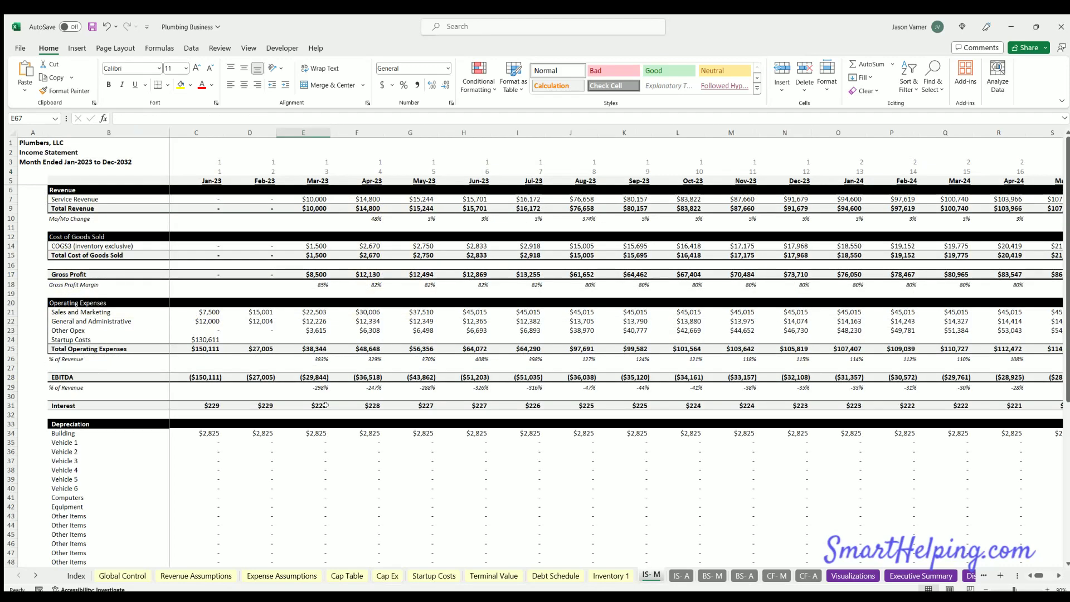
pyautogui.scroll(-4, 332, 410)
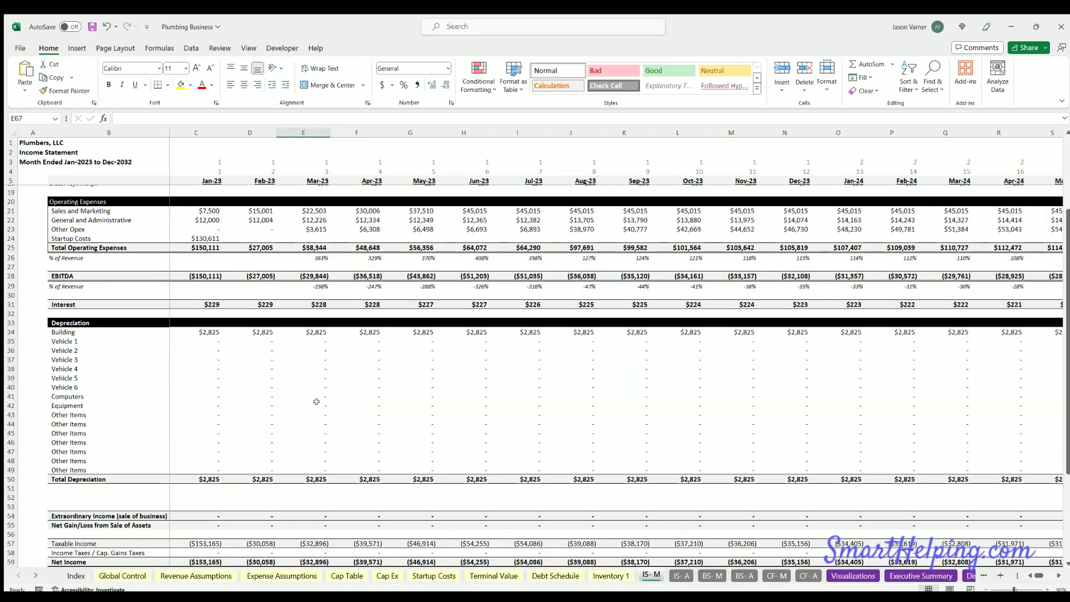
pyautogui.click(65, 331)
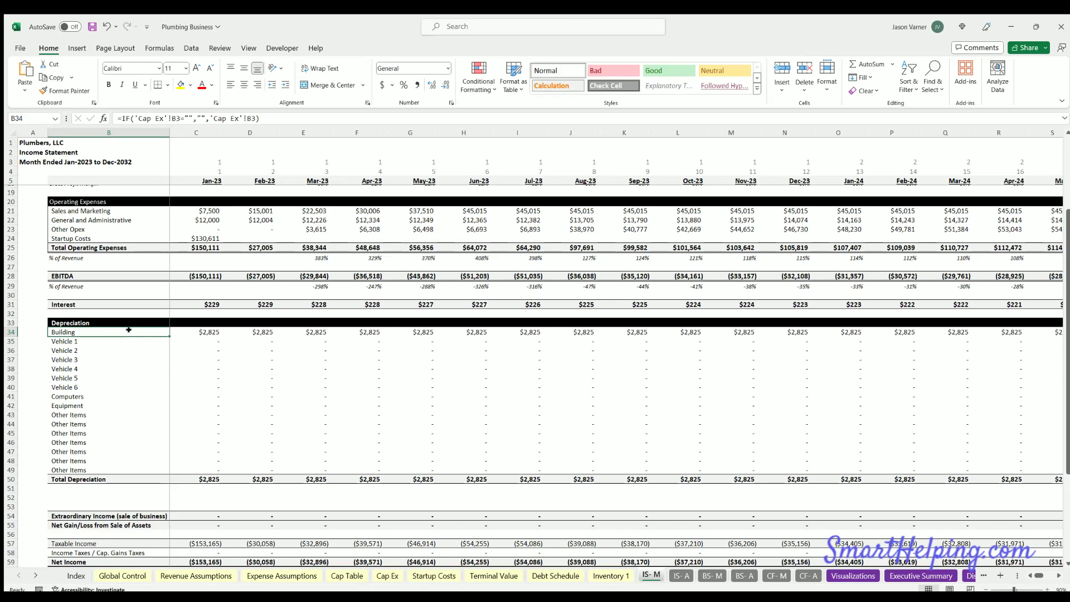
pyautogui.click(200, 329)
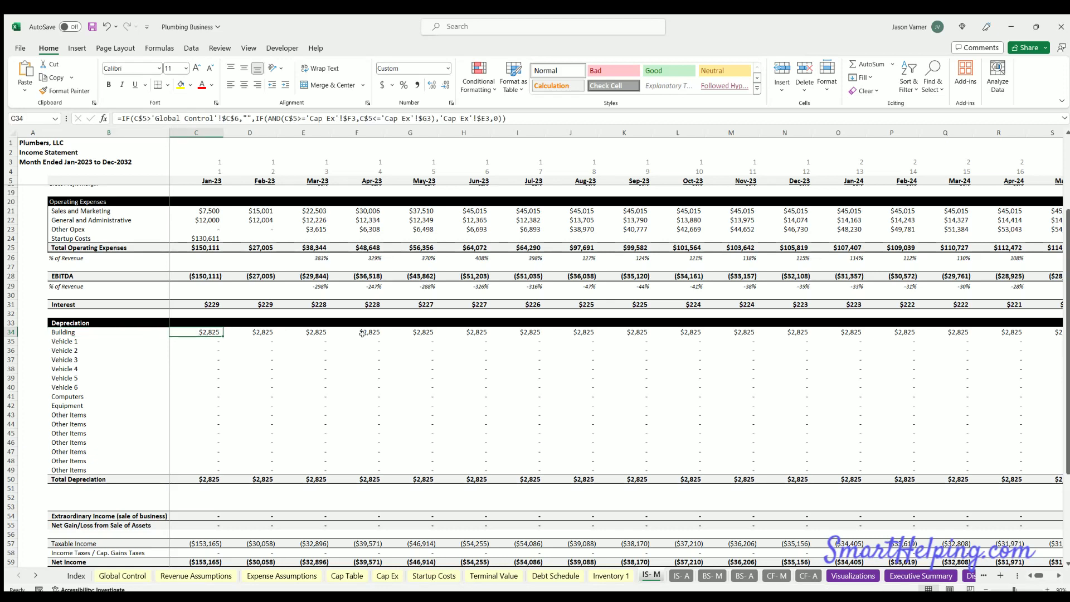
pyautogui.moveTo(1035, 576)
pyautogui.mouseDown()
pyautogui.moveTo(1046, 575)
pyautogui.moveTo(1037, 575)
pyautogui.mouseUp()
pyautogui.scroll(-4, 241, 381)
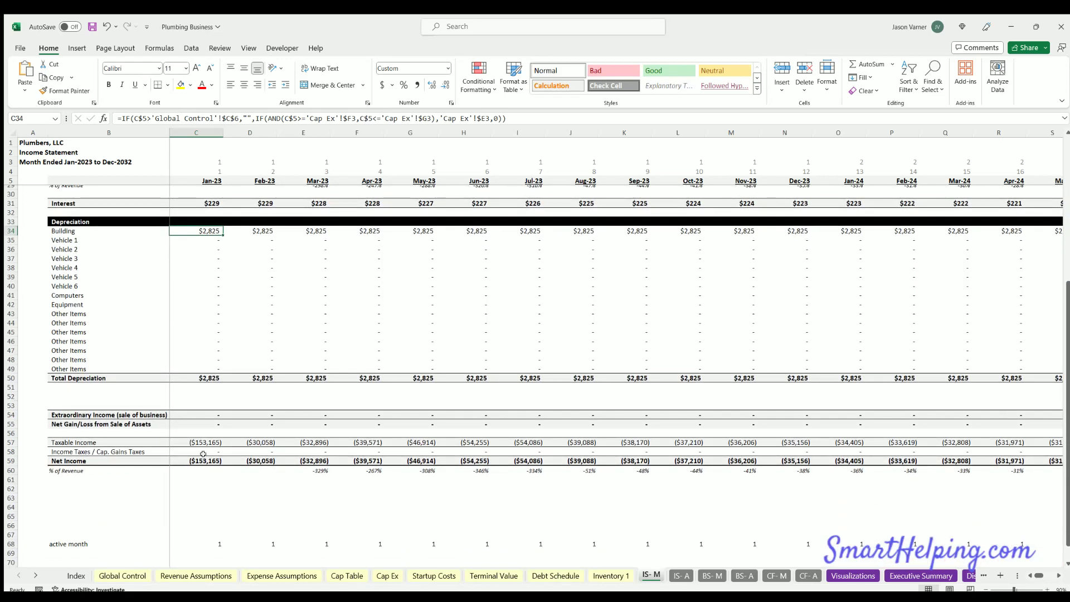
pyautogui.scroll(8, 203, 454)
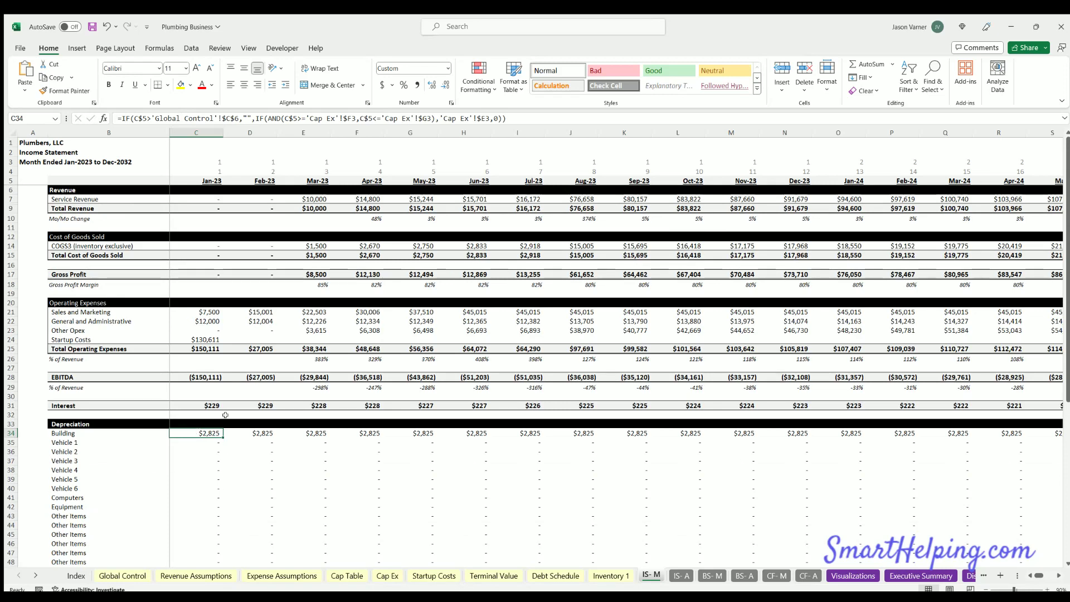
pyautogui.scroll(-7, 221, 463)
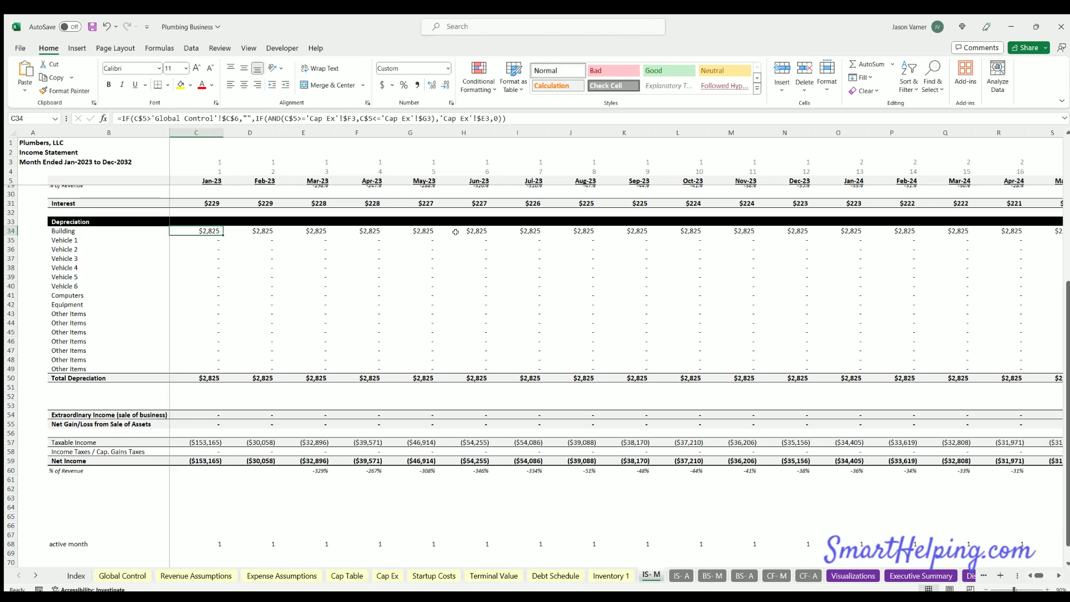
# Review the monthly balance sheet, including its Retained Earnings and Check rows
pyautogui.click(704, 575)
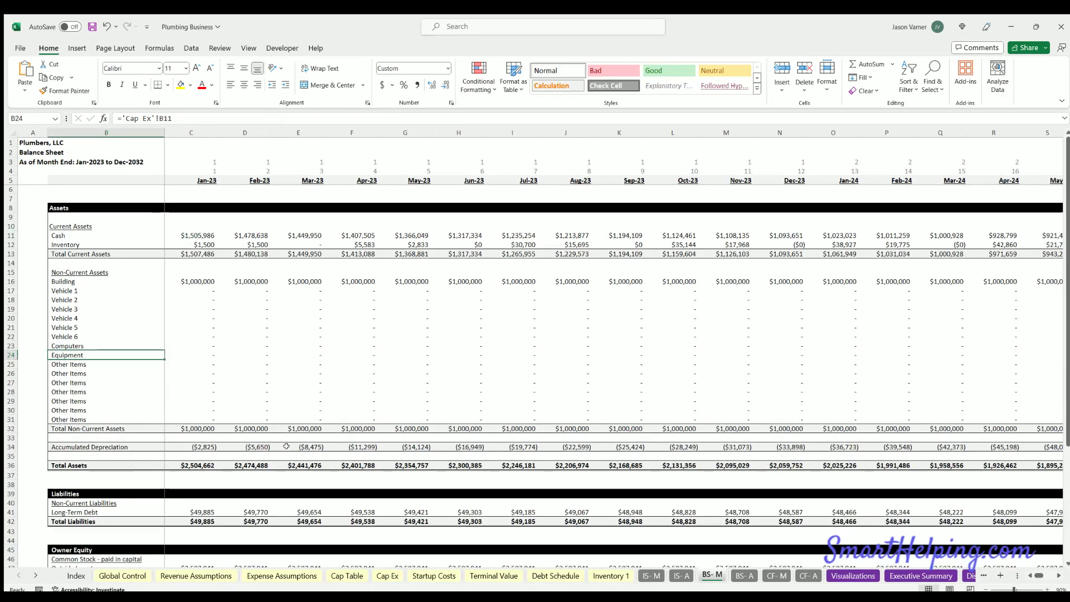
pyautogui.scroll(-7, 285, 446)
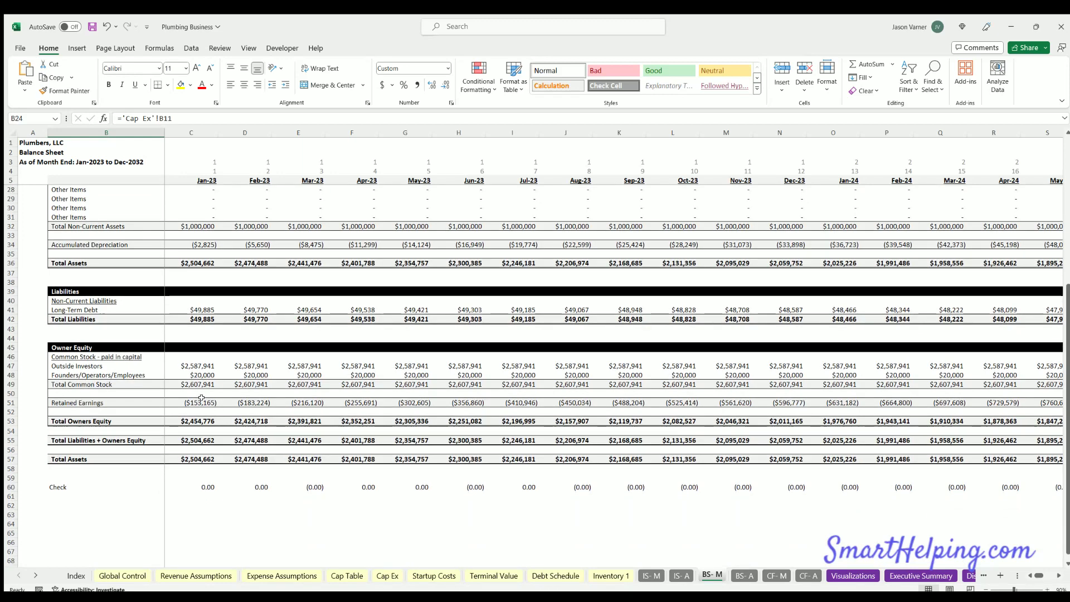
pyautogui.click(62, 401)
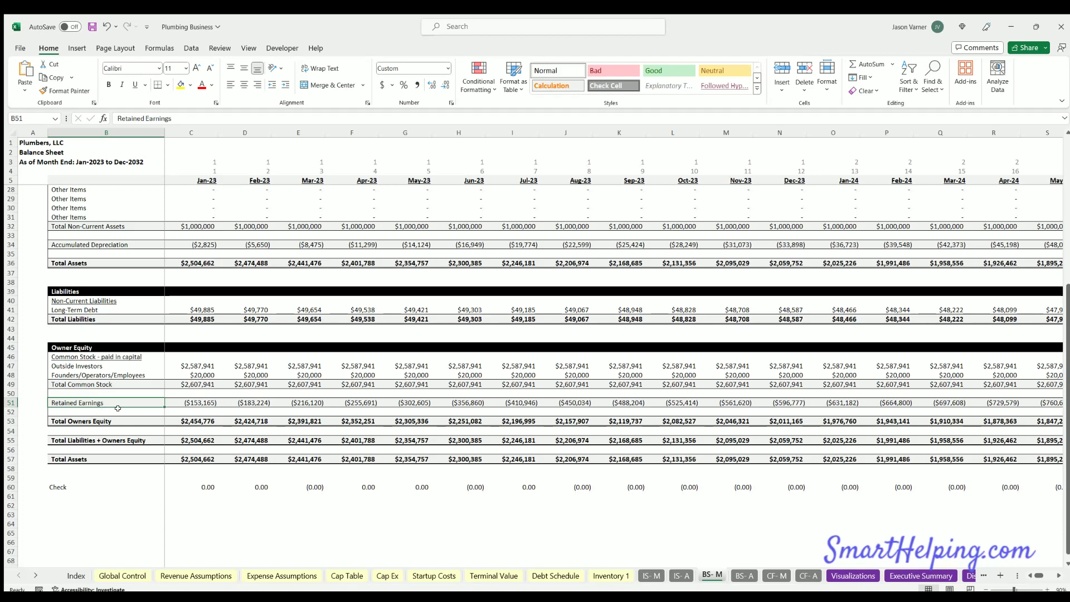
pyautogui.scroll(7, 118, 409)
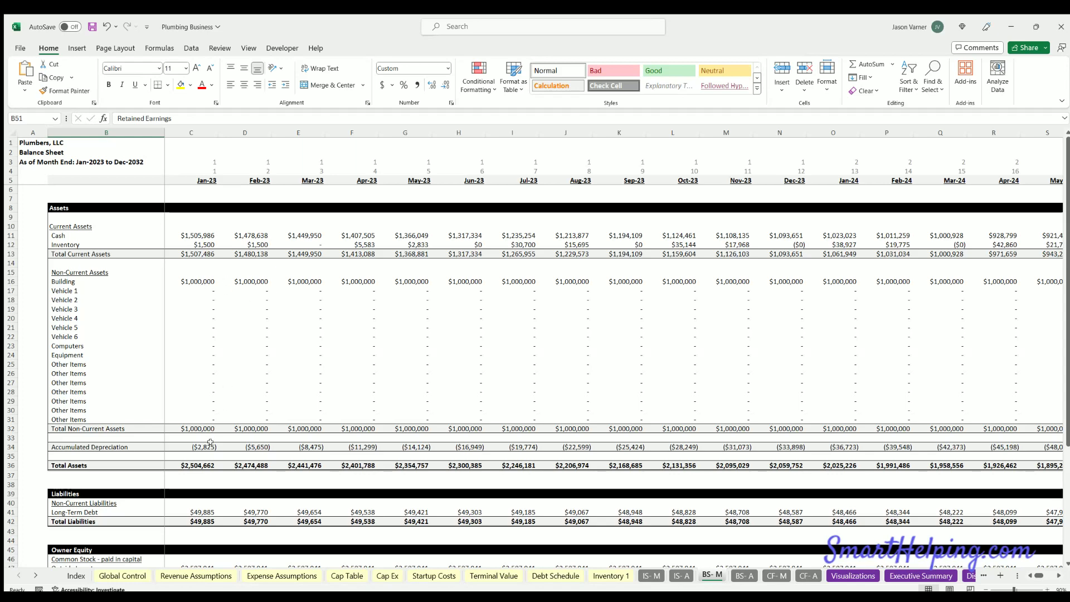
pyautogui.scroll(-4, 210, 442)
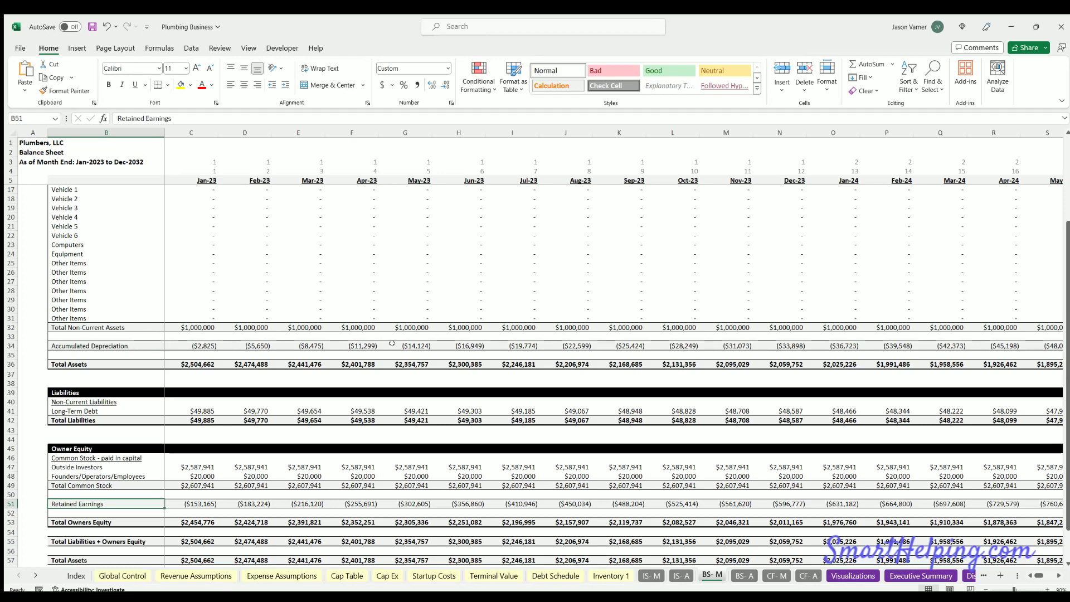
pyautogui.scroll(-4, 392, 343)
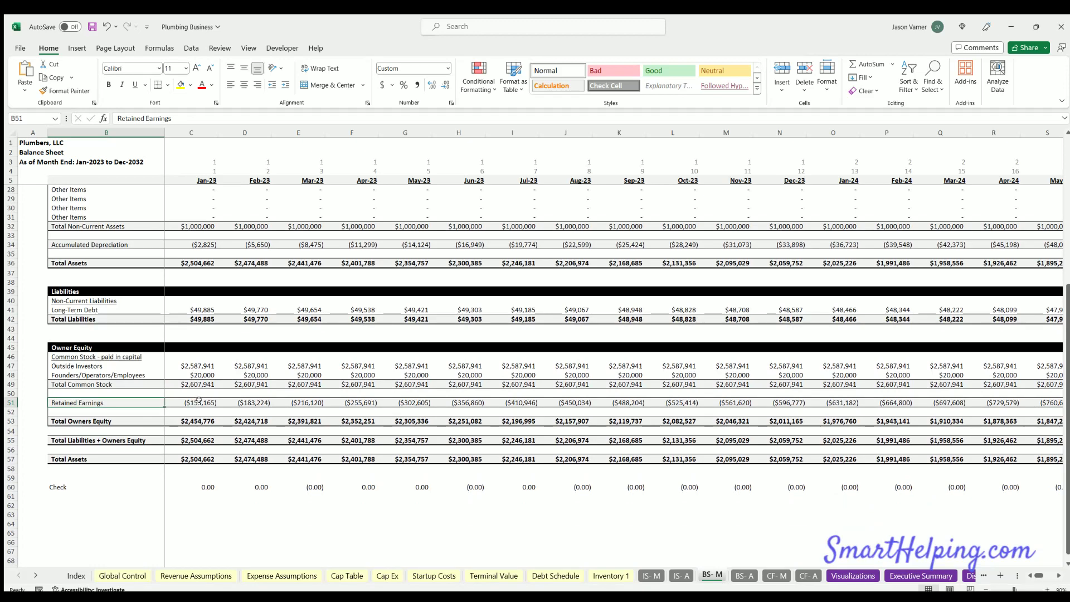
pyautogui.scroll(7, 293, 393)
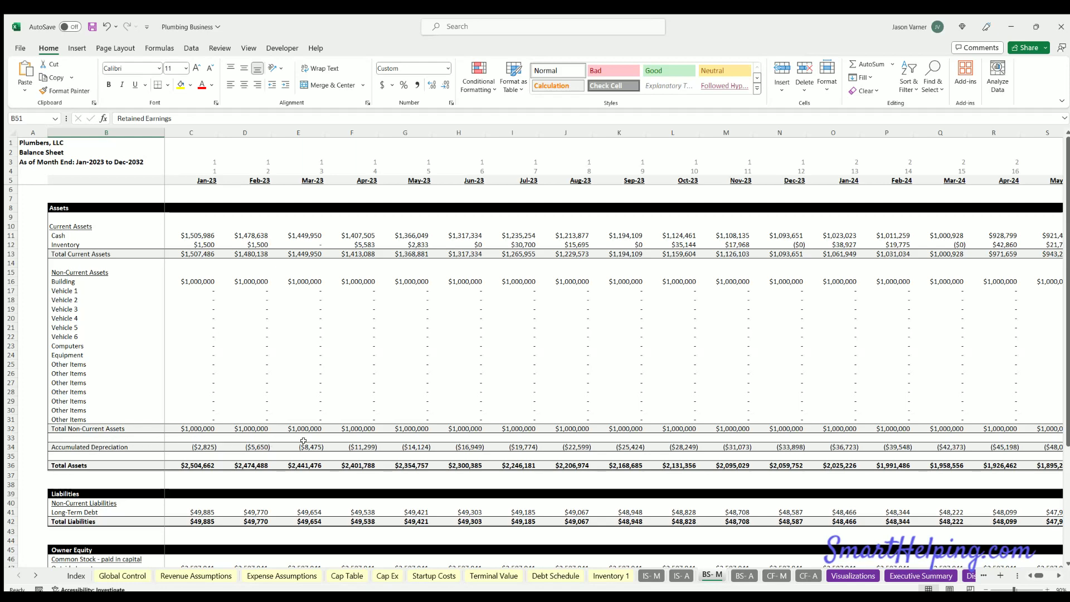
pyautogui.scroll(-7, 303, 441)
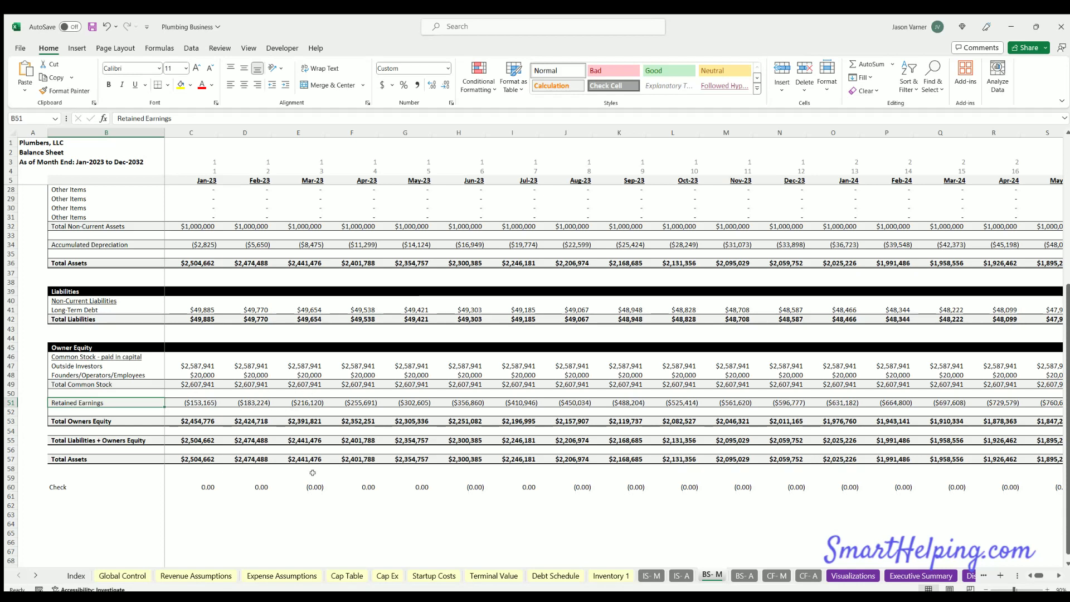
pyautogui.scroll(7, 243, 425)
# Trace the building's $1,000,000 cost in Cap Ex C3 to the monthly cash flow statement
pyautogui.click(651, 575)
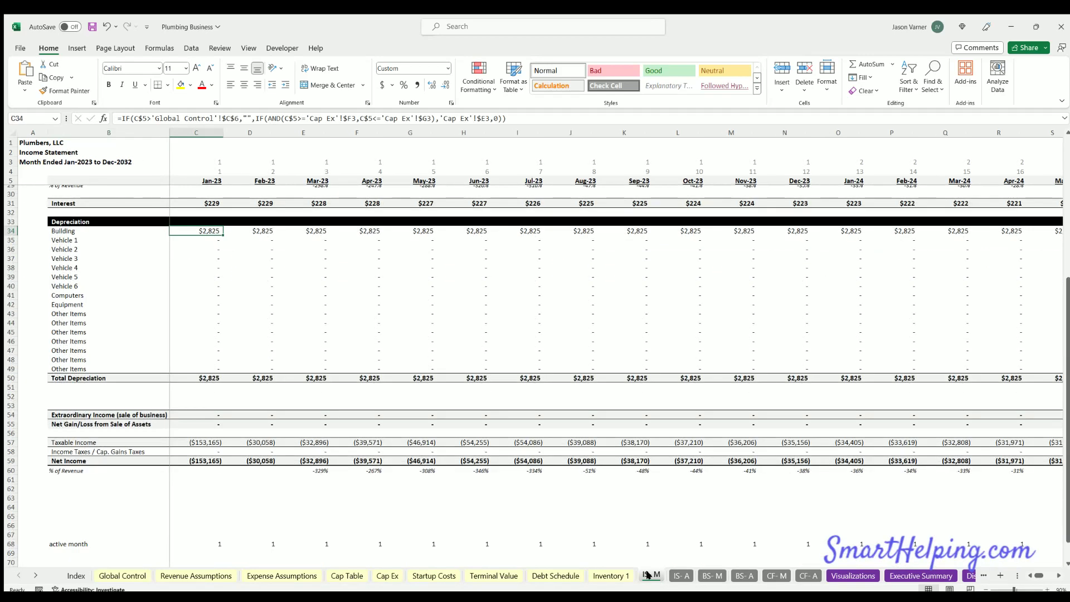
pyautogui.scroll(3, 284, 331)
pyautogui.scroll(1, 284, 331)
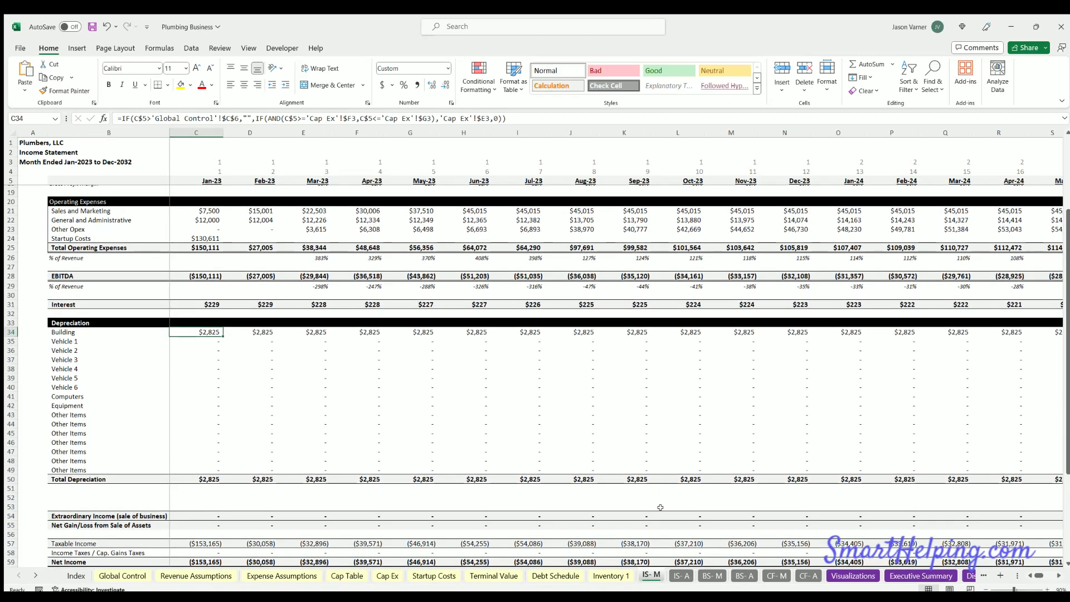
pyautogui.click(388, 580)
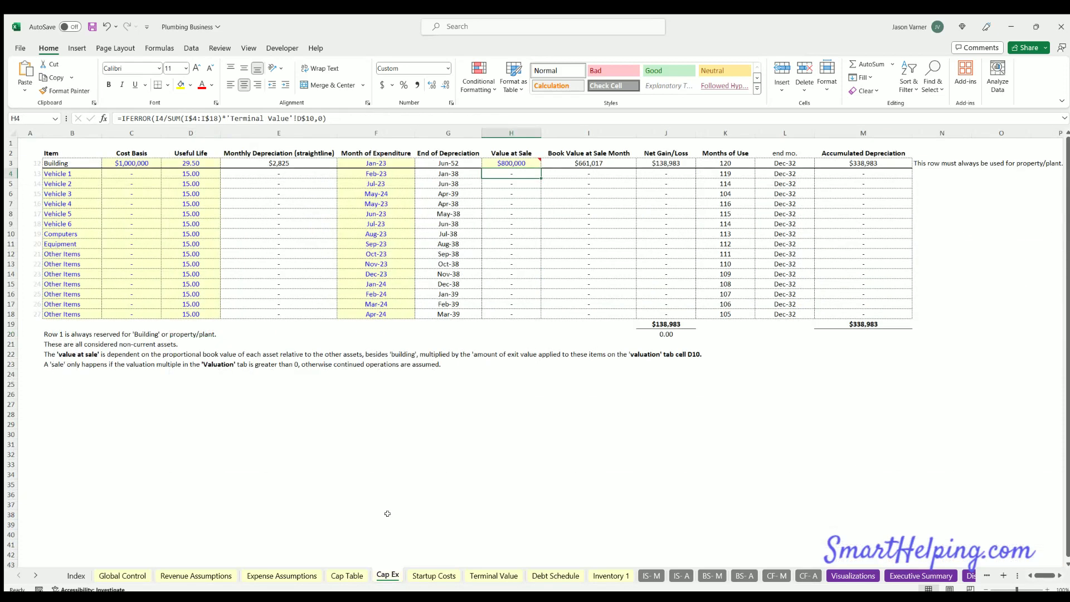
pyautogui.click(132, 163)
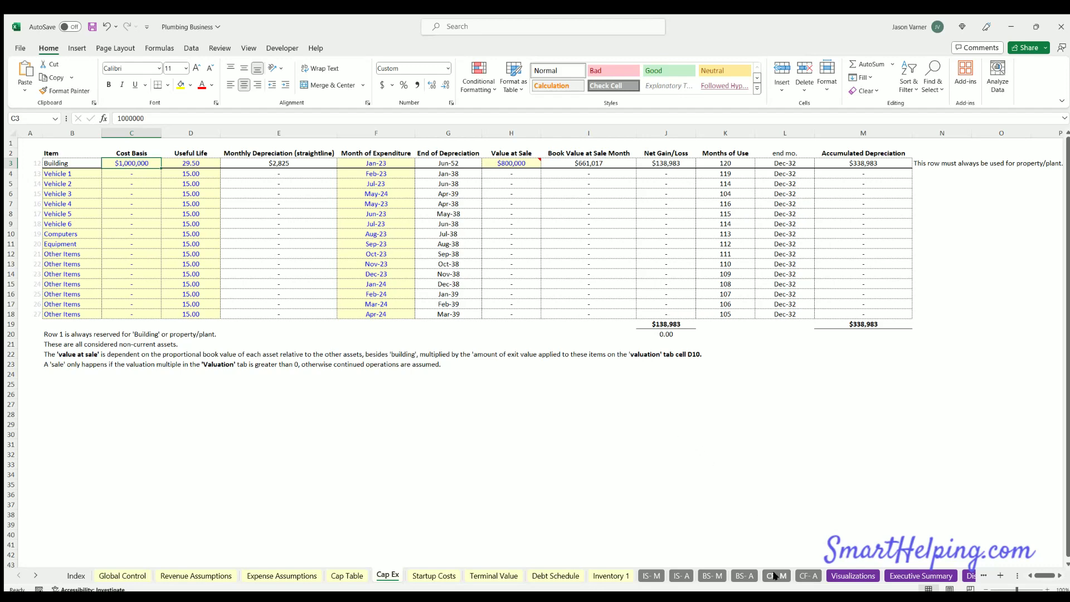
pyautogui.click(774, 577)
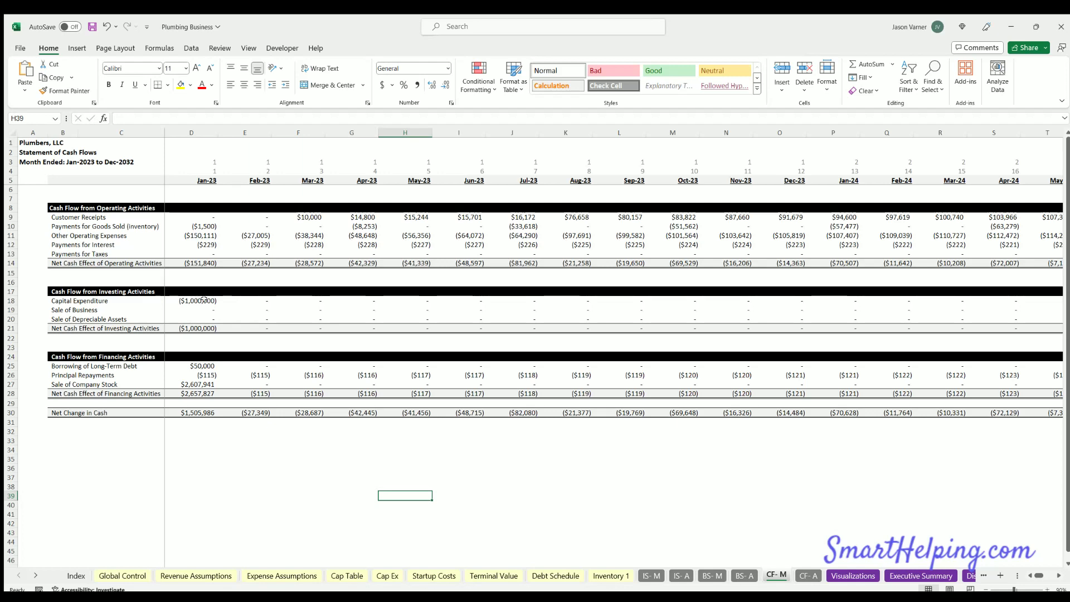
# Compare the monthly Balance Sheet with the monthly cash flow statement
pyautogui.click(712, 575)
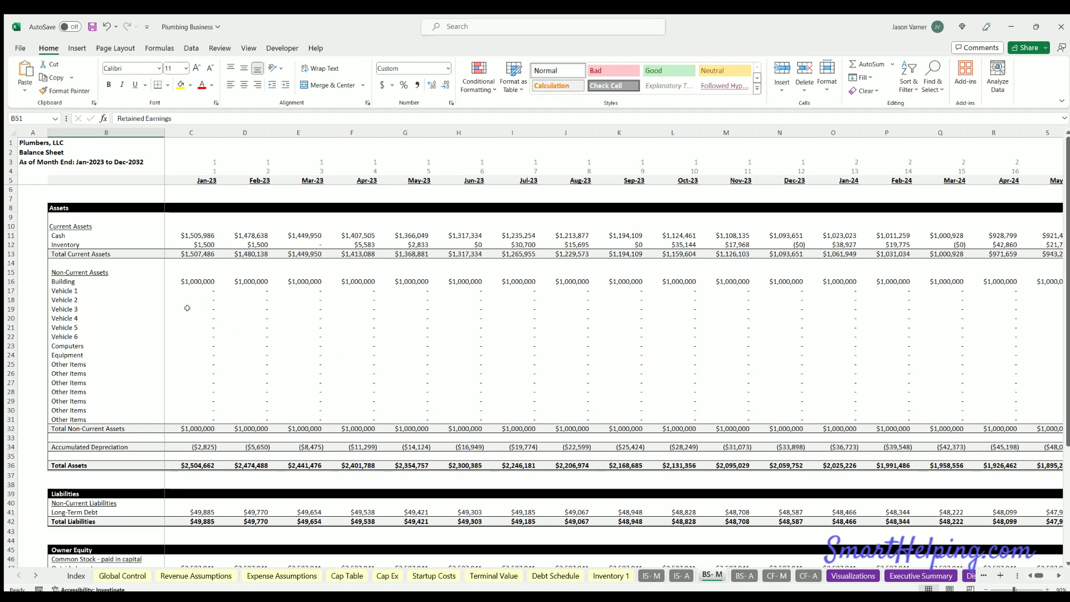
pyautogui.scroll(-4, 187, 309)
pyautogui.click(770, 578)
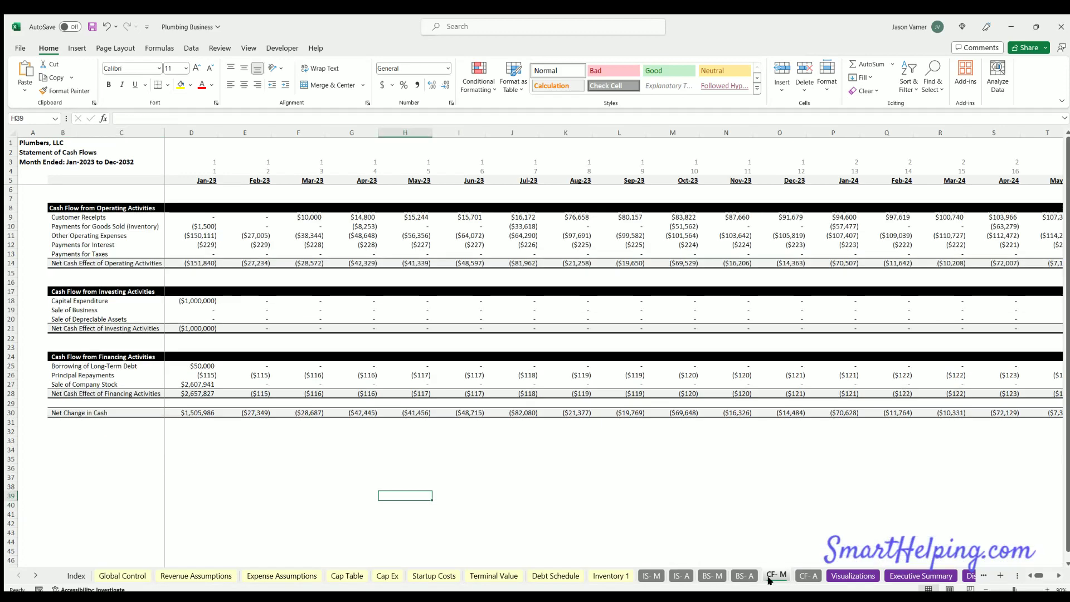
pyautogui.click(713, 575)
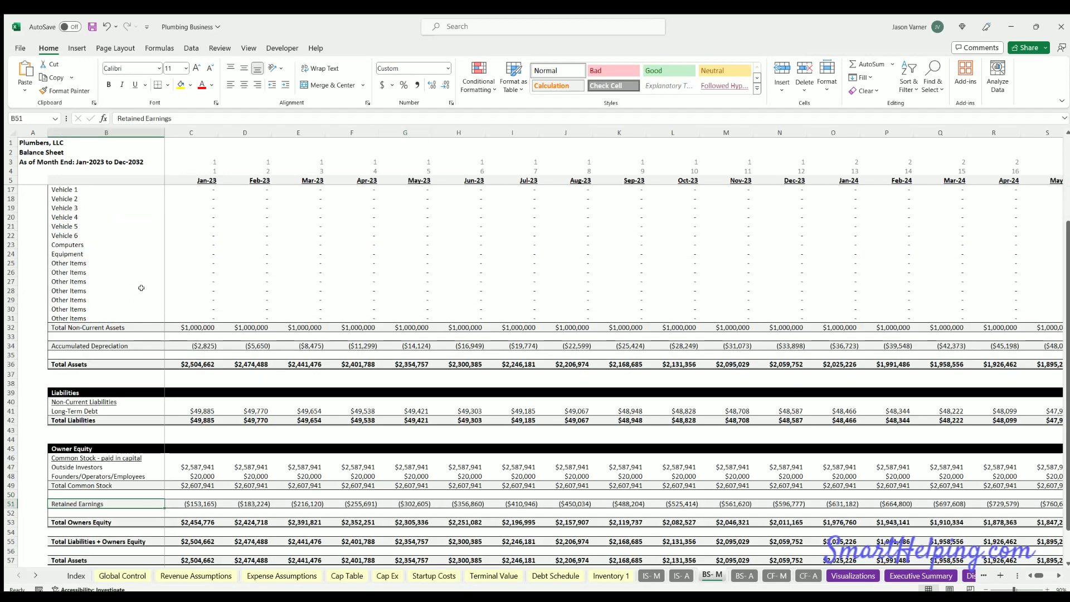
pyautogui.scroll(4, 189, 314)
pyautogui.scroll(-4, 218, 329)
pyautogui.scroll(4, 220, 329)
# Confirm Include Terminal Value is Yes, then scroll the cash flow statement to Dec-32
pyautogui.click(131, 575)
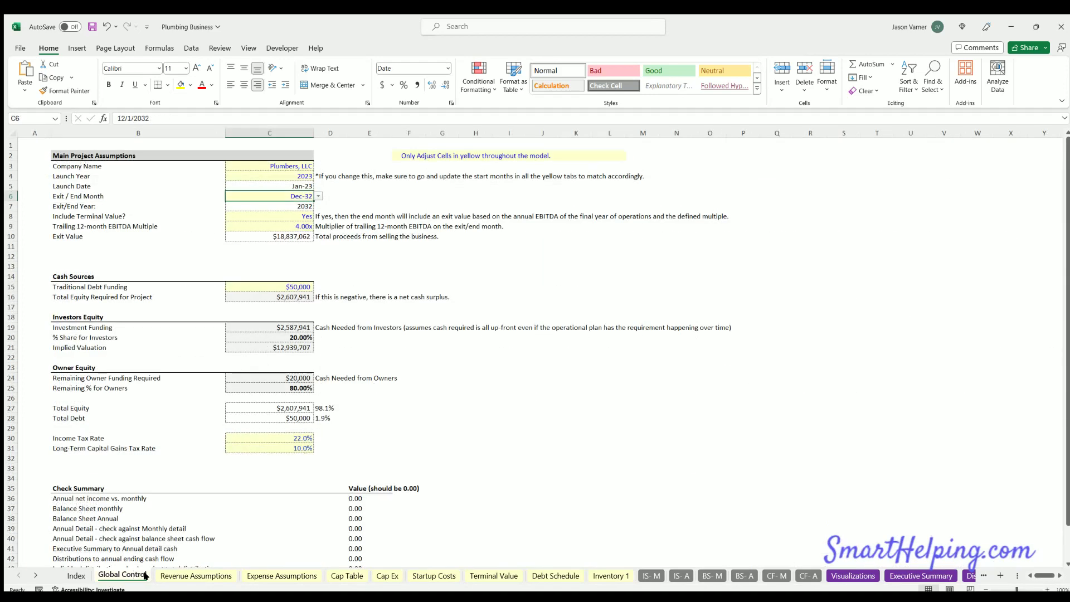
pyautogui.click(85, 215)
pyautogui.click(284, 214)
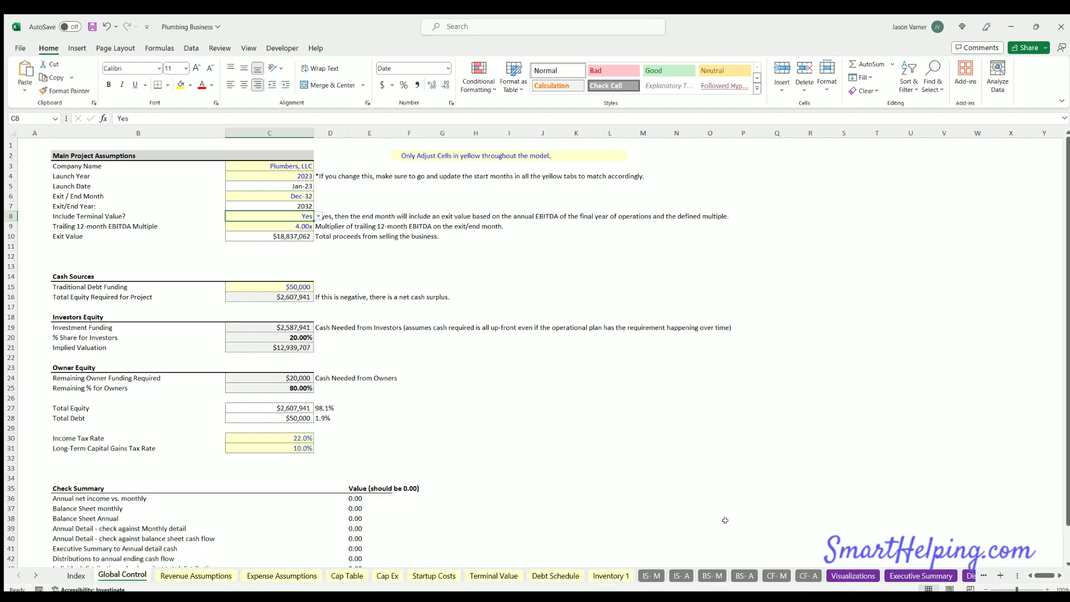
pyautogui.click(778, 574)
pyautogui.moveTo(1037, 575); pyautogui.dragTo(1050, 575)
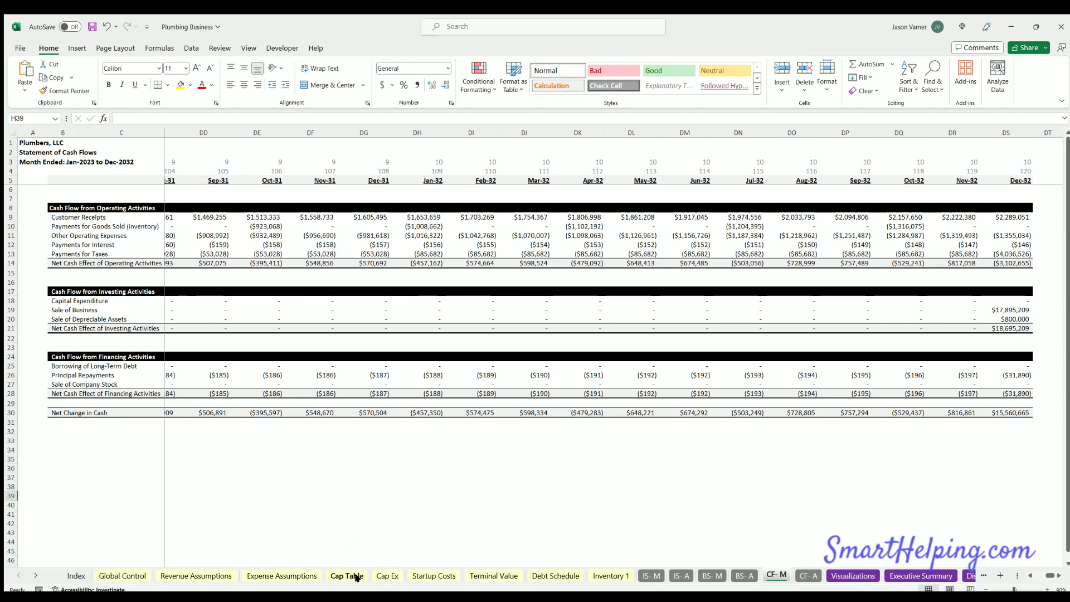
# Check the building's $800,000 value at sale, then scroll the Balance Sheet to Dec-32
pyautogui.click(387, 575)
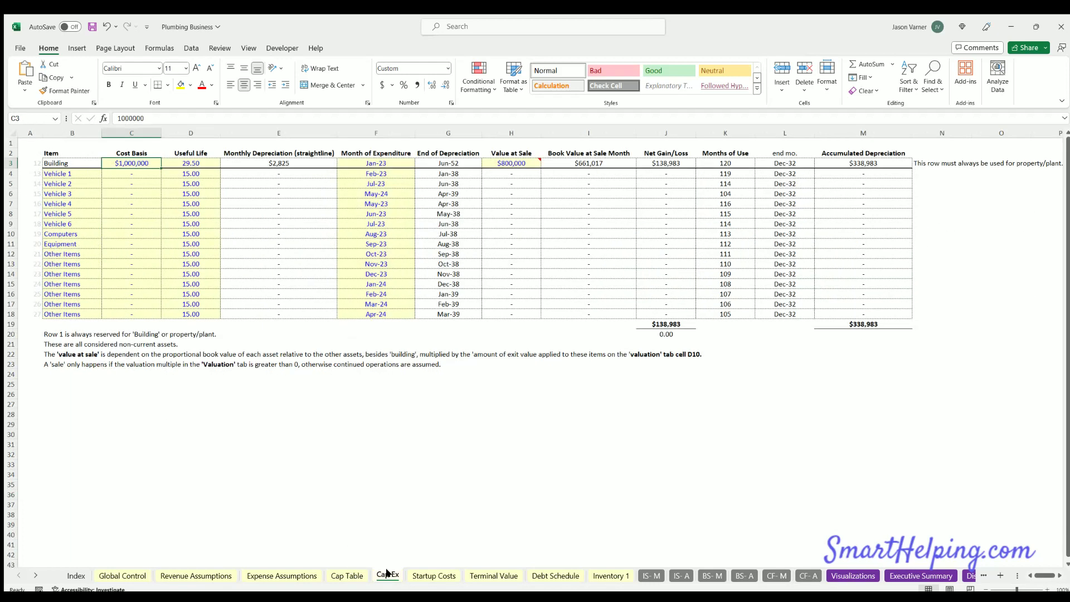
pyautogui.click(515, 158)
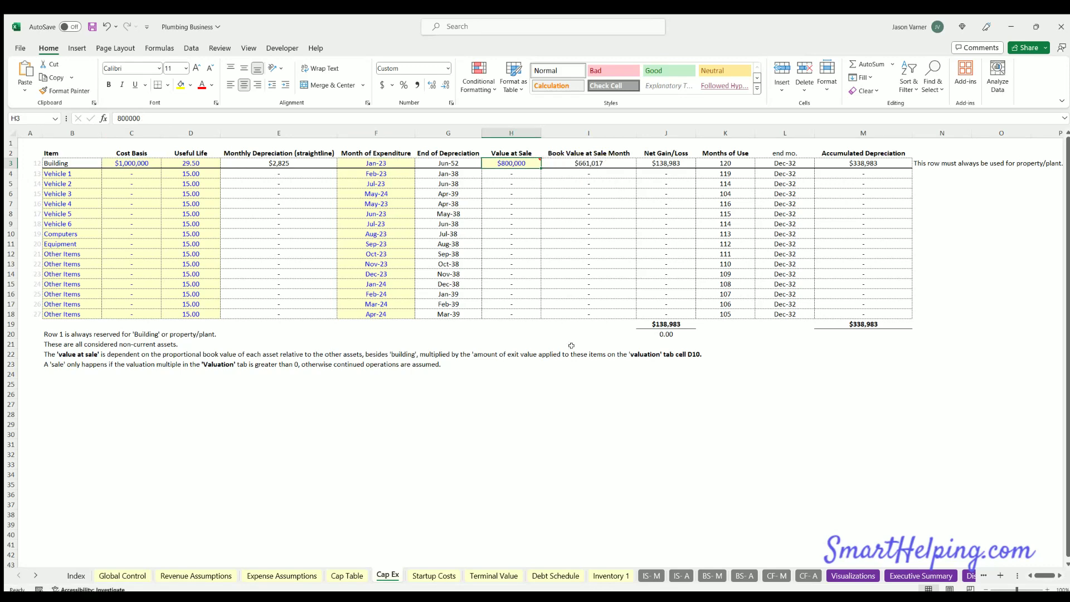
pyautogui.click(777, 576)
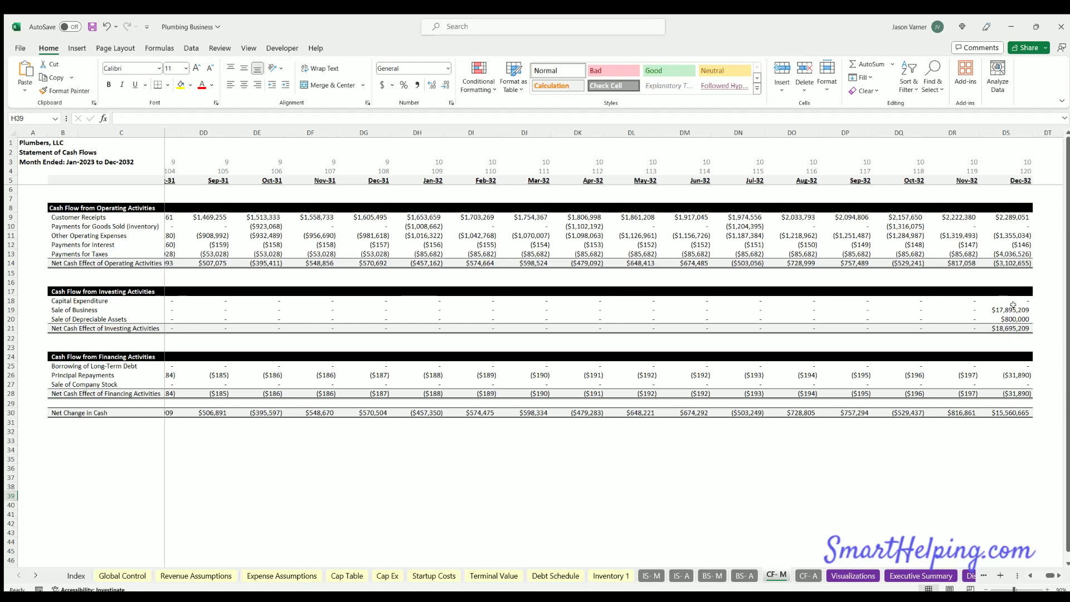
pyautogui.click(709, 576)
pyautogui.moveTo(1035, 575); pyautogui.dragTo(1050, 576)
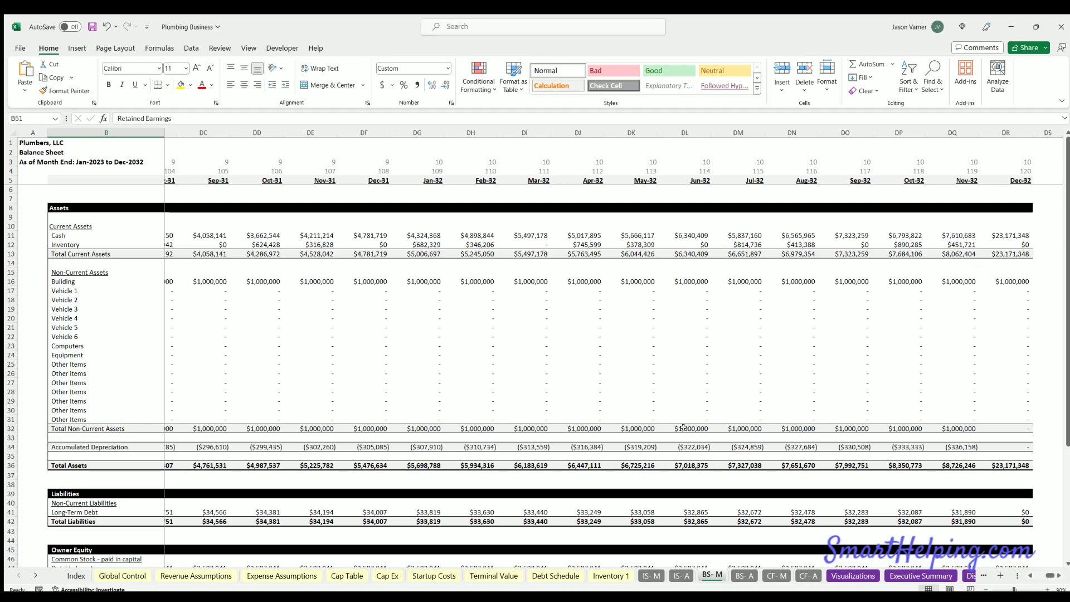
pyautogui.scroll(-4, 333, 508)
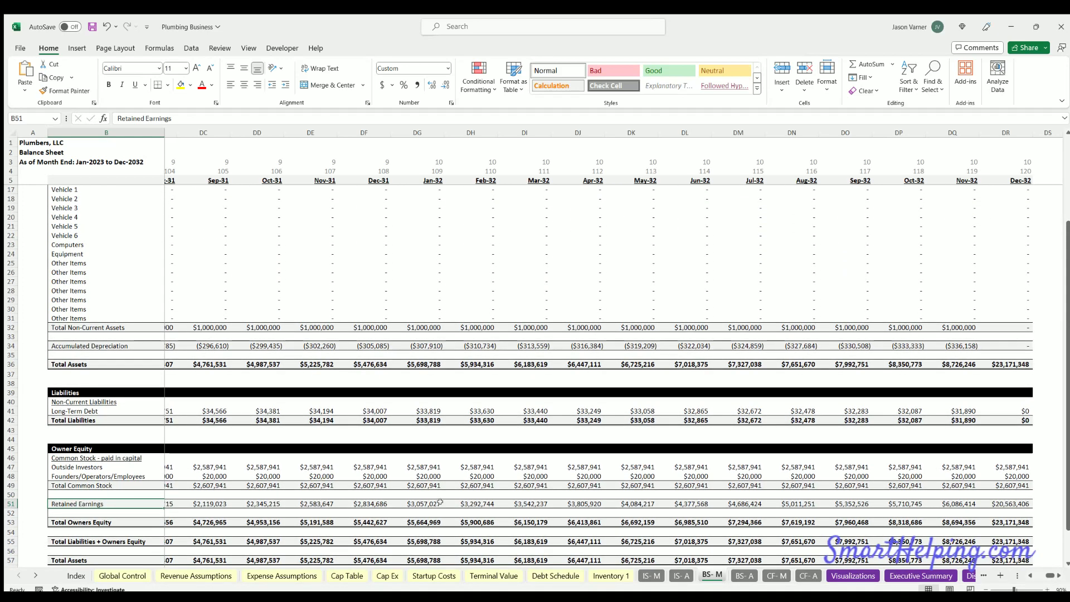
pyautogui.scroll(4, 441, 502)
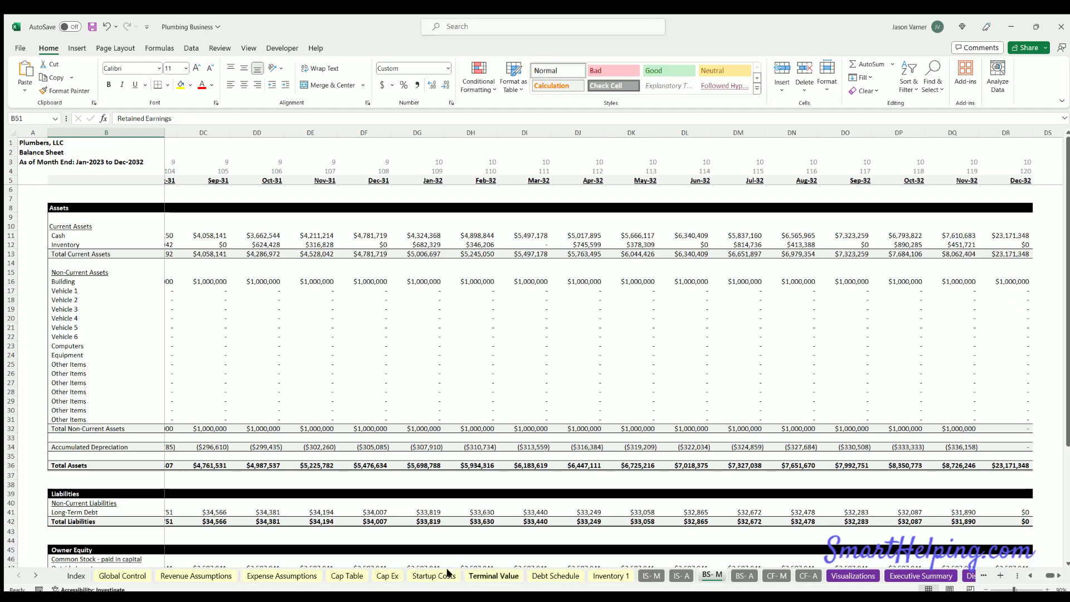
pyautogui.click(387, 576)
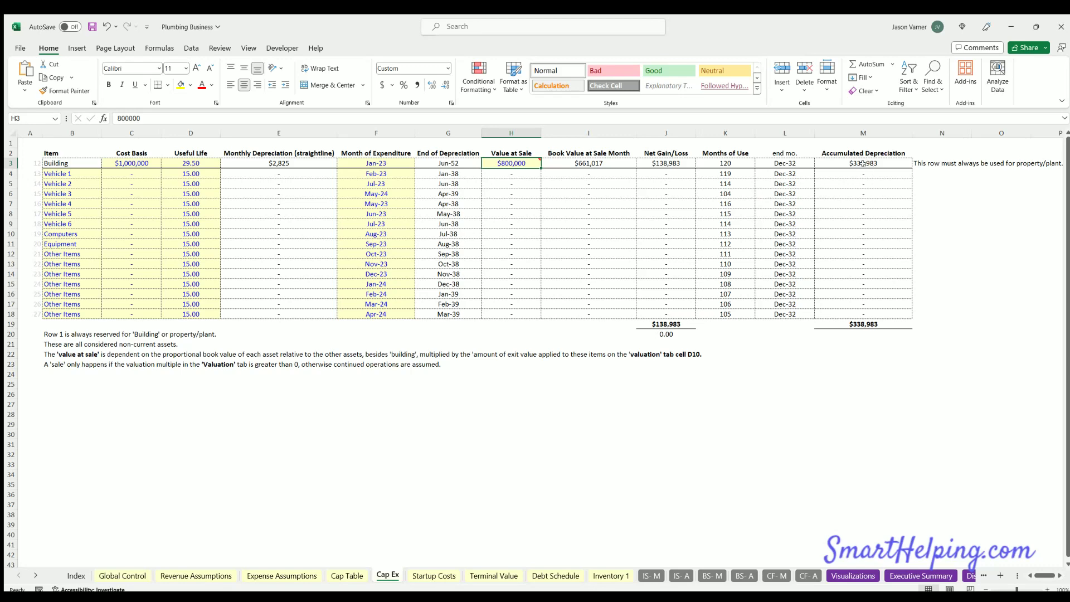
pyautogui.click(703, 574)
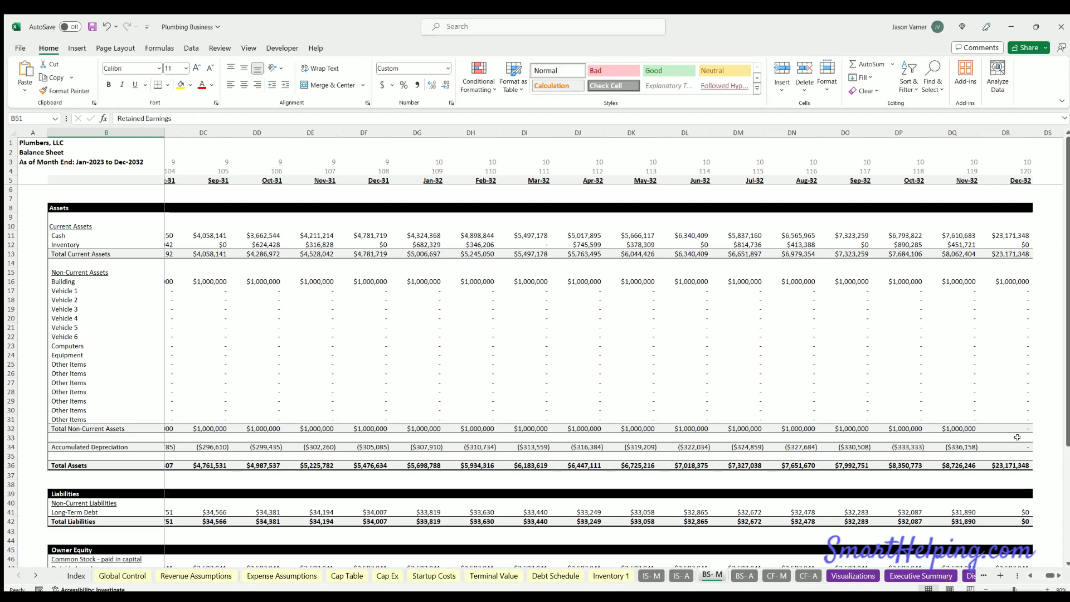
# Enter =DR16-'Cap Ex'!M3 in scratch cell DS34, yielding $661,017
pyautogui.click(1041, 445)
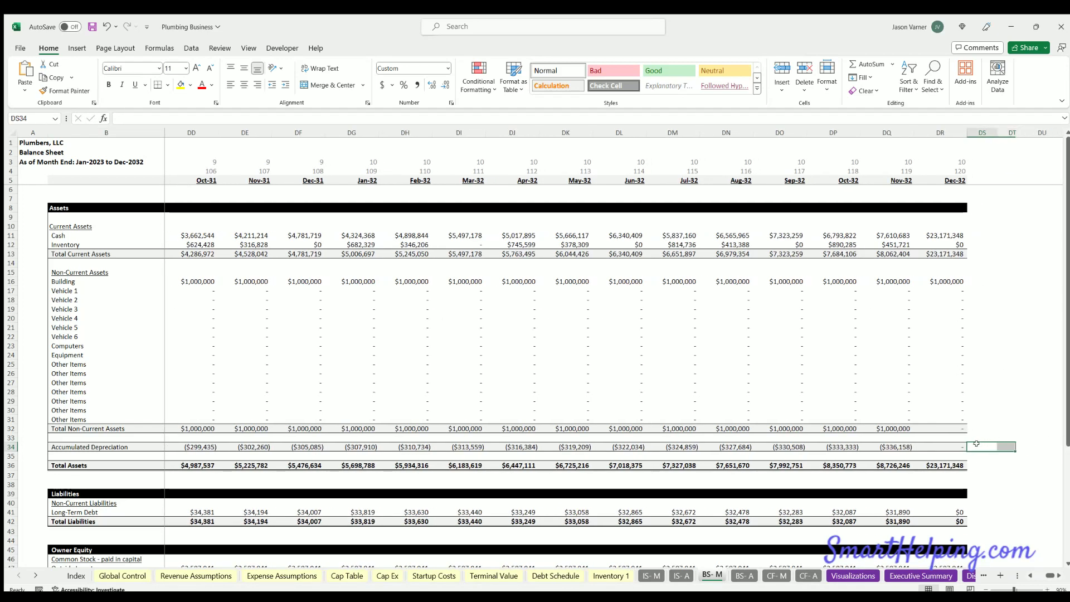
pyautogui.write('=')
pyautogui.click(938, 280)
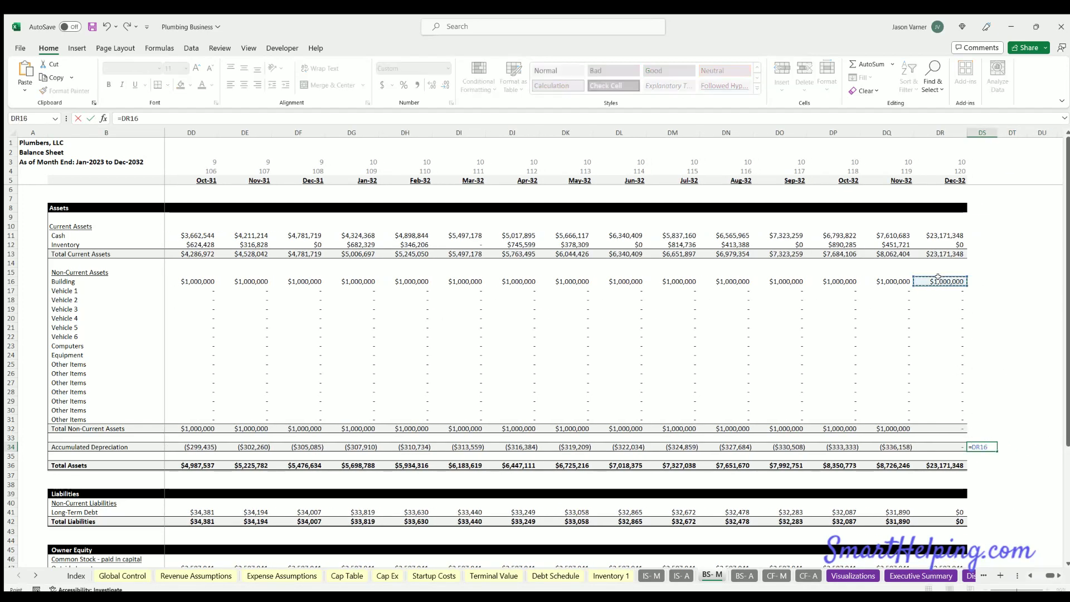
pyautogui.write('+')
pyautogui.click(387, 576)
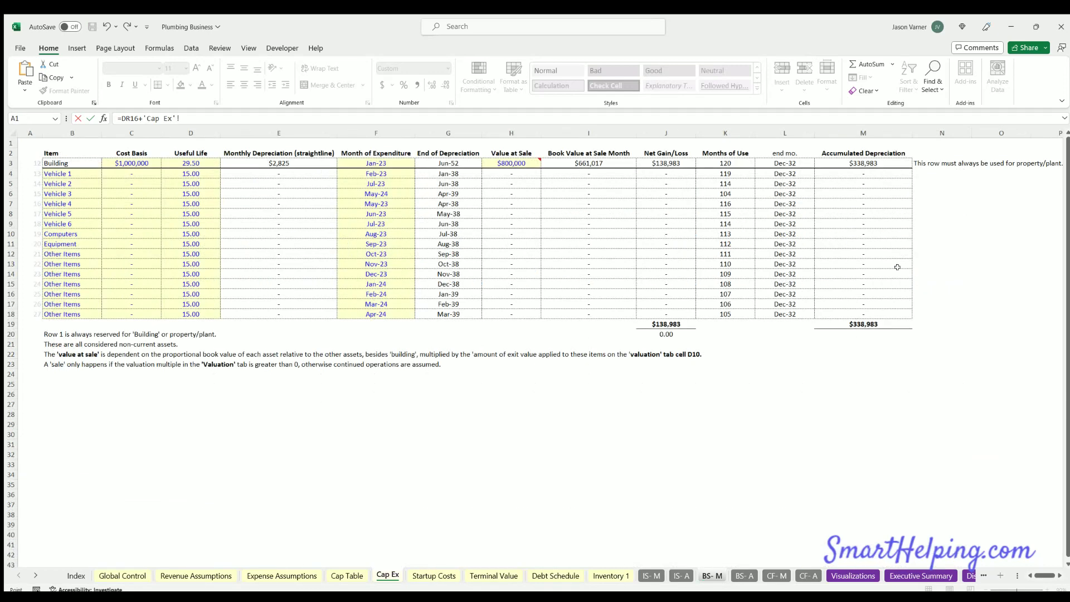
pyautogui.click(854, 159)
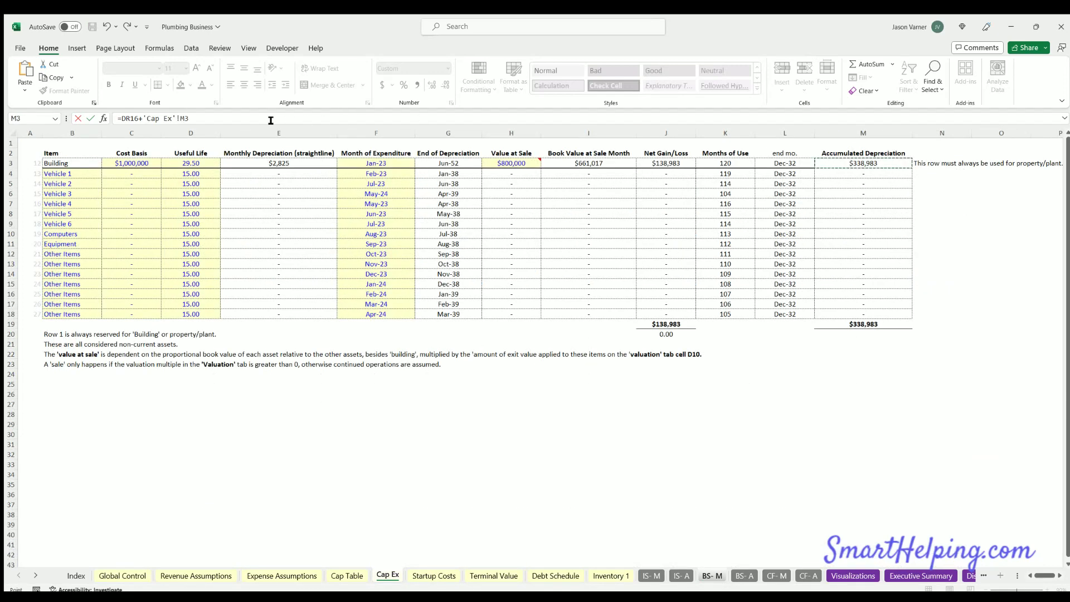
pyautogui.click(143, 118)
pyautogui.press('BackSpace')
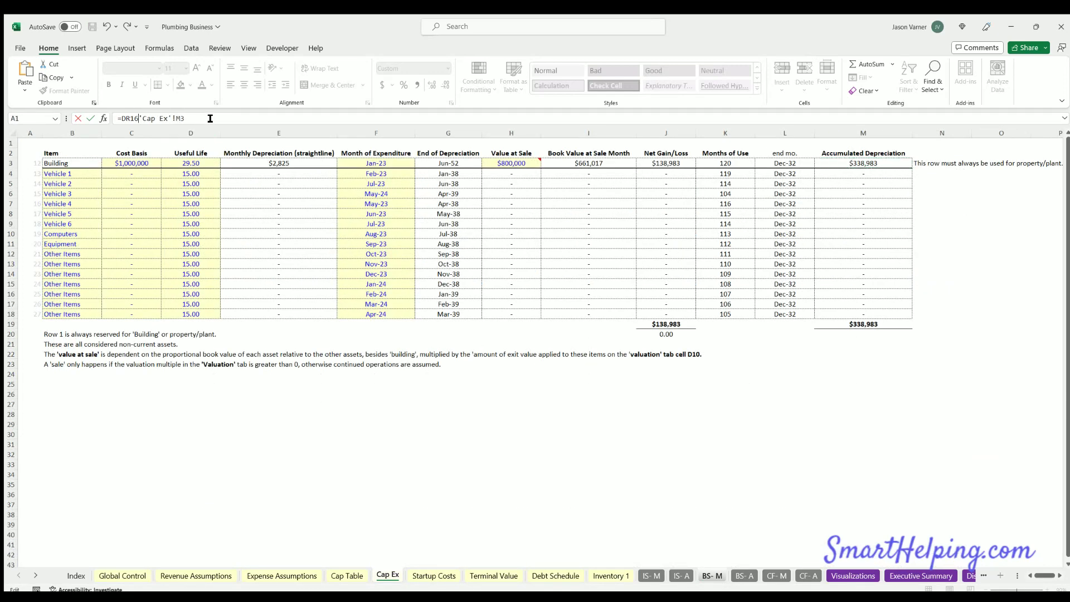
pyautogui.write('-')
pyautogui.press('Return')
pyautogui.click(980, 447)
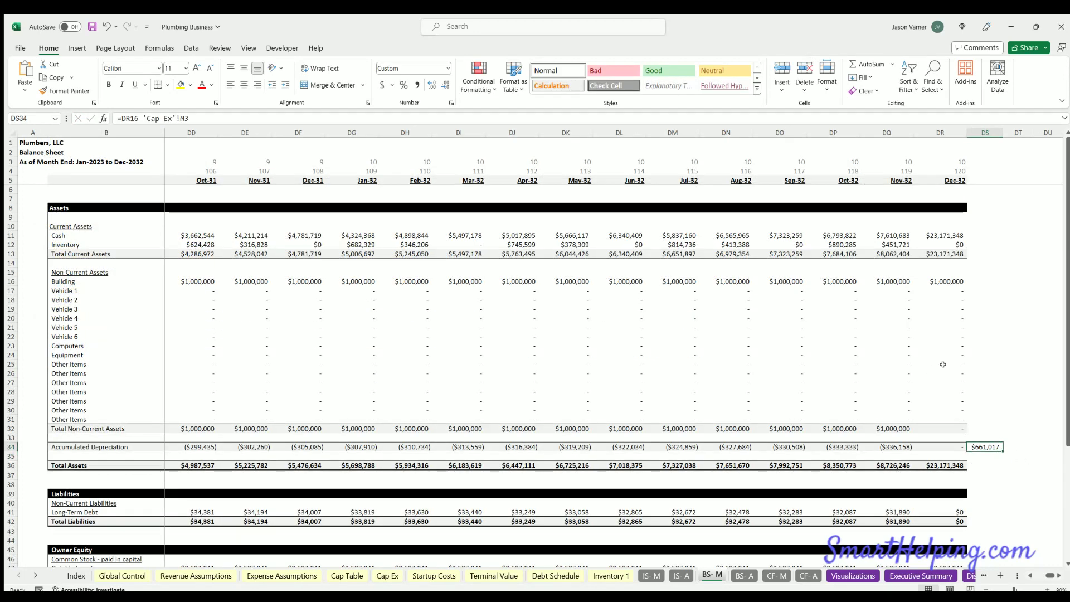
# Cross-check the $661,017 DS34 result against the Cap Ex sheet and scroll the Balance Sheet
pyautogui.scroll(-4, 1005, 420)
pyautogui.scroll(4, 1005, 421)
pyautogui.click(386, 577)
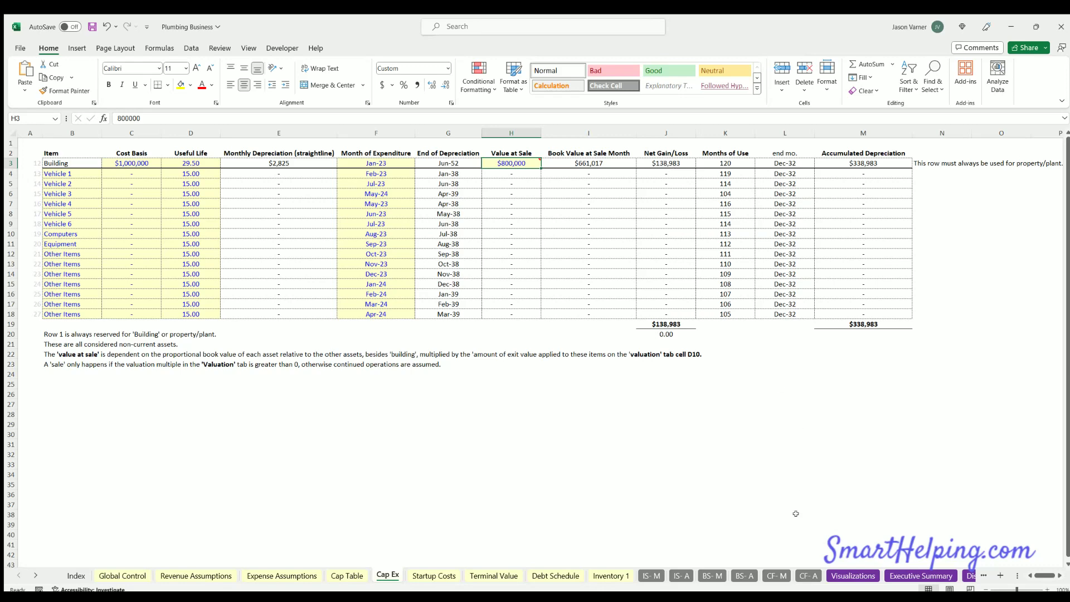
pyautogui.click(713, 575)
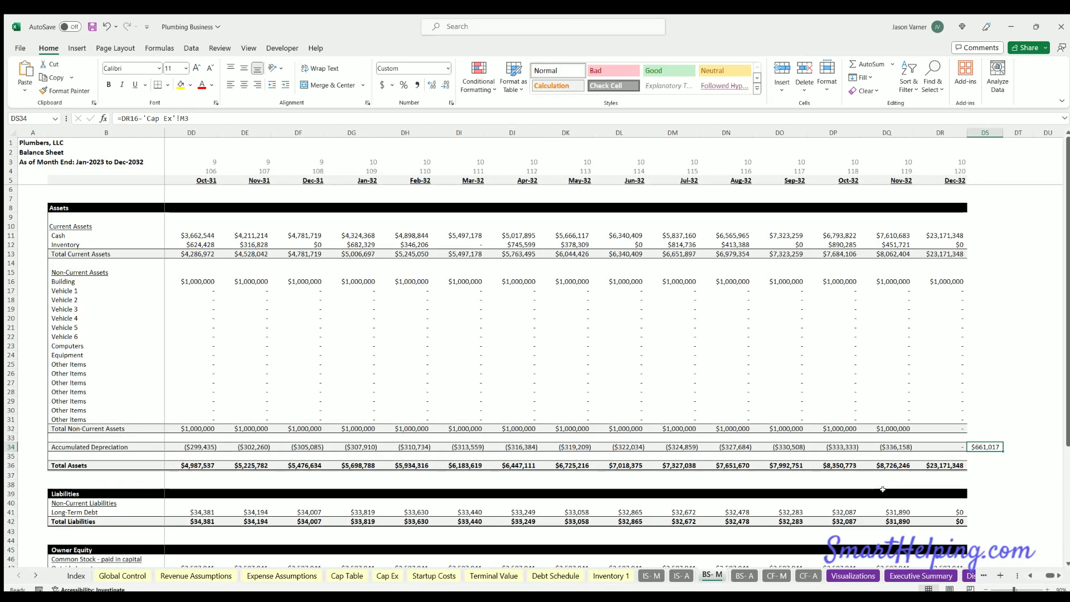
pyautogui.scroll(-4, 883, 489)
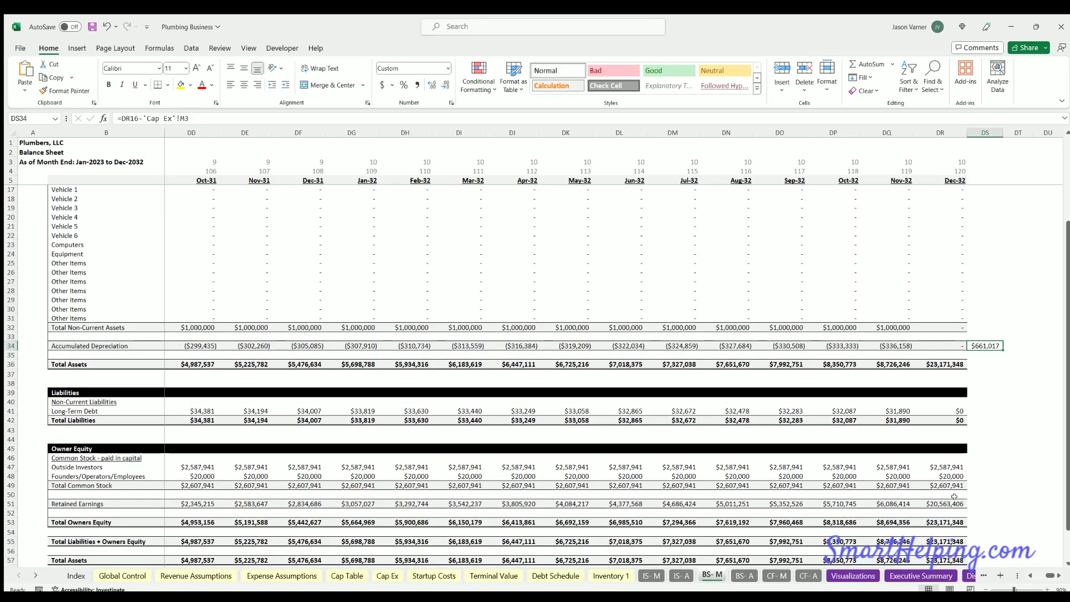
pyautogui.scroll(4, 954, 496)
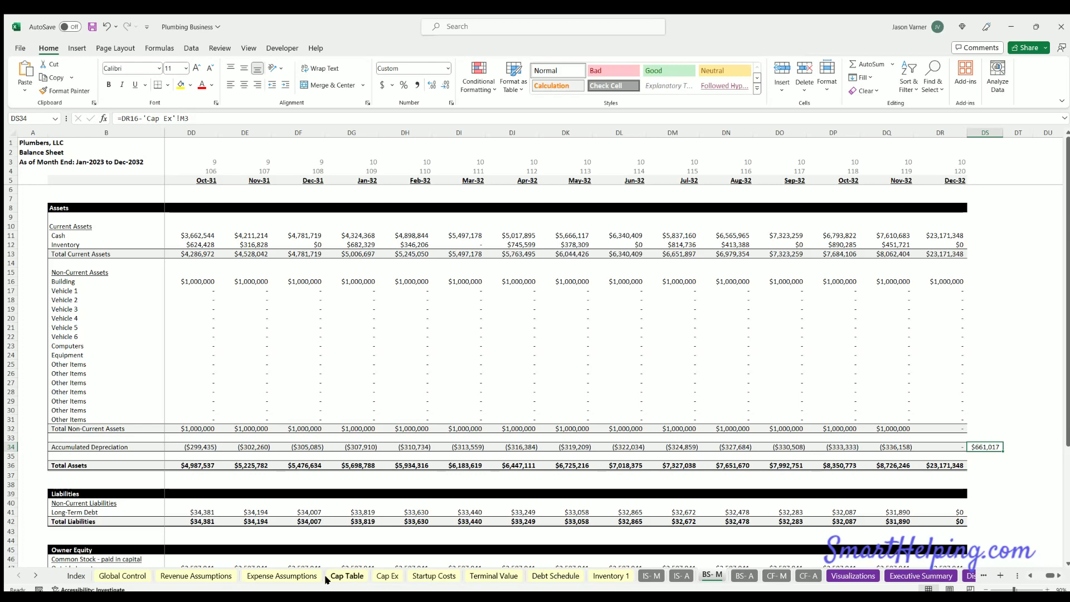
# Copy the building's $138,983 net gain from Cap Ex J3 into BS-M cell DS35
pyautogui.click(388, 576)
pyautogui.click(666, 163)
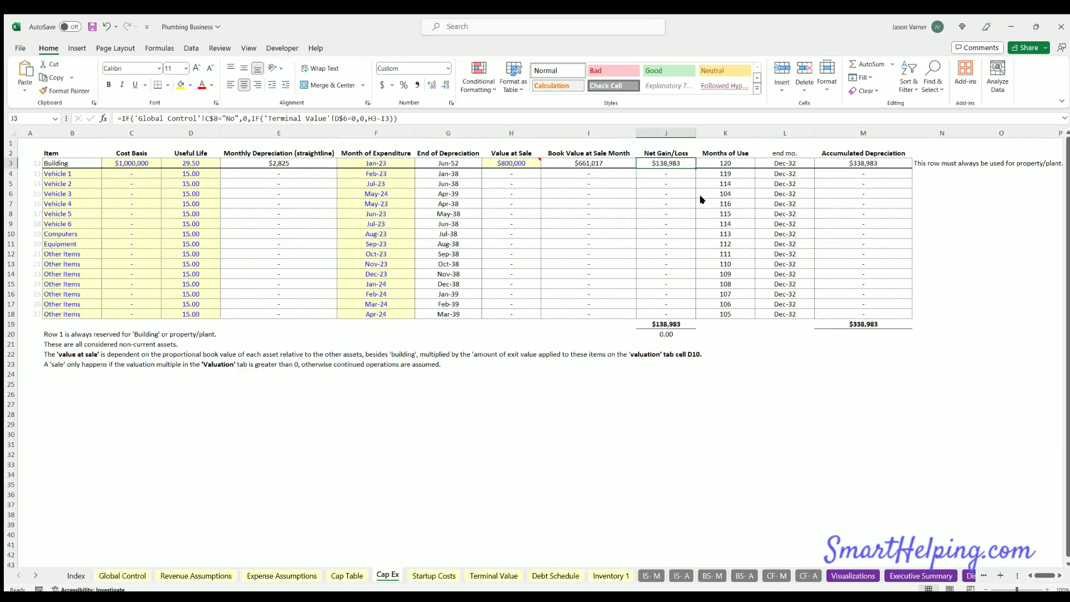
pyautogui.hotkey('ctrl', 'c')
pyautogui.click(710, 575)
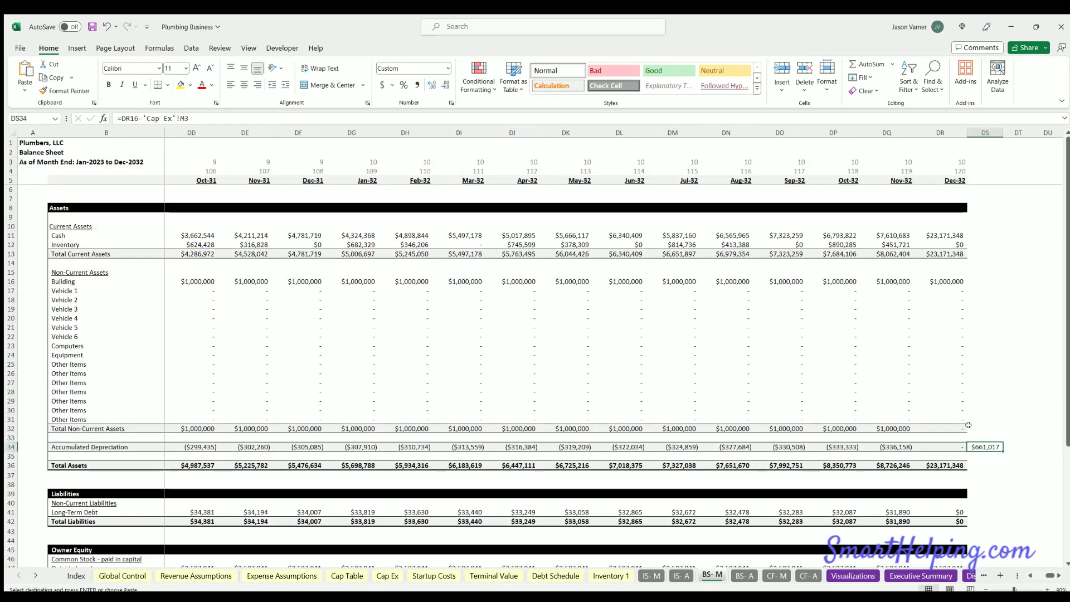
pyautogui.click(986, 456)
pyautogui.hotkey('ctrl', 'v')
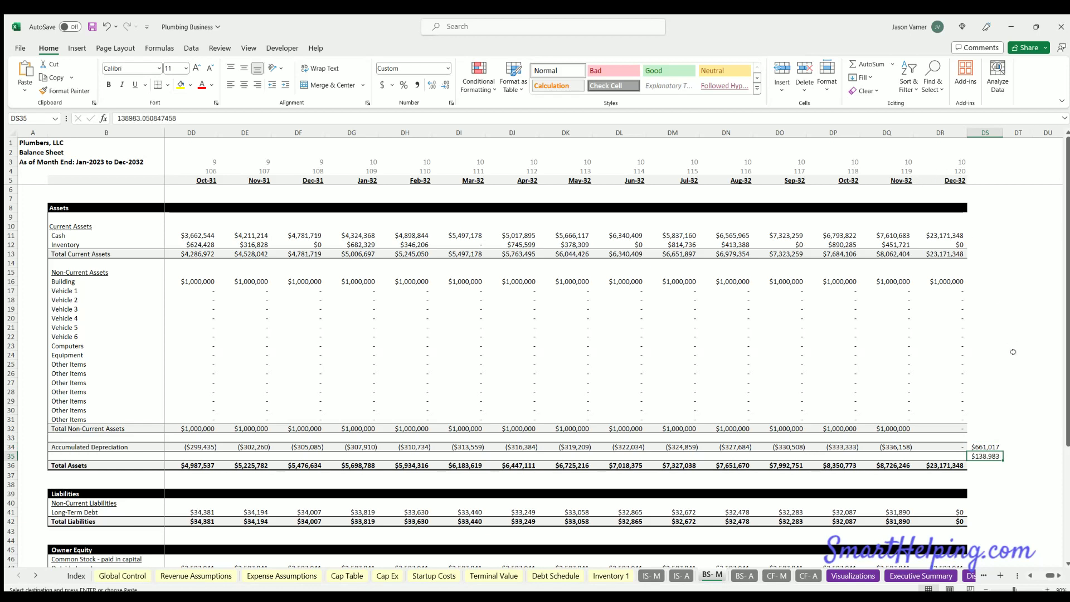
# Compare the pasted gain with the Net Gain/Loss row on the monthly income statement
pyautogui.click(1026, 279)
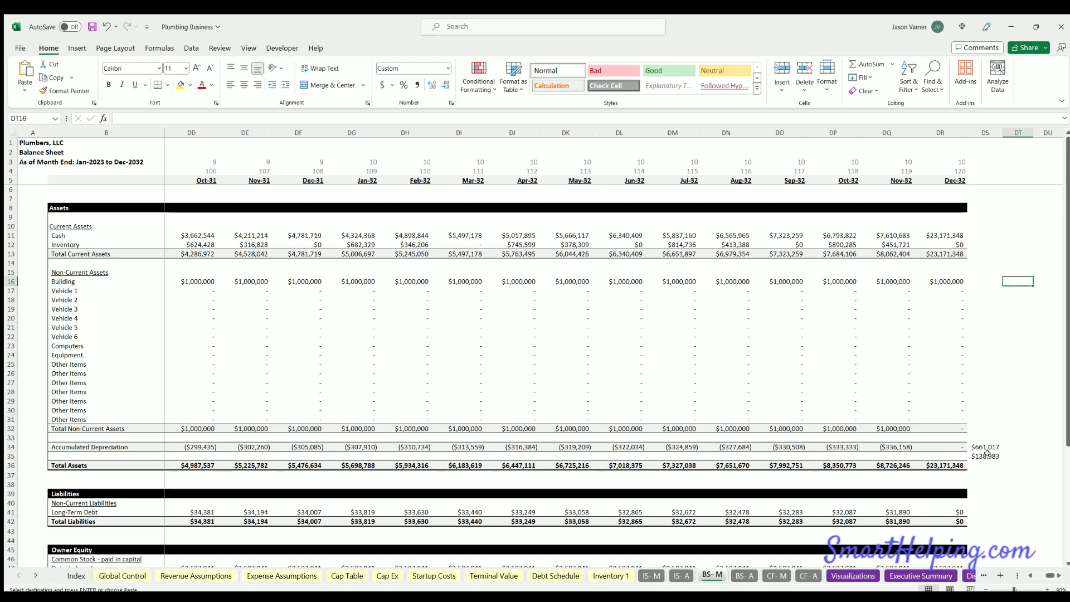
pyautogui.scroll(-4, 986, 442)
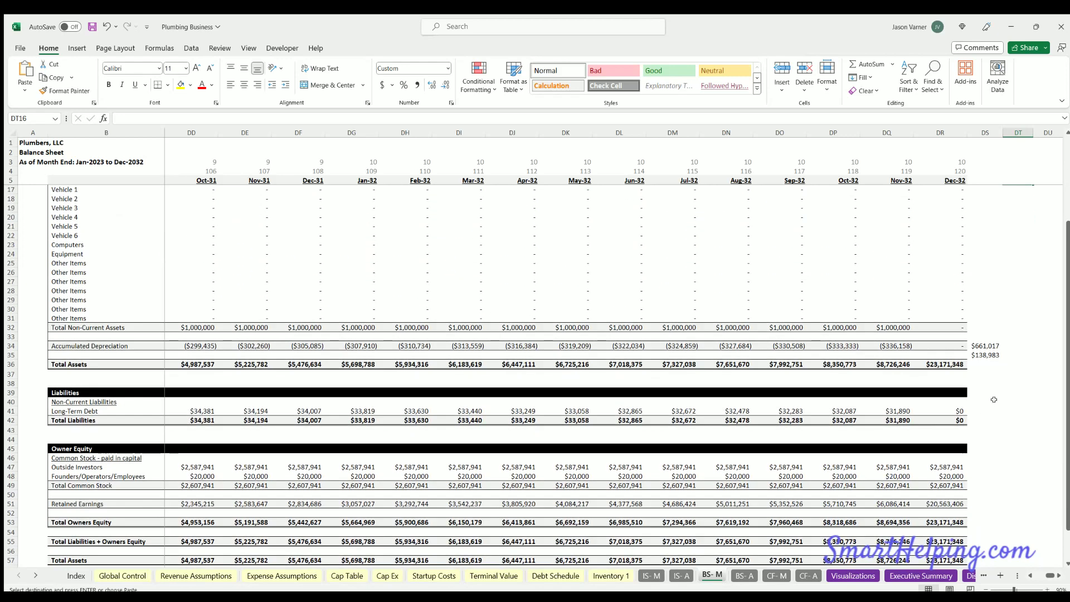
pyautogui.click(650, 575)
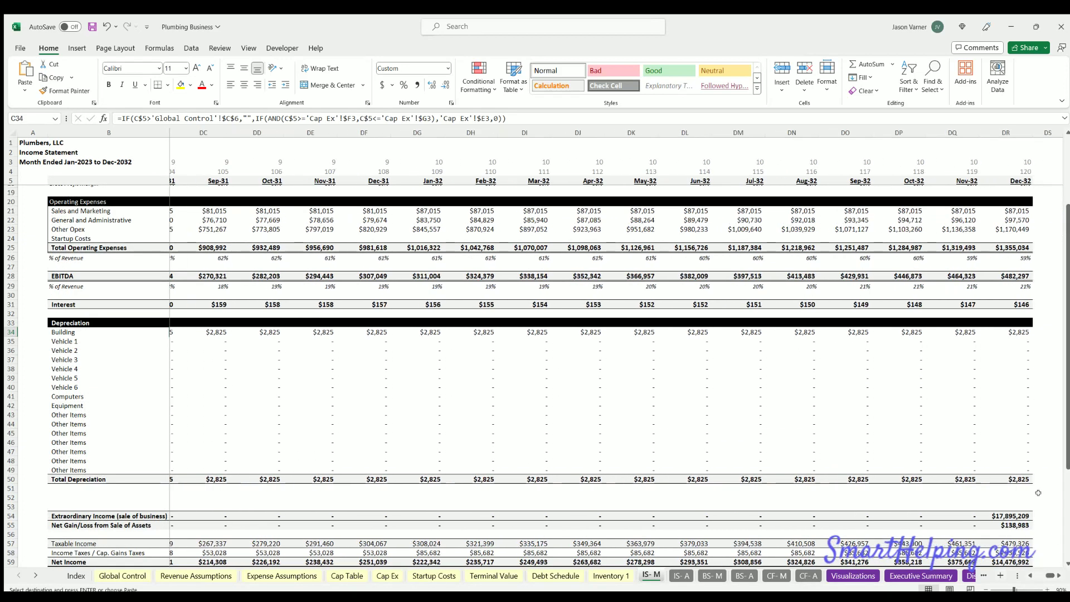
pyautogui.scroll(-4, 1035, 440)
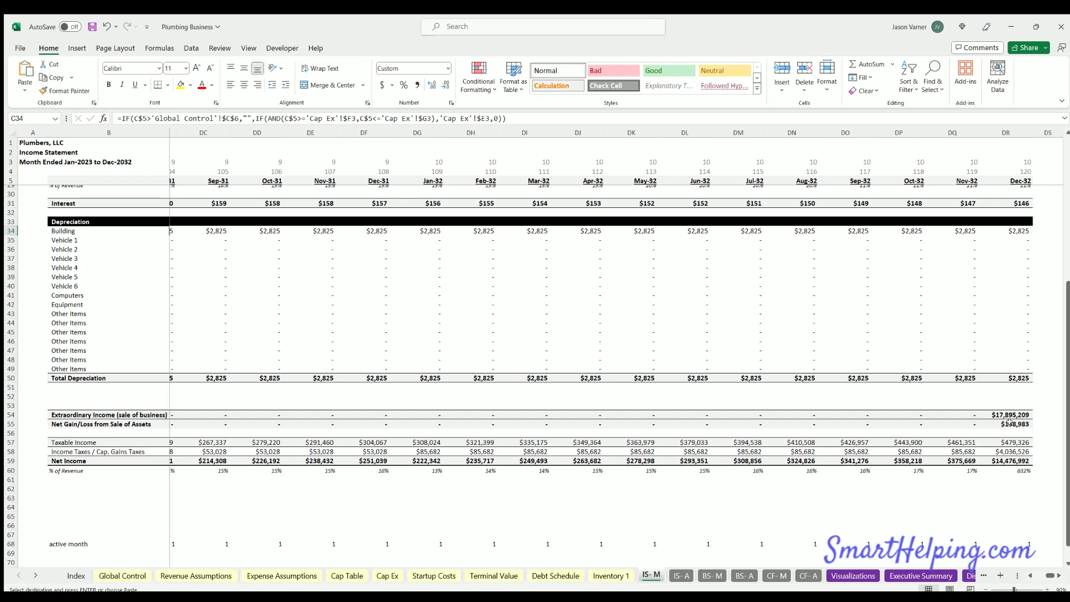
pyautogui.click(709, 574)
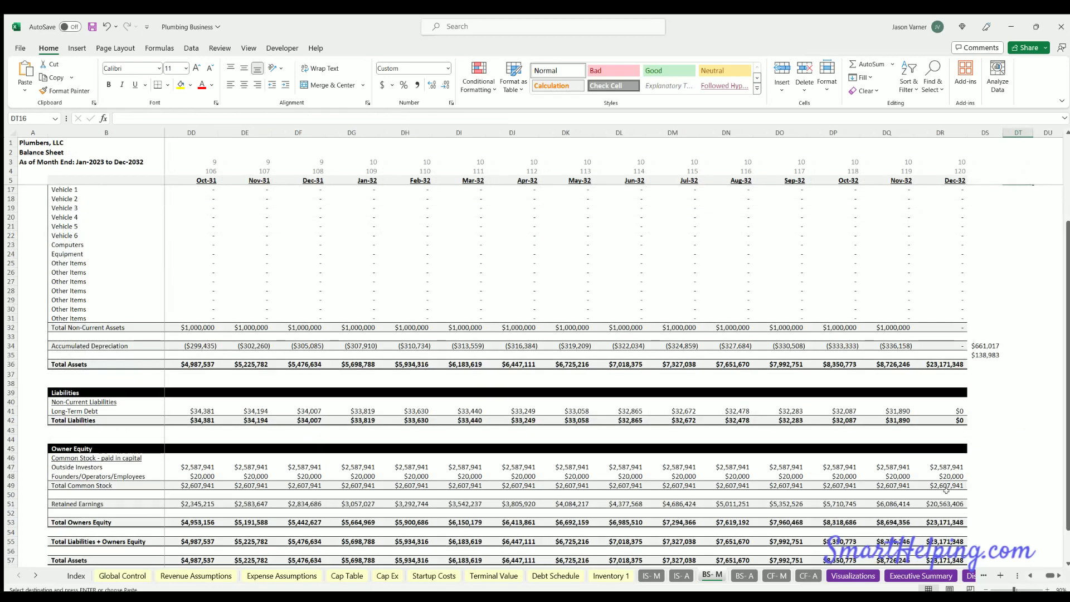
pyautogui.click(1018, 420)
# Enter 1,000,000 in DT13 and -1,000,000 in DT15 as scratch figures
pyautogui.scroll(-4, 1017, 446)
pyautogui.scroll(7, 1017, 454)
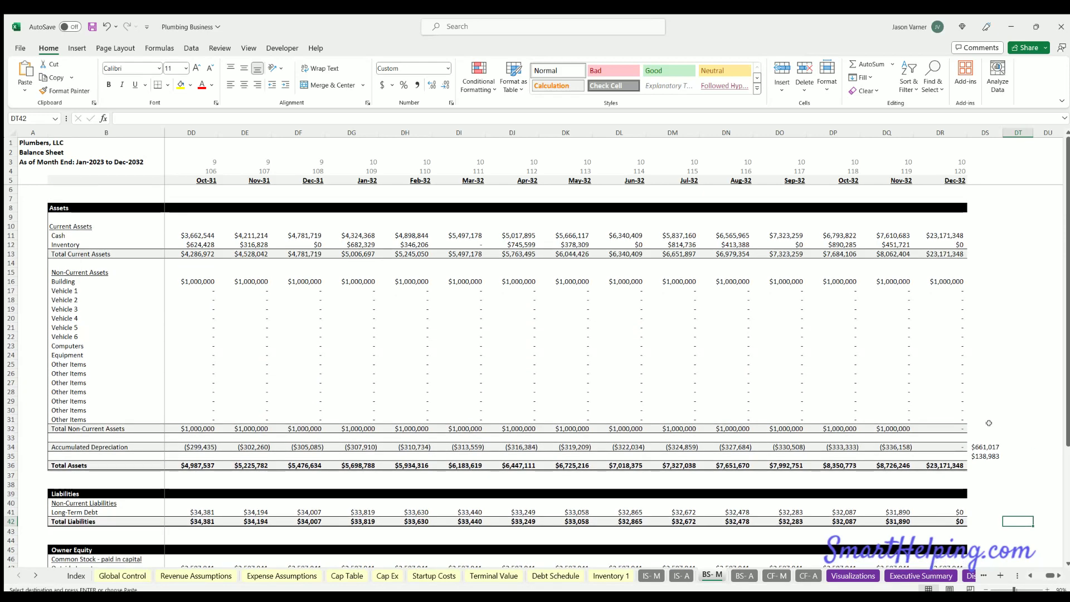
pyautogui.click(1007, 396)
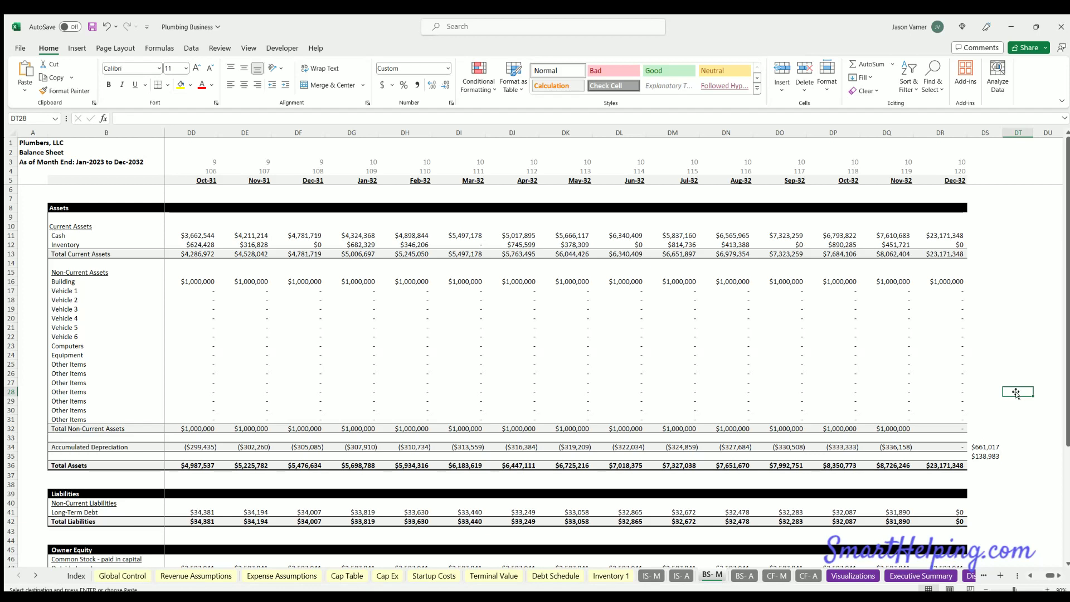
pyautogui.moveTo(1020, 392); pyautogui.dragTo(1021, 255)
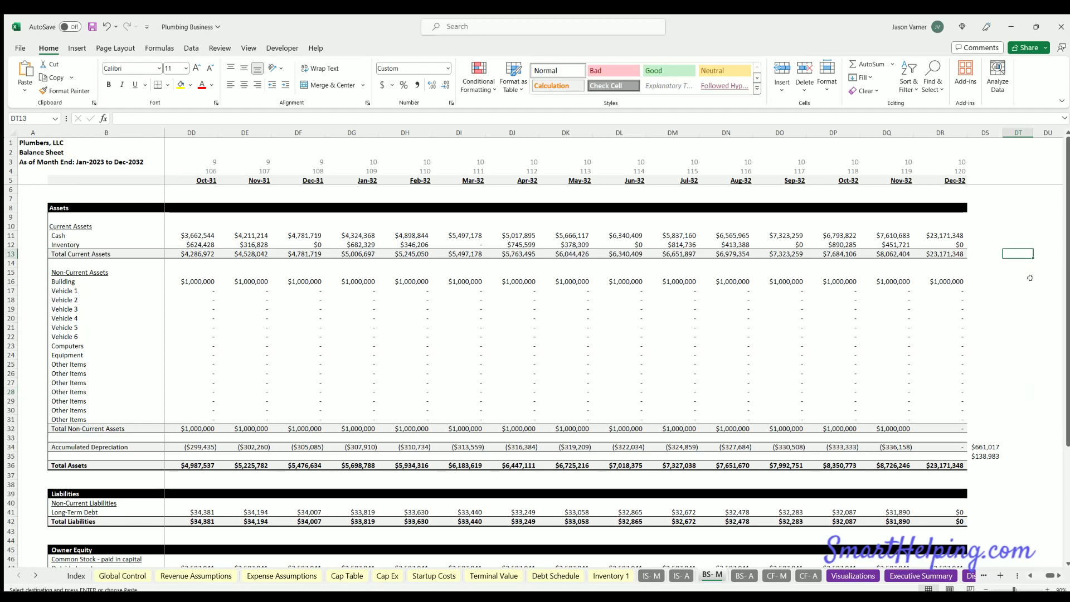
pyautogui.write('=')
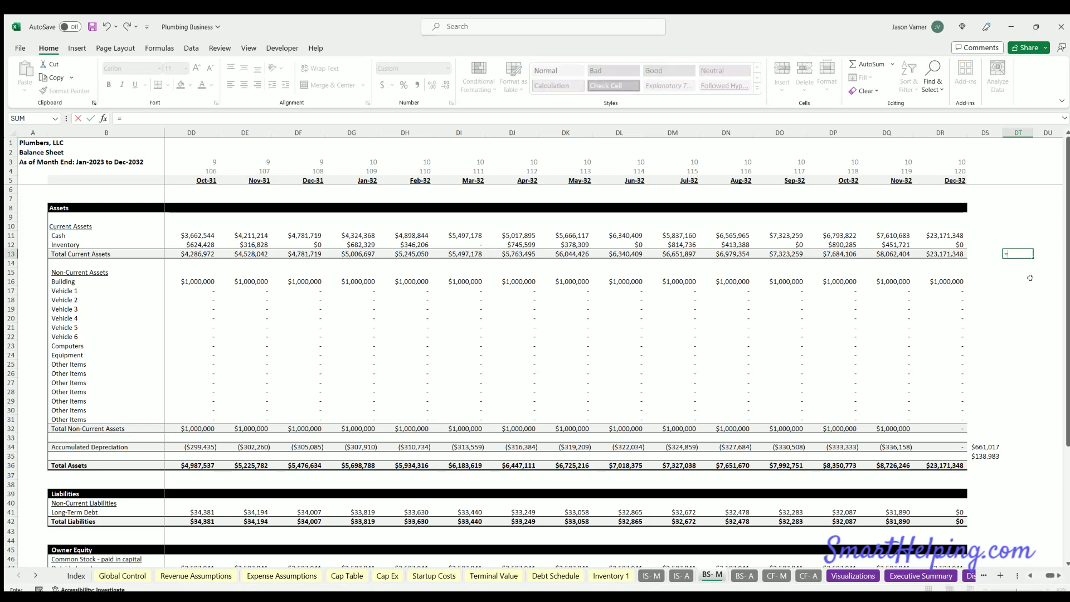
pyautogui.write('1')
pyautogui.press('Left')
pyautogui.press('BackSpace')
pyautogui.write('000000')
pyautogui.hotkey('ctrl', 'Return')
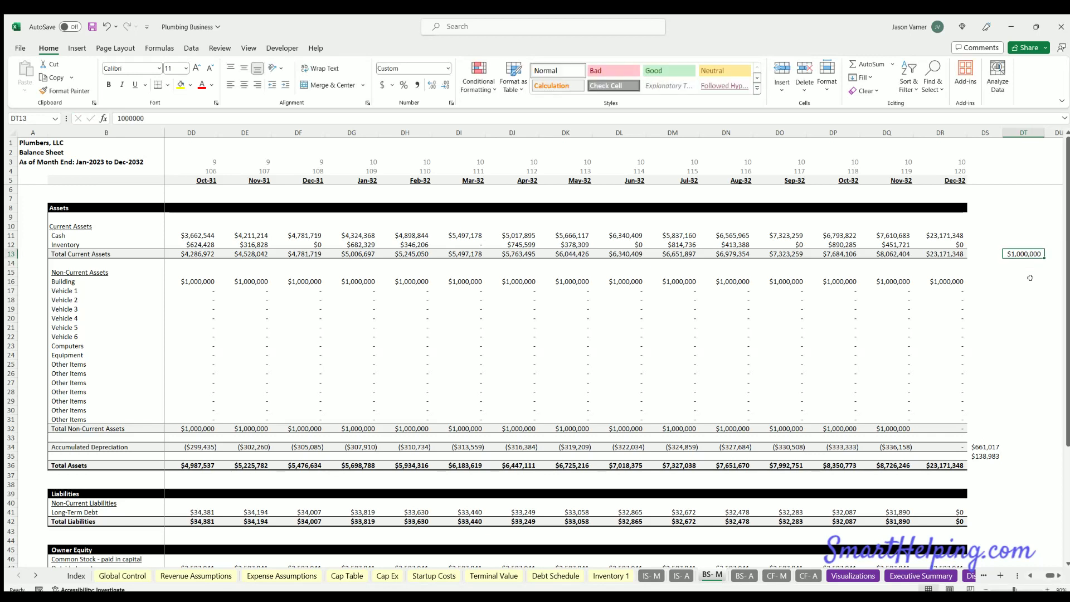
pyautogui.press('Down')
pyautogui.press('Down')
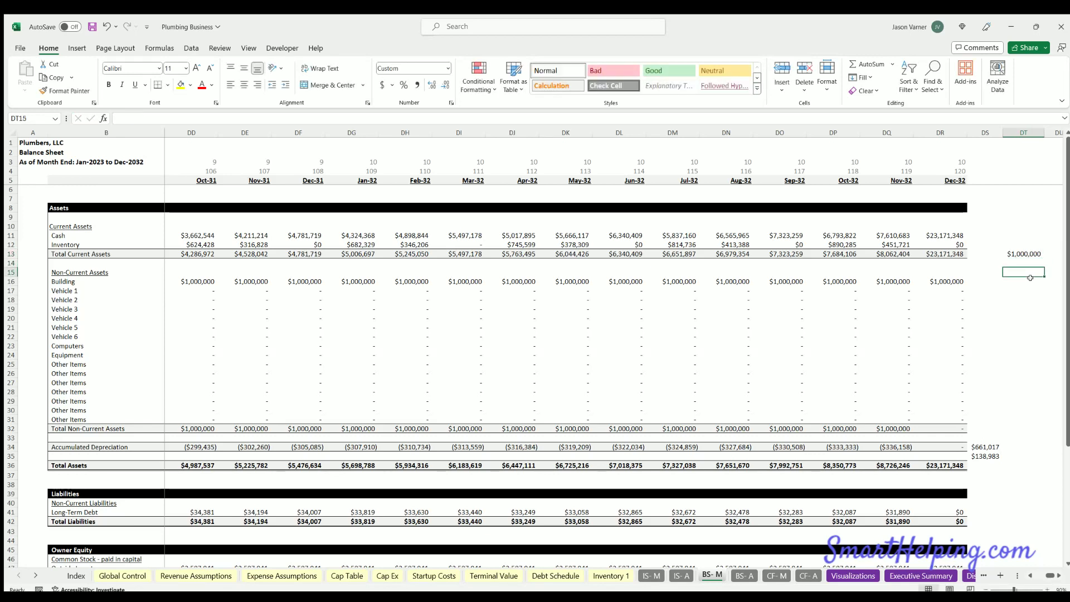
pyautogui.write('-1000000')
pyautogui.press('Return')
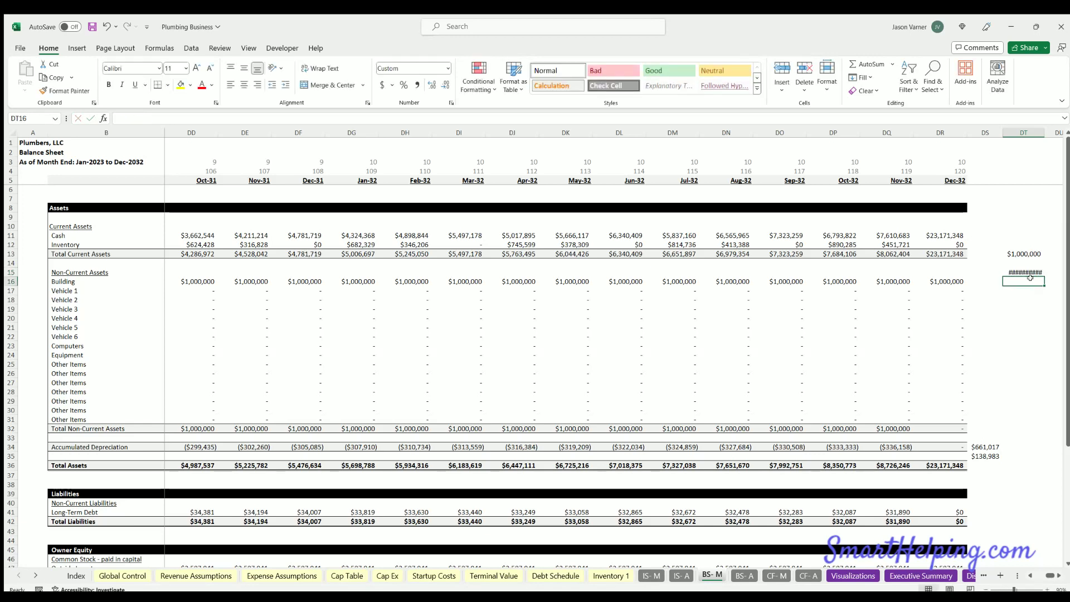
# Widen column DT and paste the building's $338,983 accumulated depreciation from Cap Ex into DT17
pyautogui.moveTo(1045, 134); pyautogui.dragTo(1052, 141)
pyautogui.click(1028, 253)
pyautogui.hscroll(1, 1028, 254)
pyautogui.moveTo(953, 255); pyautogui.dragTo(956, 266)
pyautogui.click(974, 270)
pyautogui.click(976, 288)
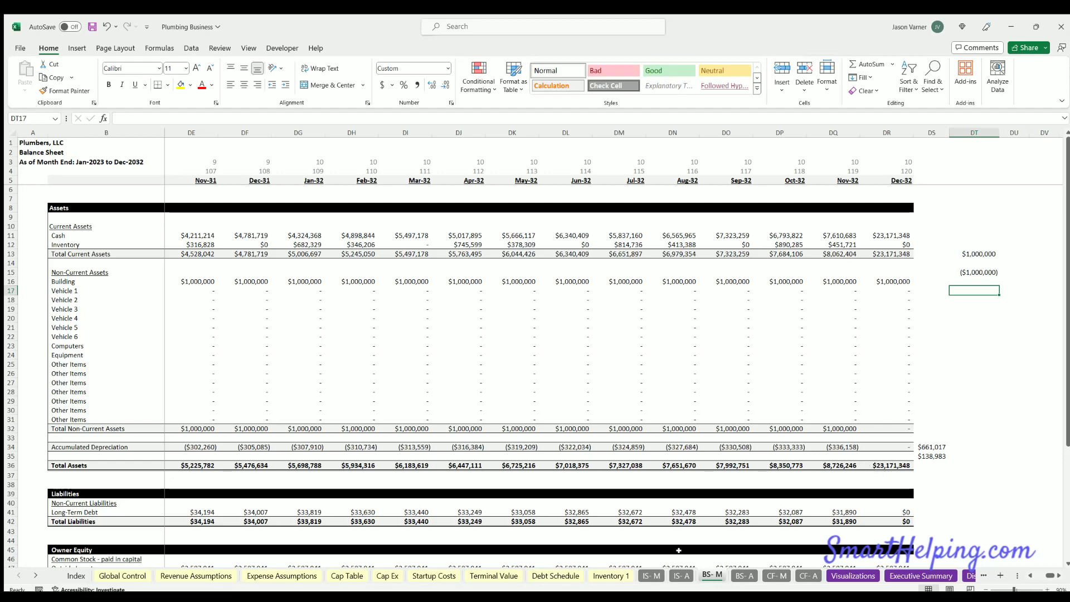
pyautogui.click(387, 575)
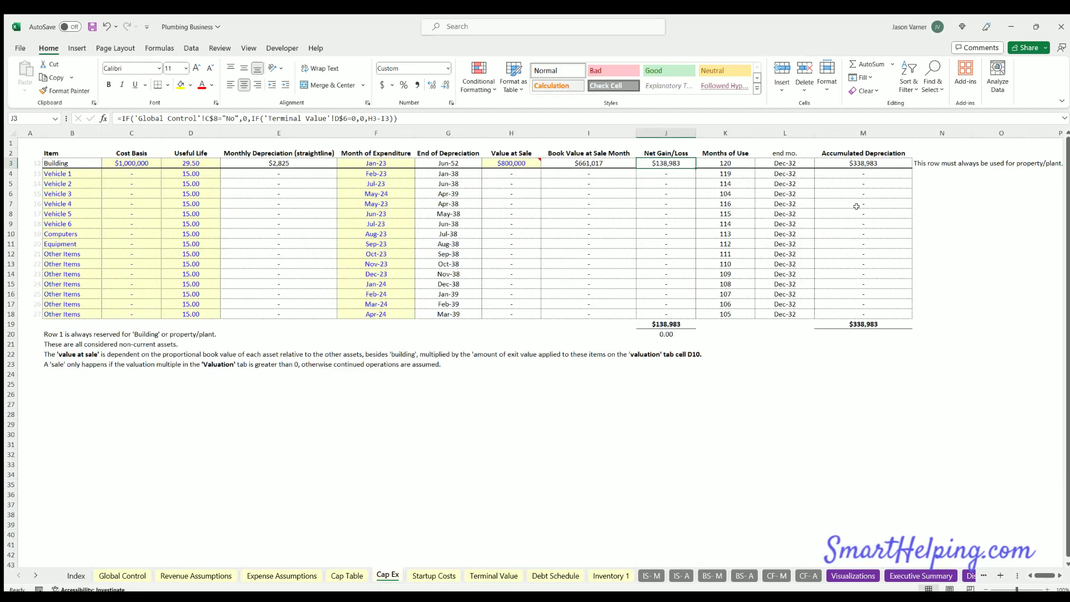
pyautogui.click(857, 163)
pyautogui.hotkey('ctrl', 'c')
pyautogui.click(709, 576)
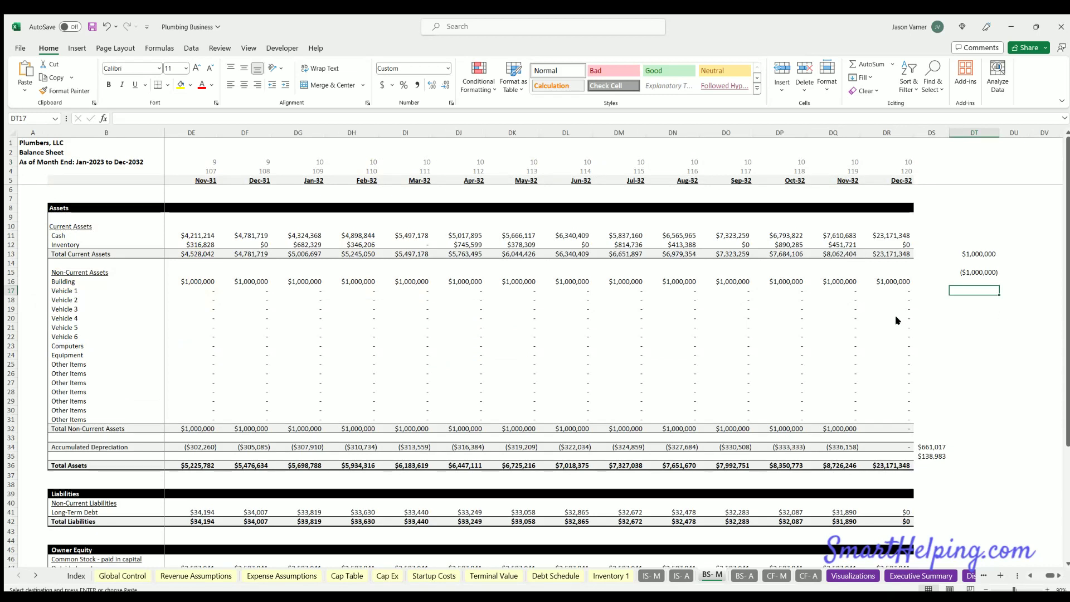
pyautogui.hotkey('ctrl', 'v')
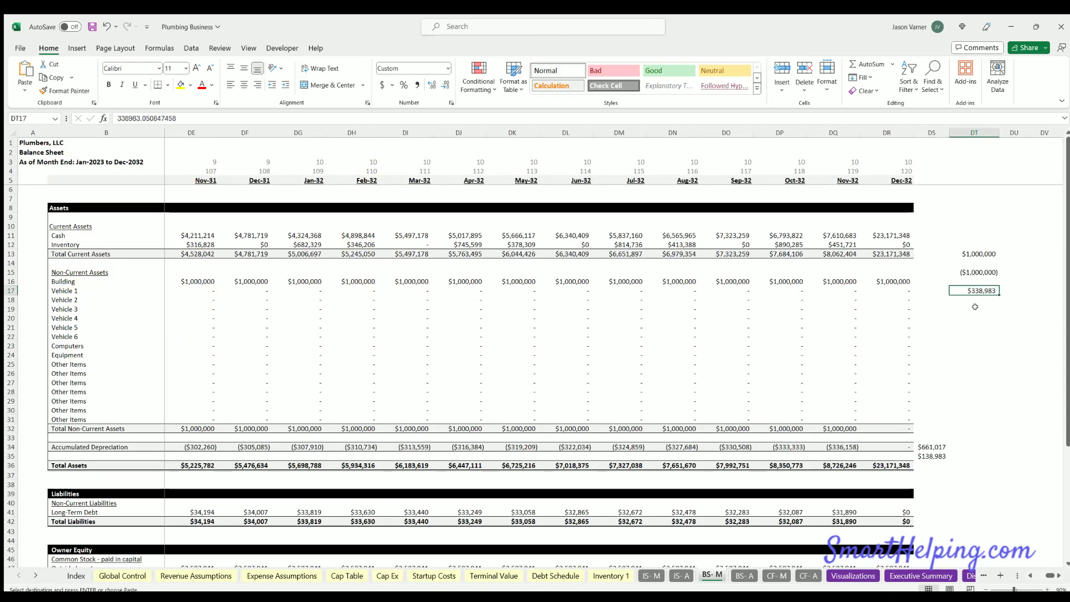
# Sum DT15:DT17 in DT19, giving ($661,017), and compare it with DS33:DS35
pyautogui.click(975, 306)
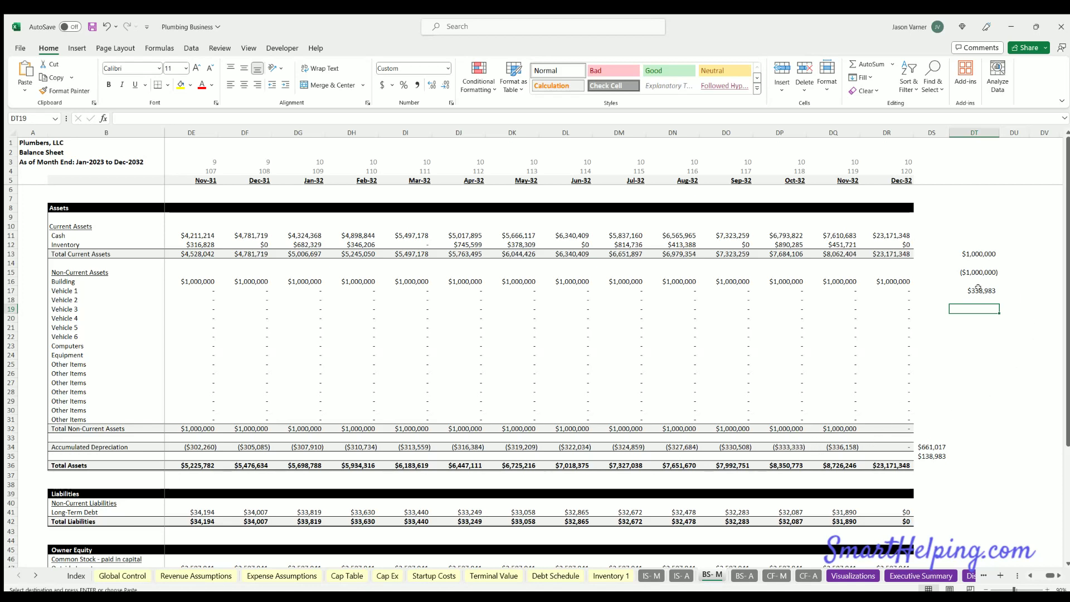
pyautogui.click(978, 291)
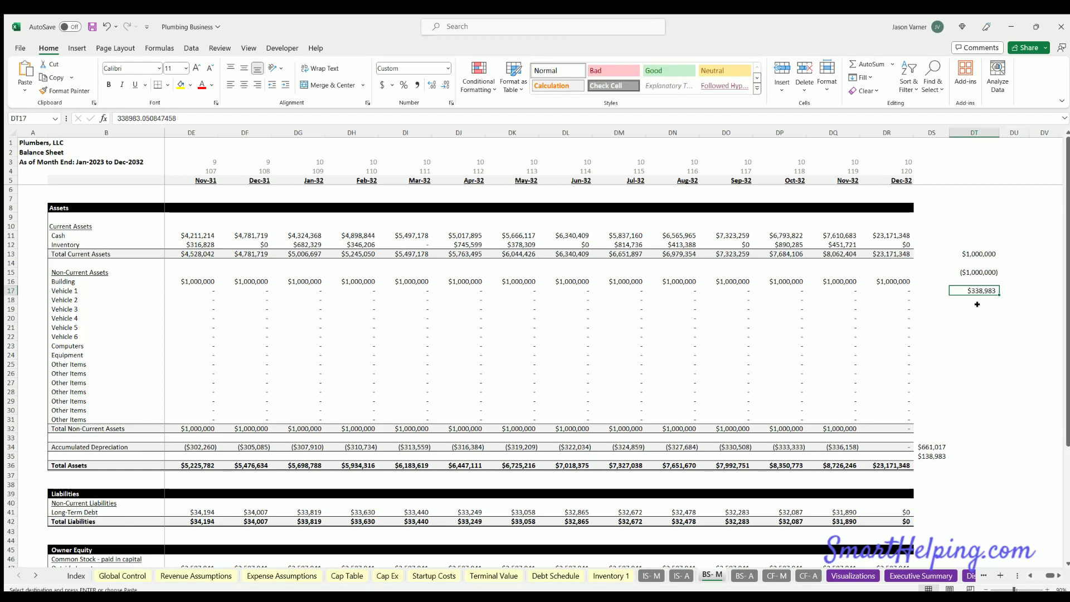
pyautogui.click(977, 307)
pyautogui.click(870, 64)
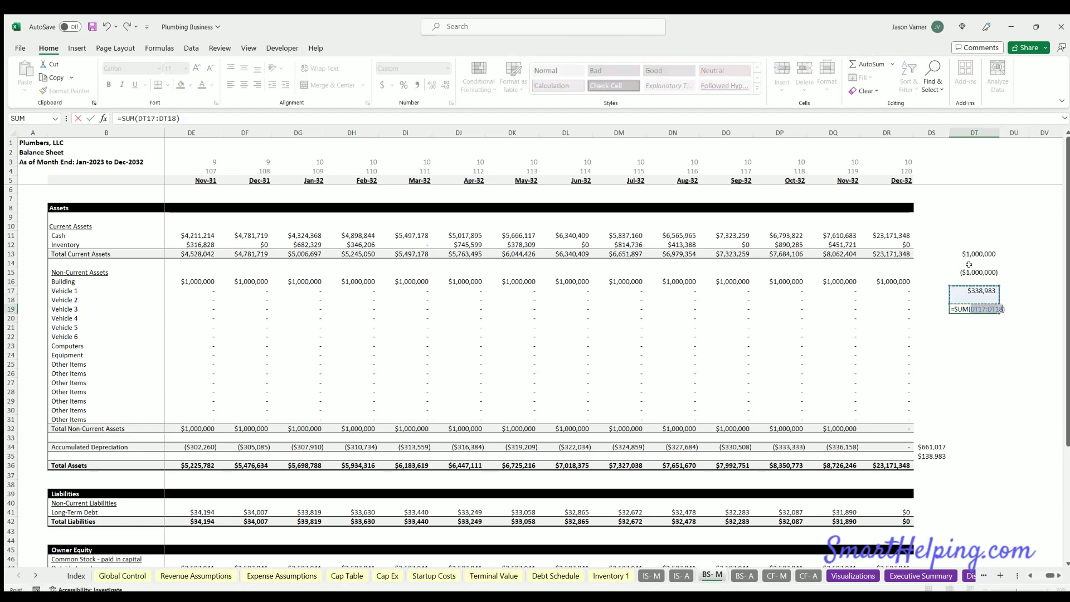
pyautogui.moveTo(972, 272); pyautogui.dragTo(975, 290)
pyautogui.hotkey('ctrl', 'Return')
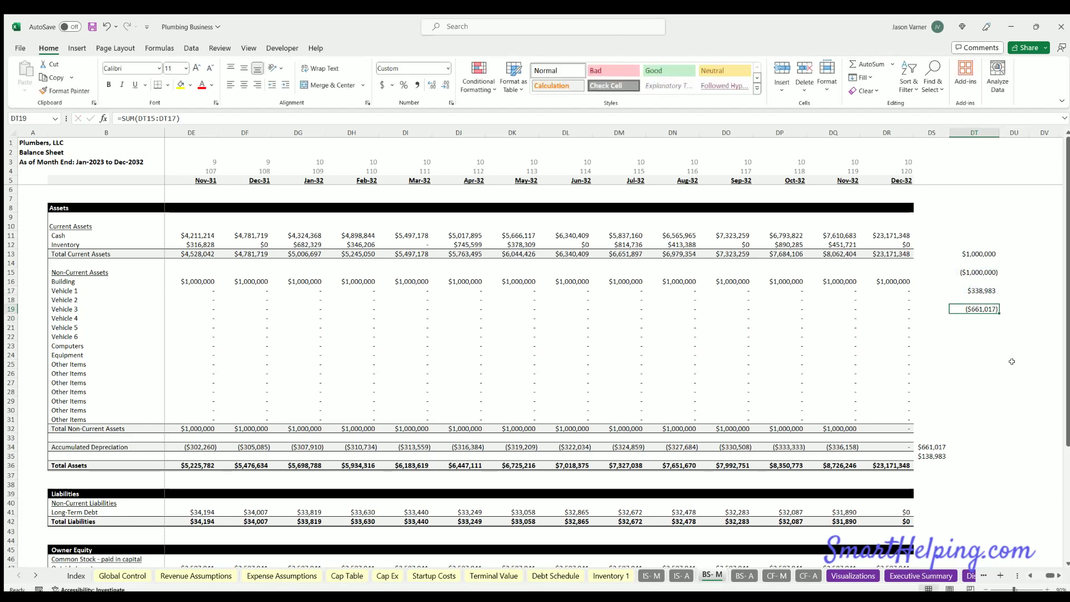
pyautogui.moveTo(930, 438); pyautogui.dragTo(944, 456)
pyautogui.click(982, 308)
# Review the scratch figures 1,000,000, -1,000,000 and 338,983 in DT13 through DT17
pyautogui.click(975, 252)
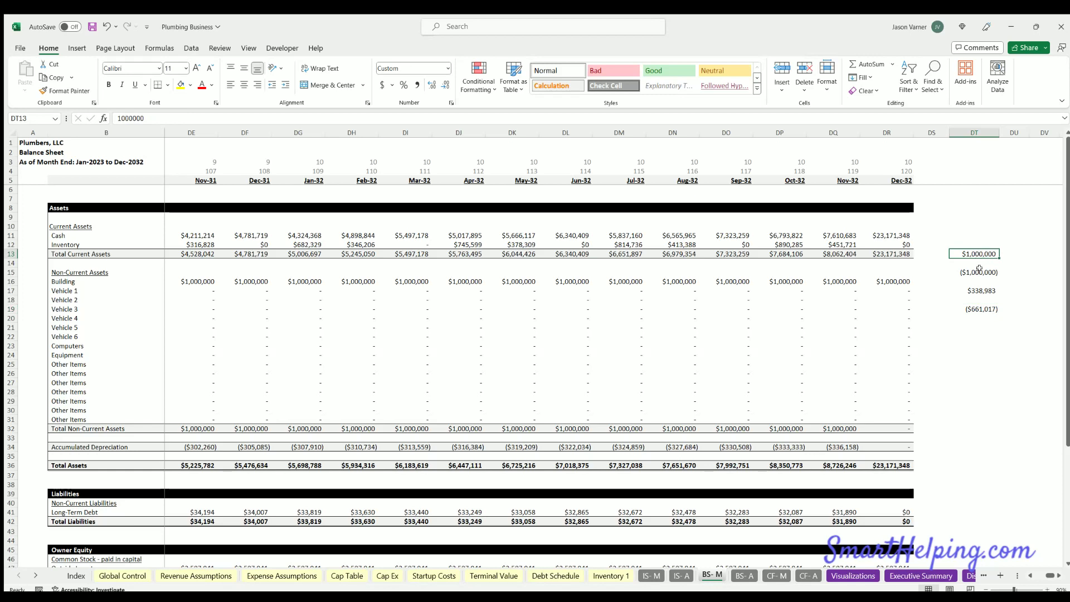
pyautogui.click(980, 268)
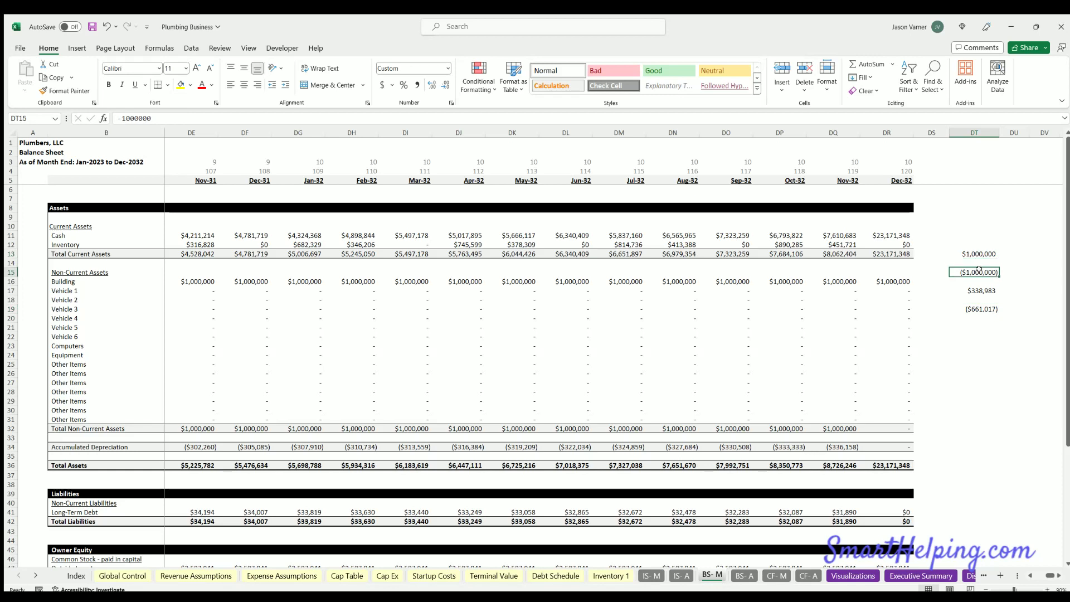
pyautogui.moveTo(976, 250); pyautogui.dragTo(974, 288)
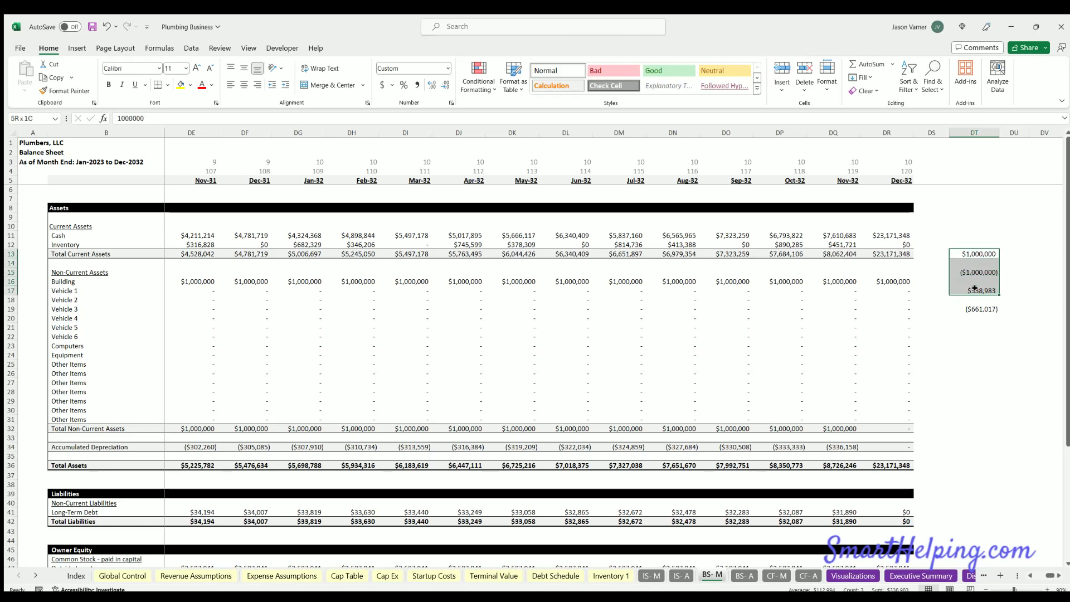
pyautogui.moveTo(975, 288); pyautogui.dragTo(976, 293)
pyautogui.click(977, 252)
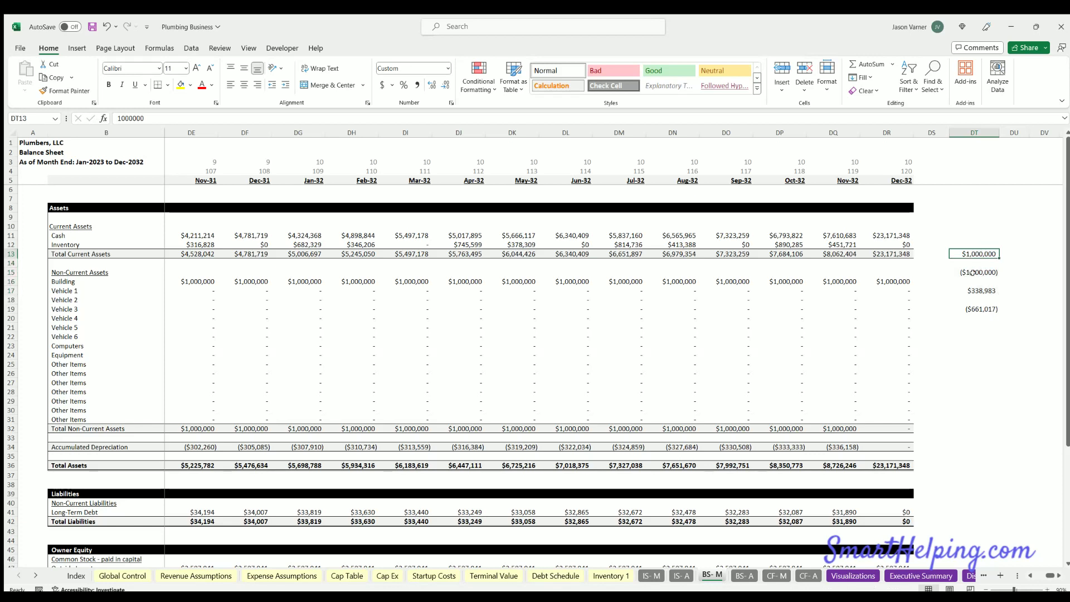
pyautogui.click(973, 272)
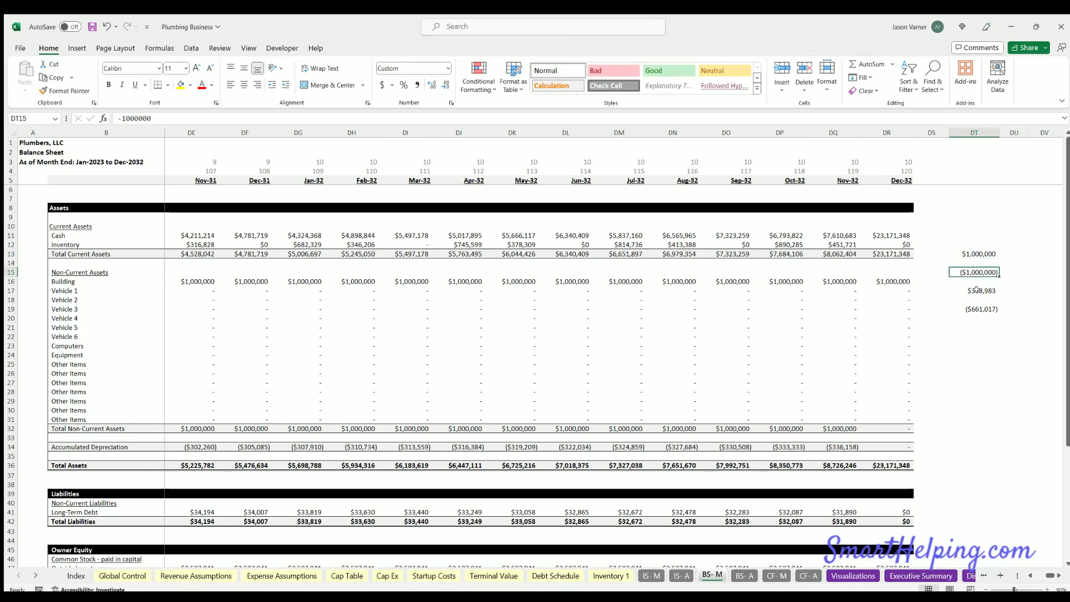
pyautogui.click(978, 290)
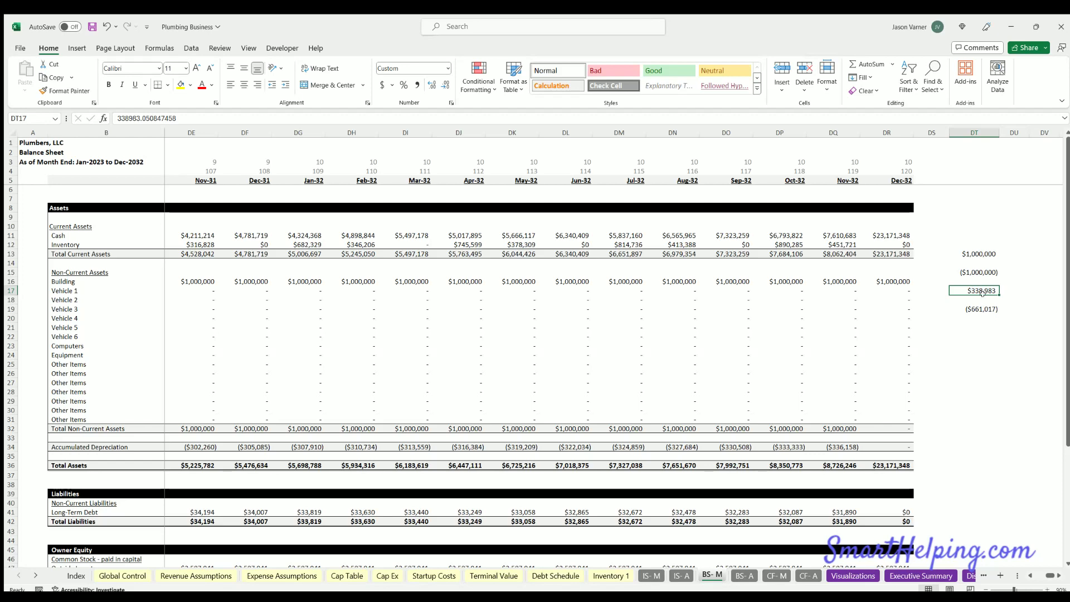
pyautogui.scroll(-4, 981, 290)
pyautogui.scroll(4, 979, 289)
pyautogui.scroll(-5, 944, 443)
# Copy the $138,983 net gain on sale from IS-M into DU19, beside ($661,017)
pyautogui.click(650, 575)
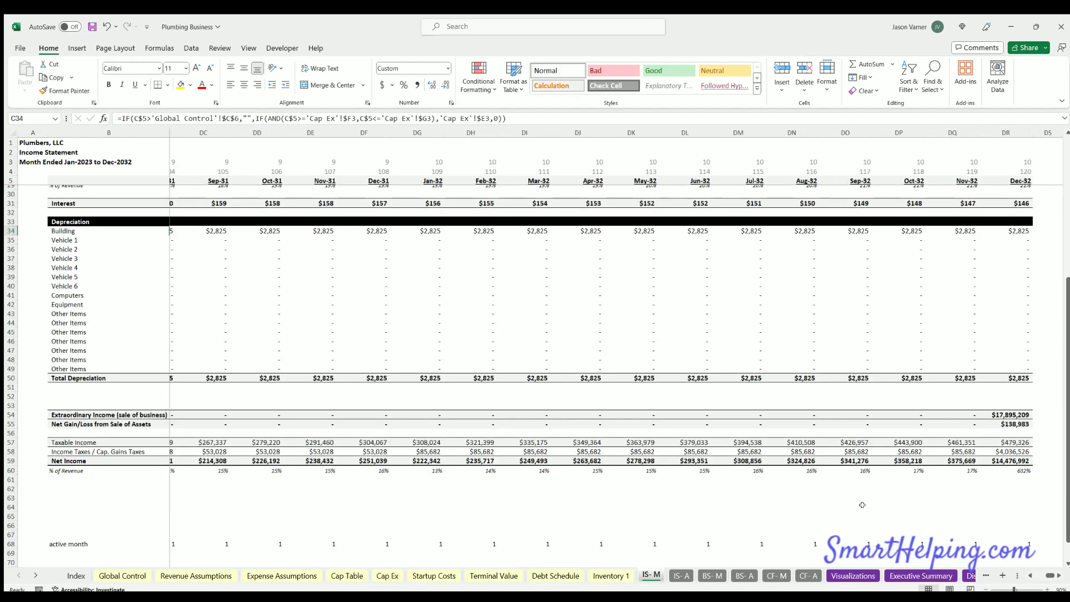
pyautogui.click(1010, 423)
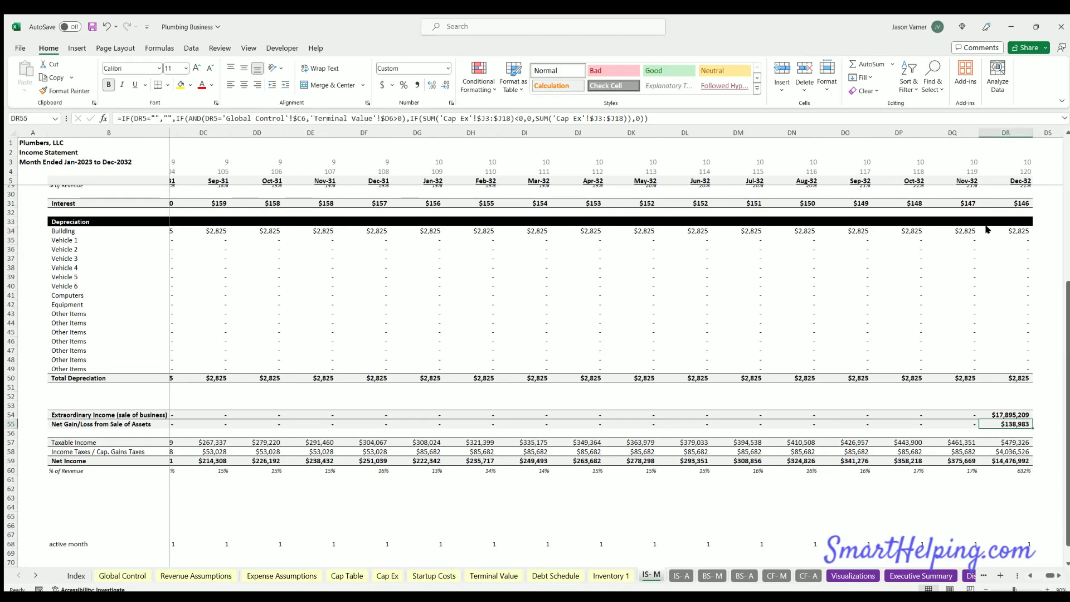
pyautogui.hotkey('ctrl', 'c')
pyautogui.click(717, 575)
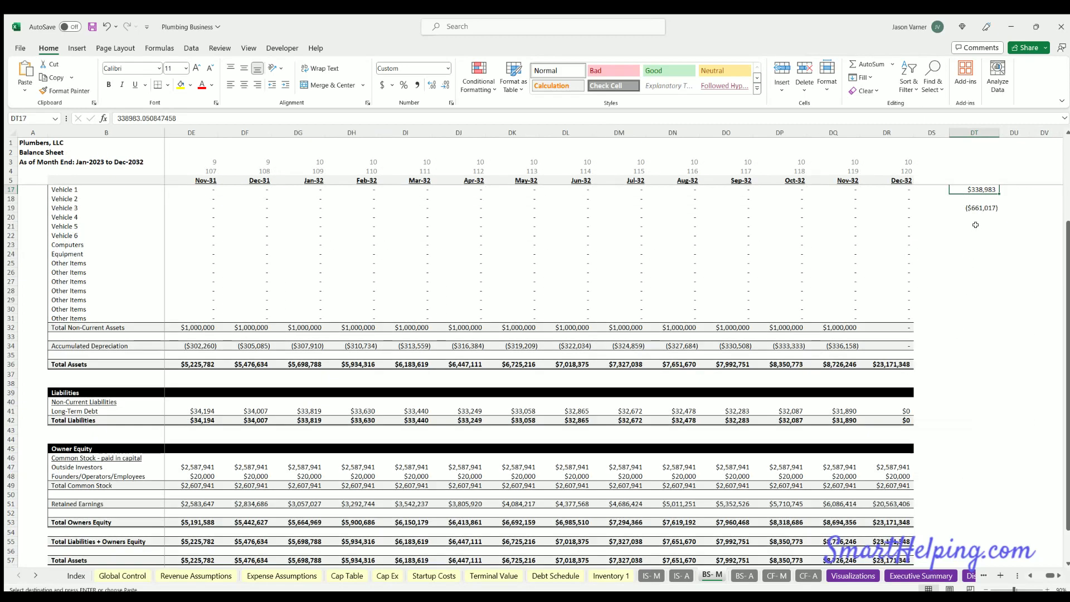
pyautogui.scroll(5, 910, 312)
pyautogui.click(968, 336)
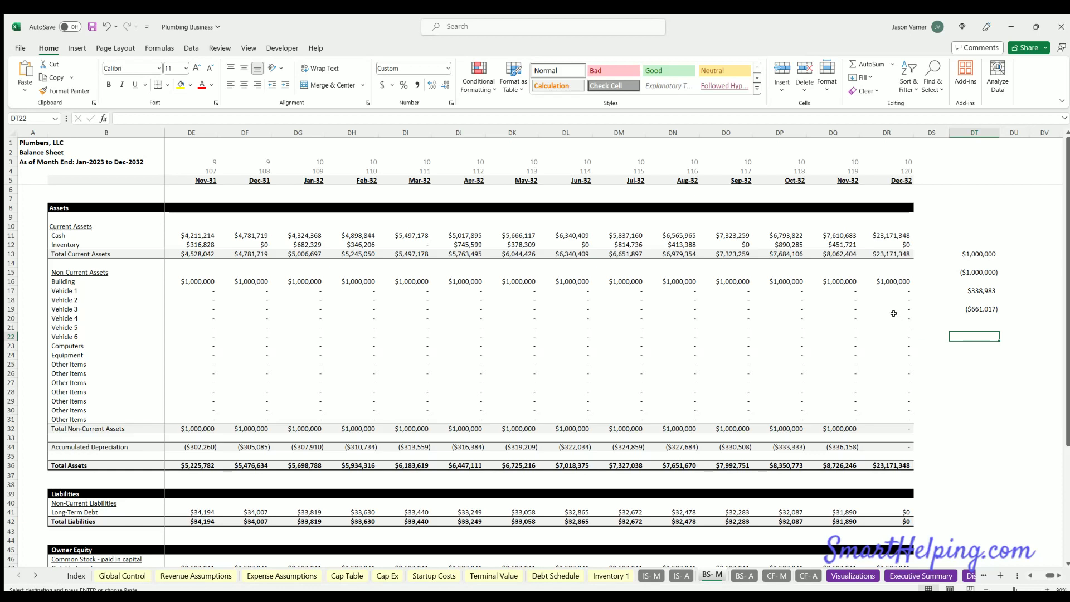
pyautogui.hotkey('ctrl', 'v')
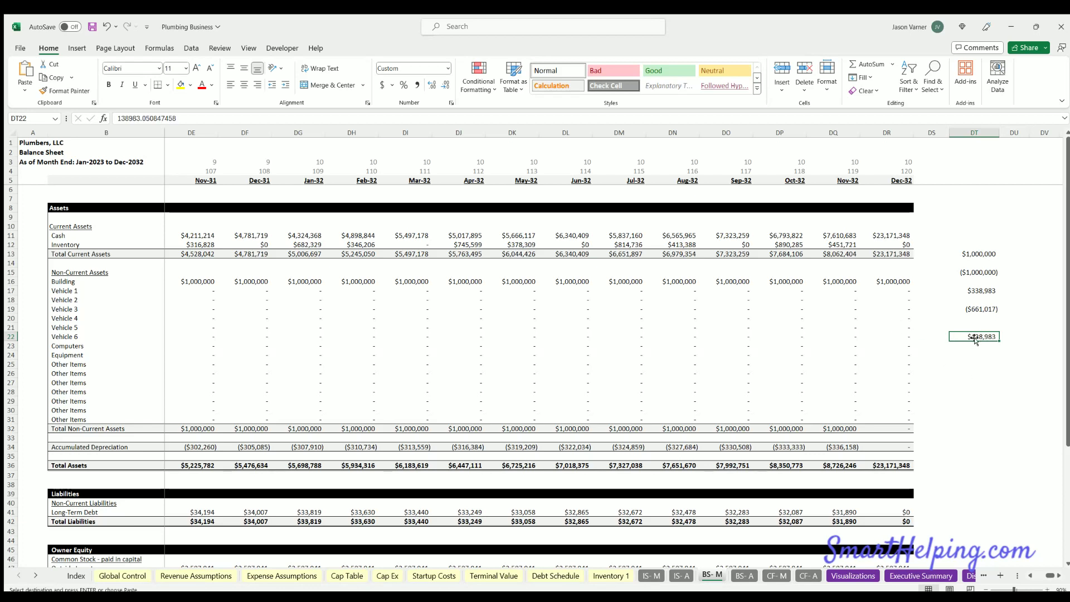
pyautogui.moveTo(972, 336); pyautogui.dragTo(1024, 308)
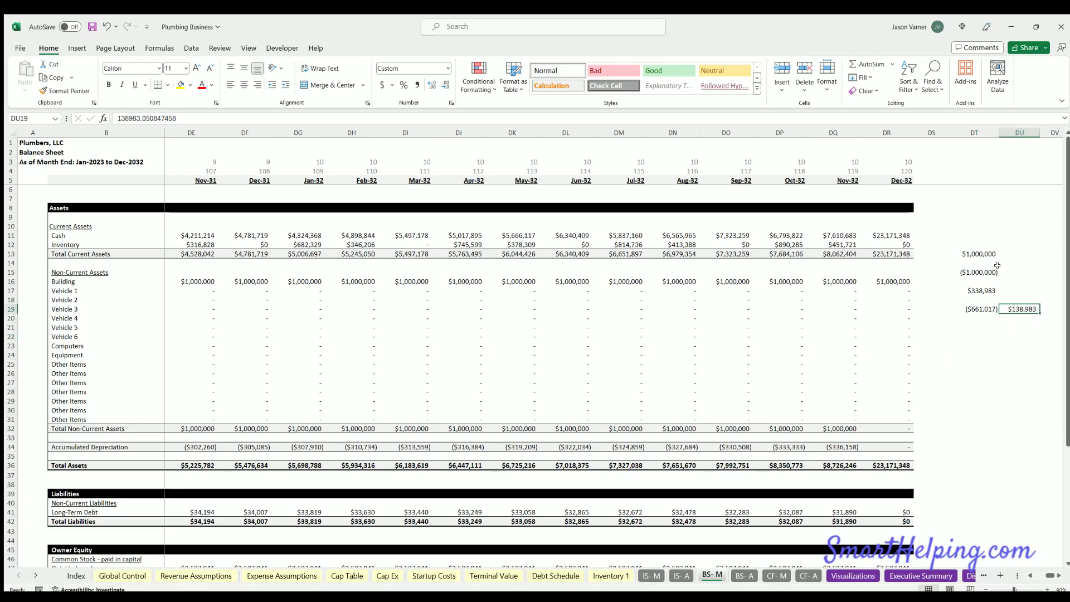
pyautogui.click(969, 249)
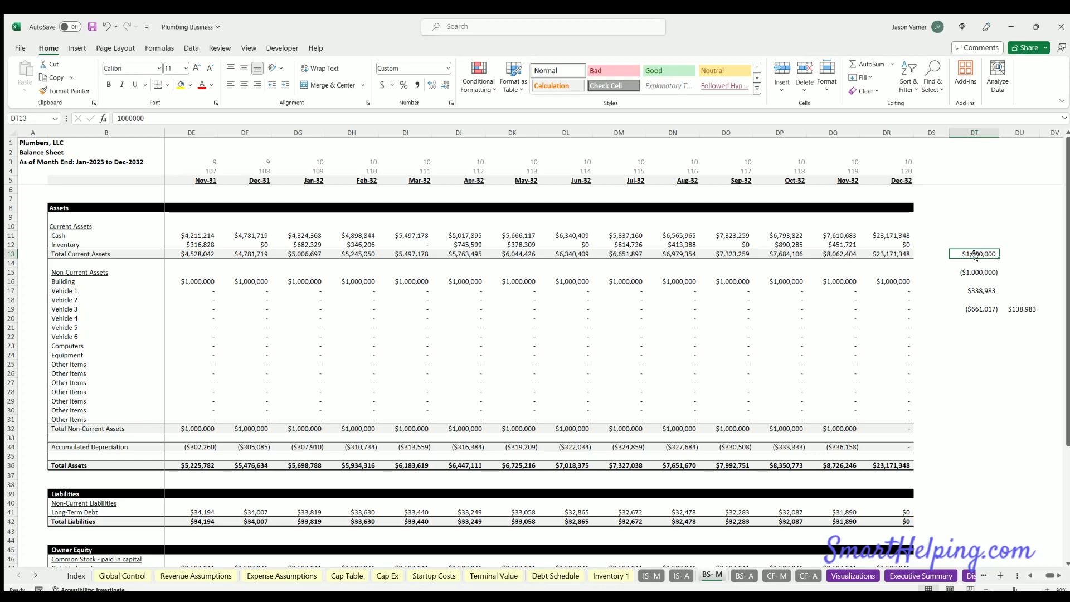
# Copy the 800,000 sale of depreciable assets from CF-M into DT13
pyautogui.click(769, 575)
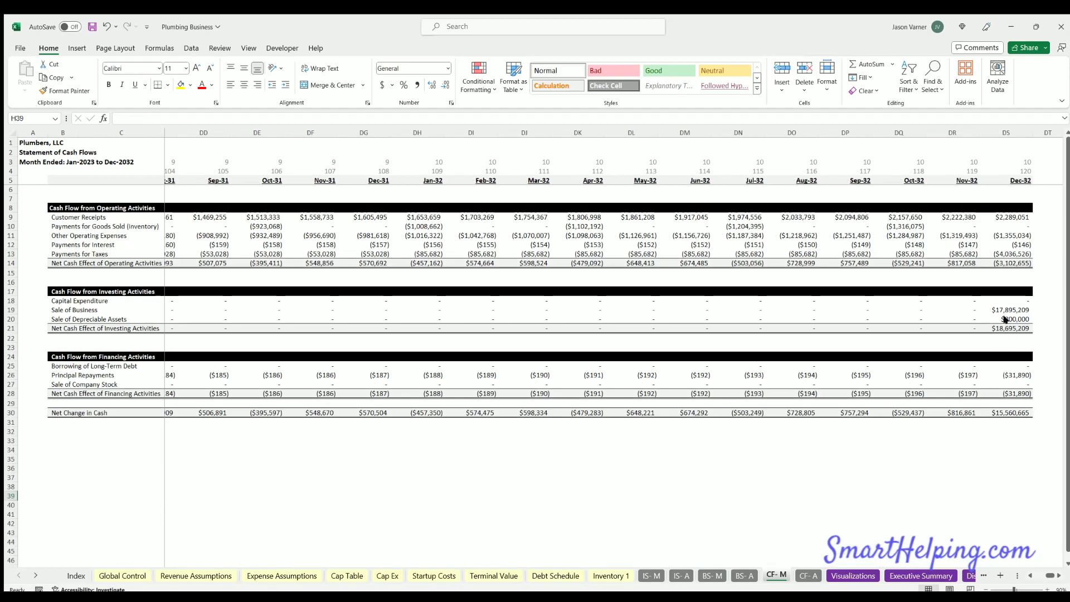
pyautogui.click(1006, 319)
pyautogui.hotkey('ctrl', 'c')
pyautogui.click(651, 575)
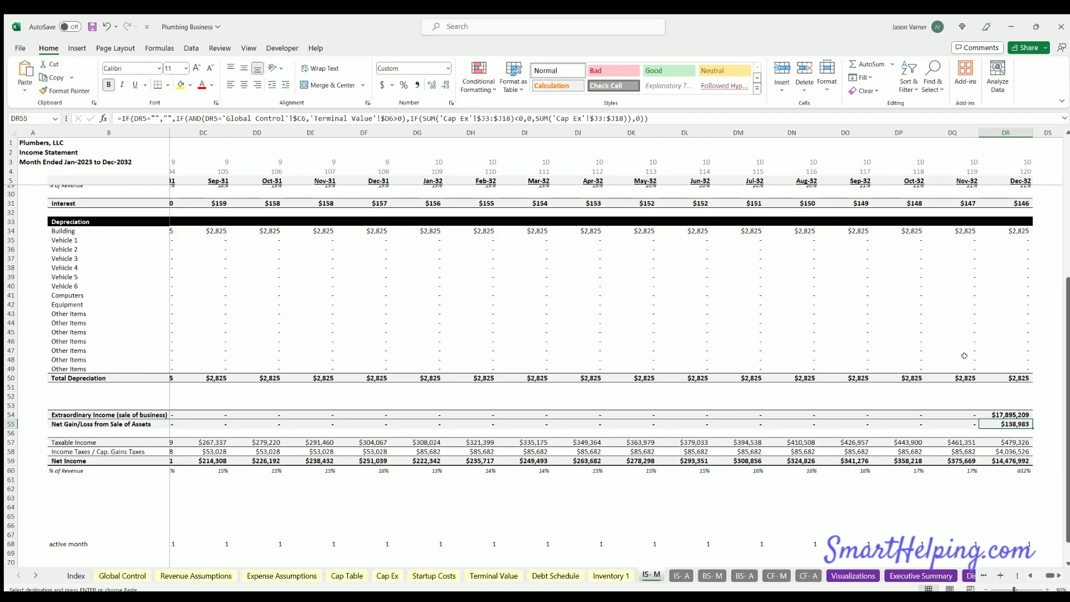
pyautogui.click(711, 575)
pyautogui.hotkey('ctrl', 'v')
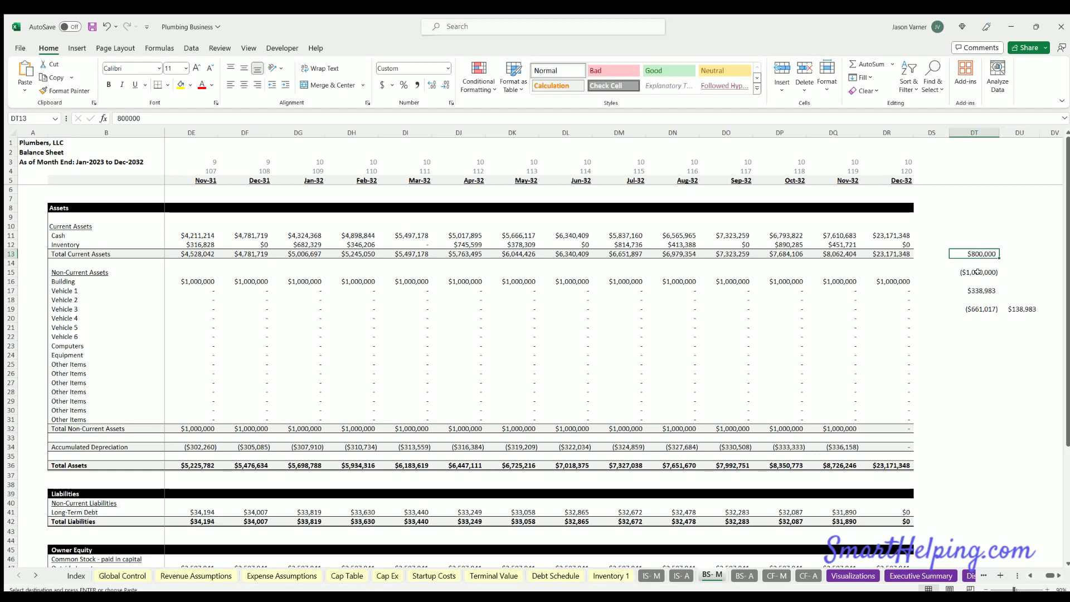
# Clear the old ($661,017) total in DT19 and move $138,983 up to DU17
pyautogui.moveTo(979, 249); pyautogui.dragTo(976, 287)
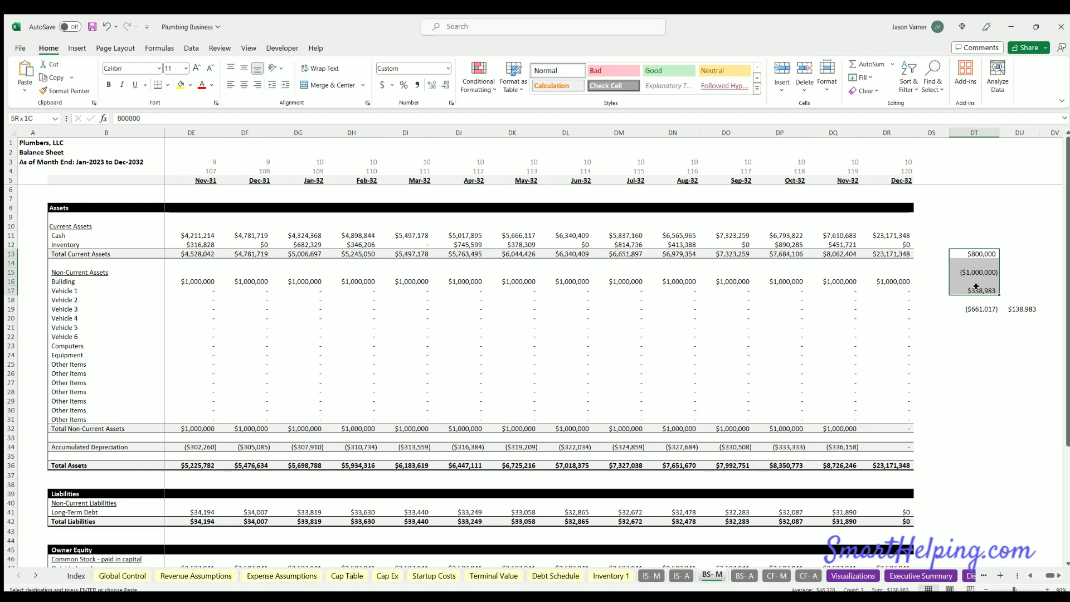
pyautogui.click(976, 308)
pyautogui.press('BackSpace')
pyautogui.press('Return')
pyautogui.click(1019, 308)
pyautogui.moveTo(1019, 305); pyautogui.dragTo(1019, 287)
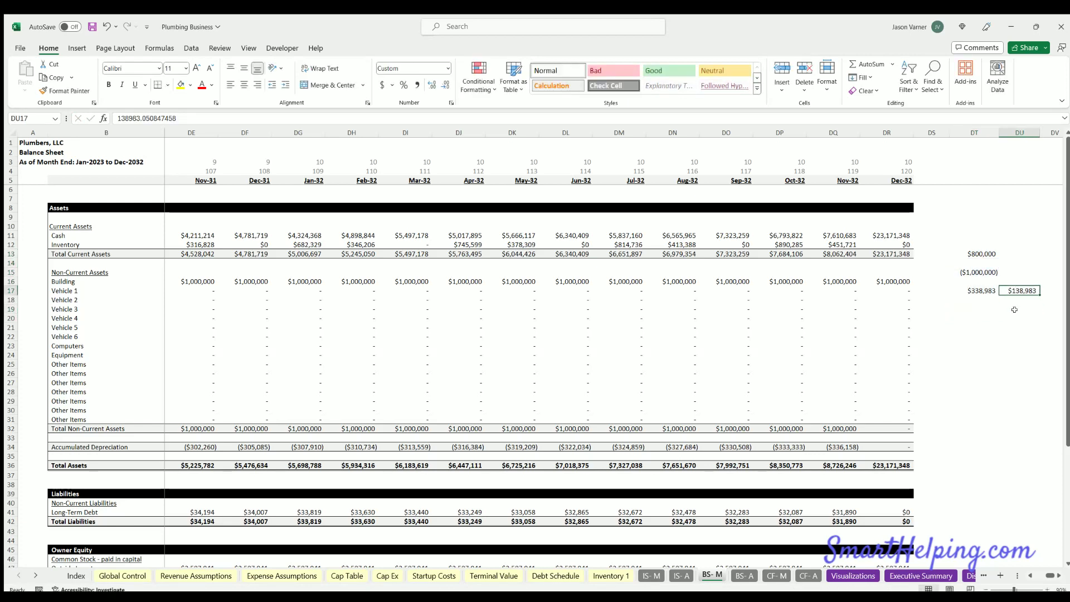
# Sum DT13:DT17 in DT19, fill it into DU19, and confirm both totals read $138,983
pyautogui.click(975, 309)
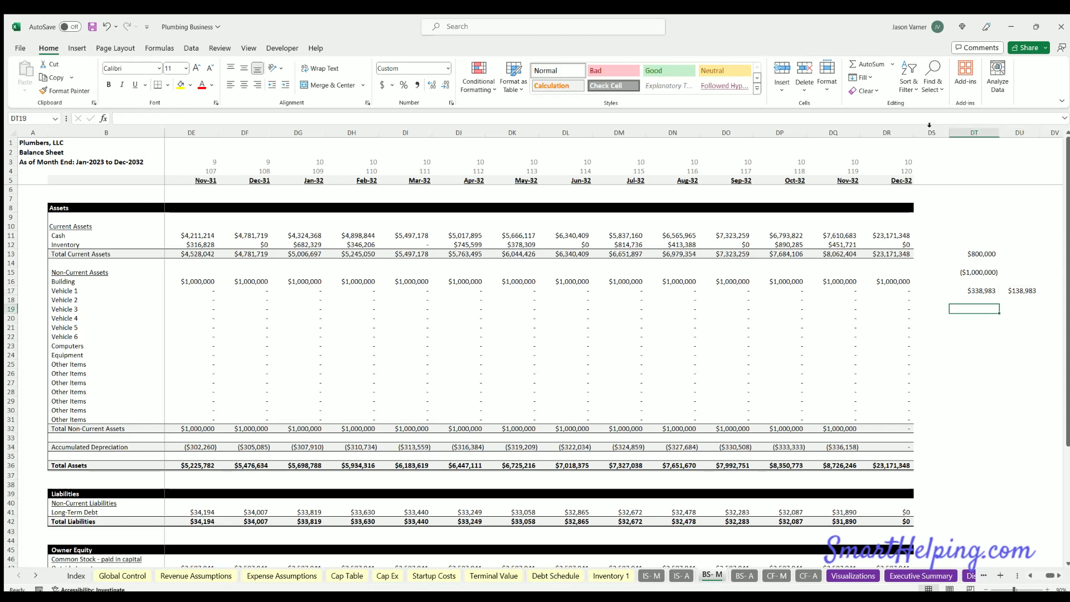
pyautogui.click(867, 65)
pyautogui.press('Return')
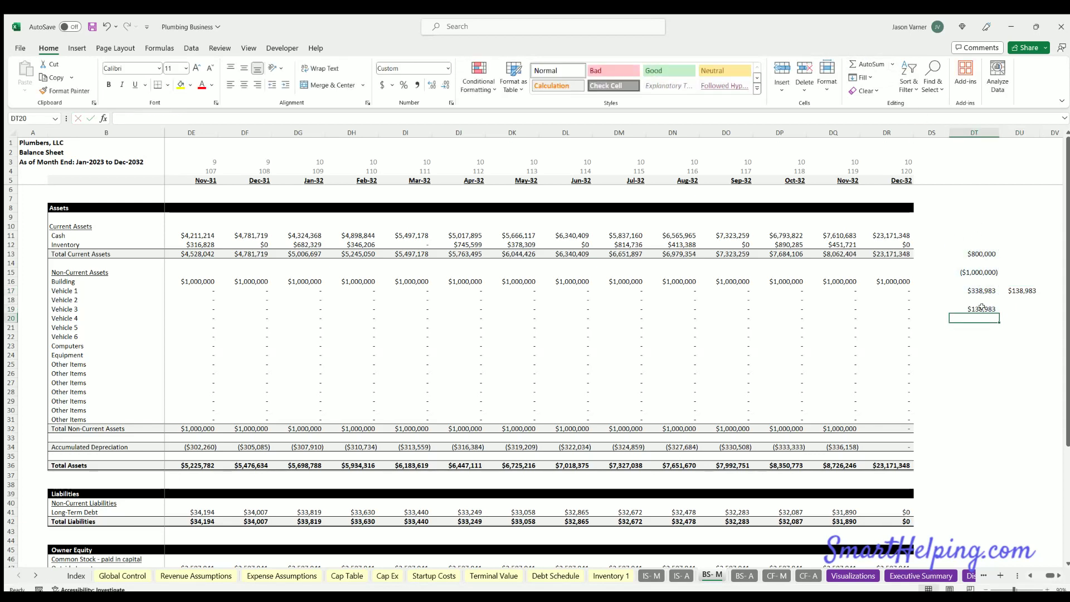
pyautogui.click(981, 308)
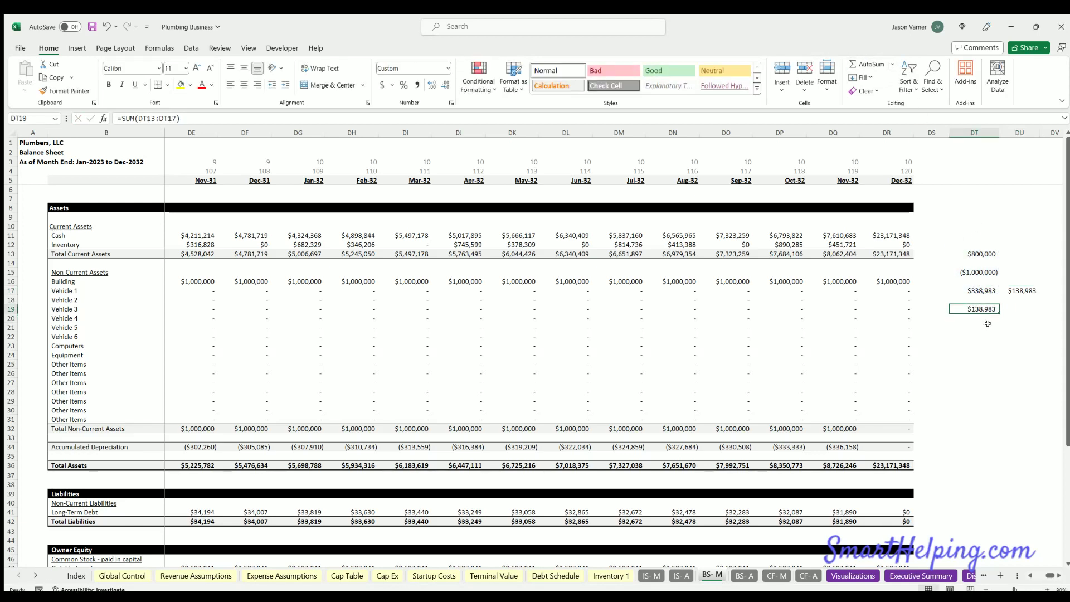
pyautogui.moveTo(999, 313); pyautogui.dragTo(1027, 310)
pyautogui.click(1027, 311)
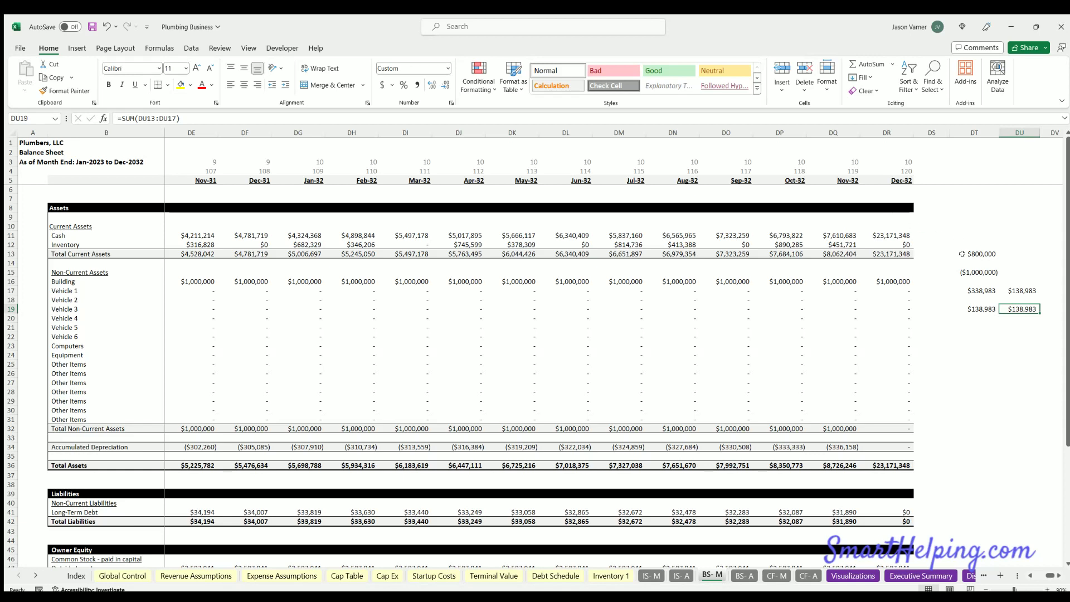
pyautogui.click(1012, 308)
pyautogui.click(980, 308)
pyautogui.click(1012, 309)
pyautogui.click(981, 308)
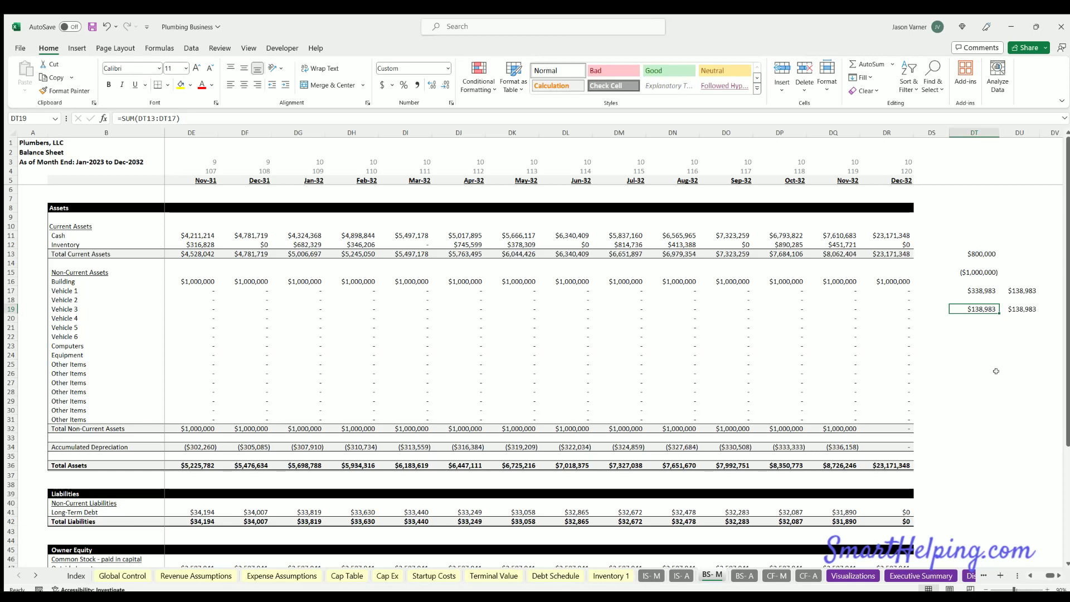
pyautogui.click(979, 253)
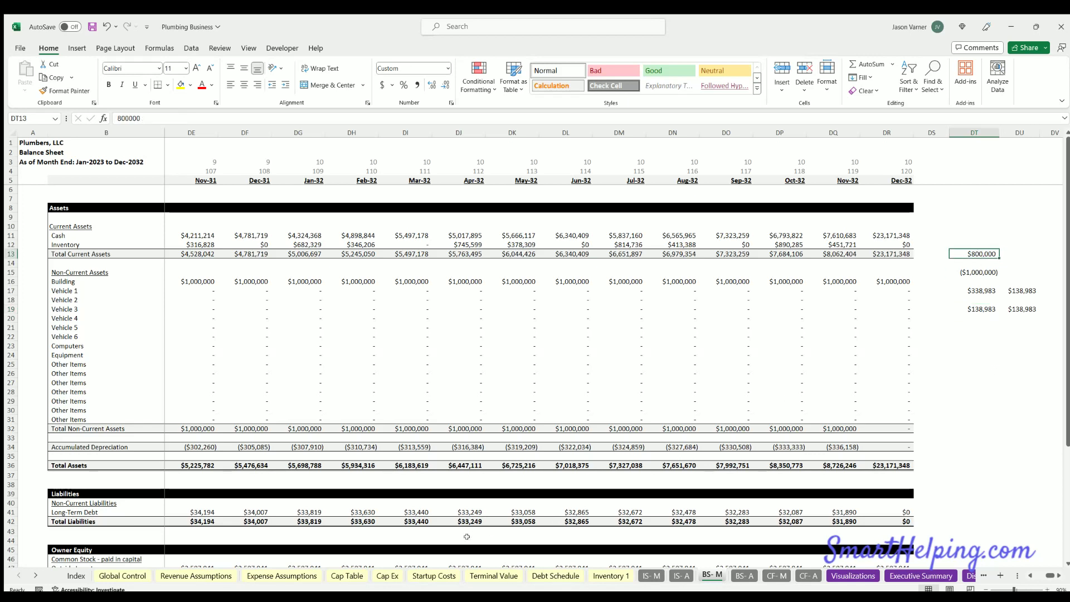
# Set the building's Value at Sale on Cap Ex to 1,200,000
pyautogui.click(388, 575)
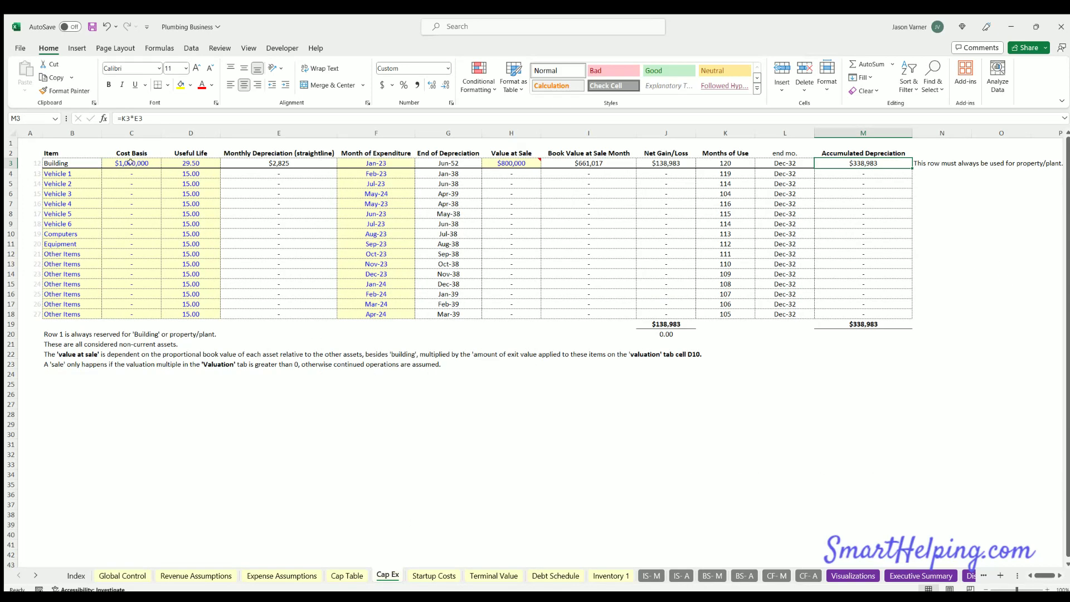
pyautogui.click(132, 163)
pyautogui.click(504, 161)
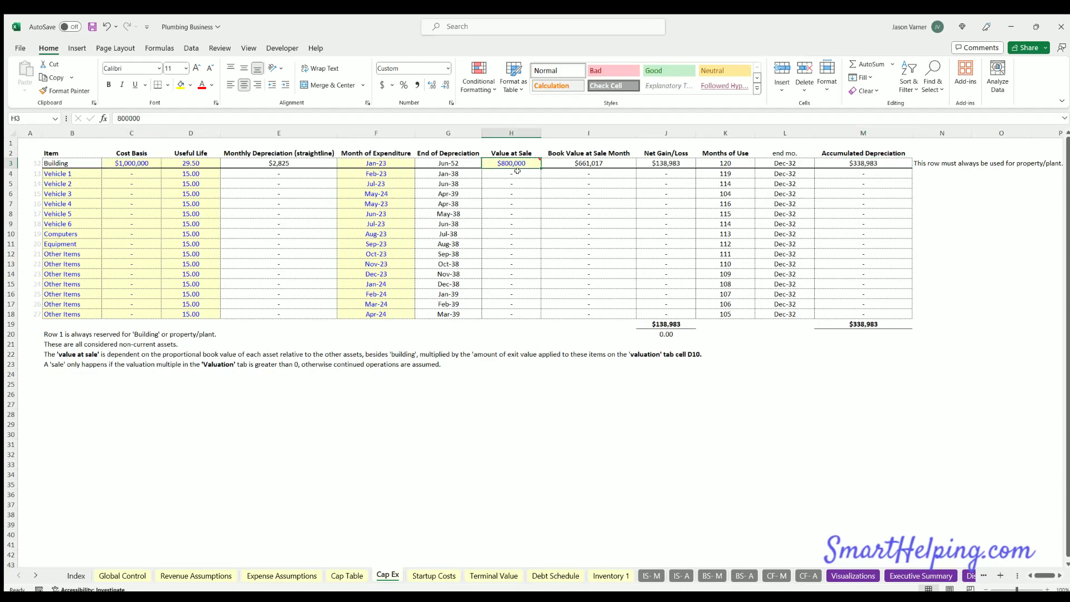
pyautogui.write('1200000')
pyautogui.press('Return')
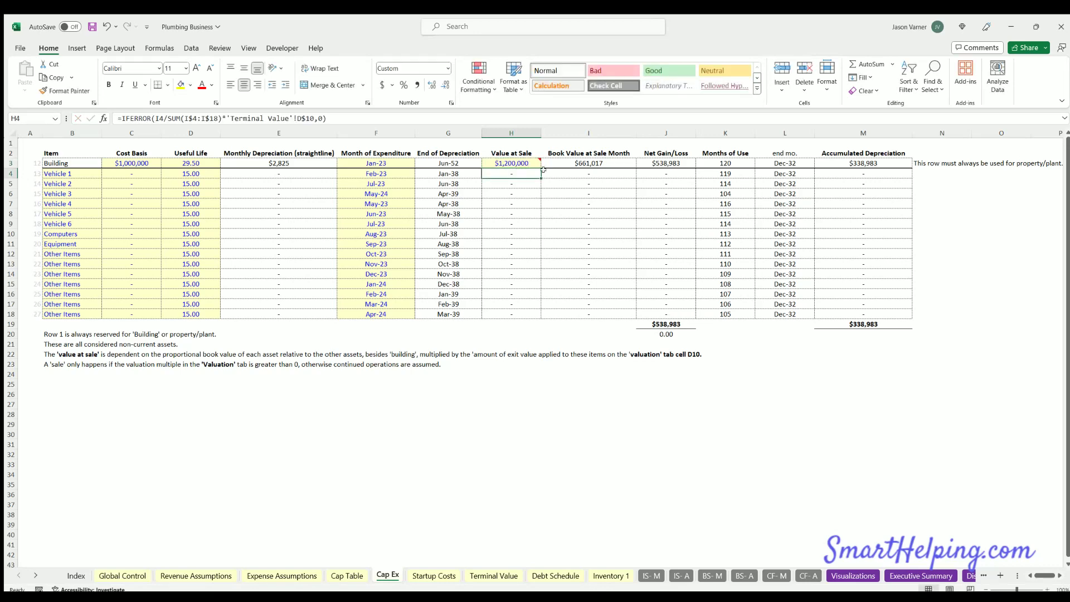
# Check the effect and copy the updated $538,983 net gain from IS-M
pyautogui.click(705, 575)
pyautogui.click(388, 575)
pyautogui.click(856, 161)
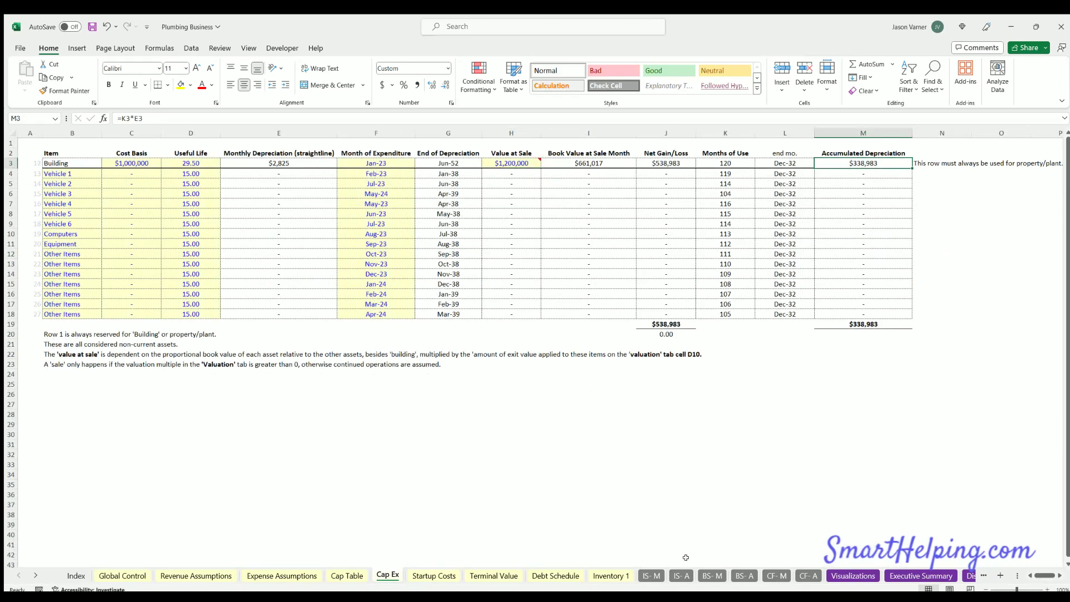
pyautogui.click(651, 575)
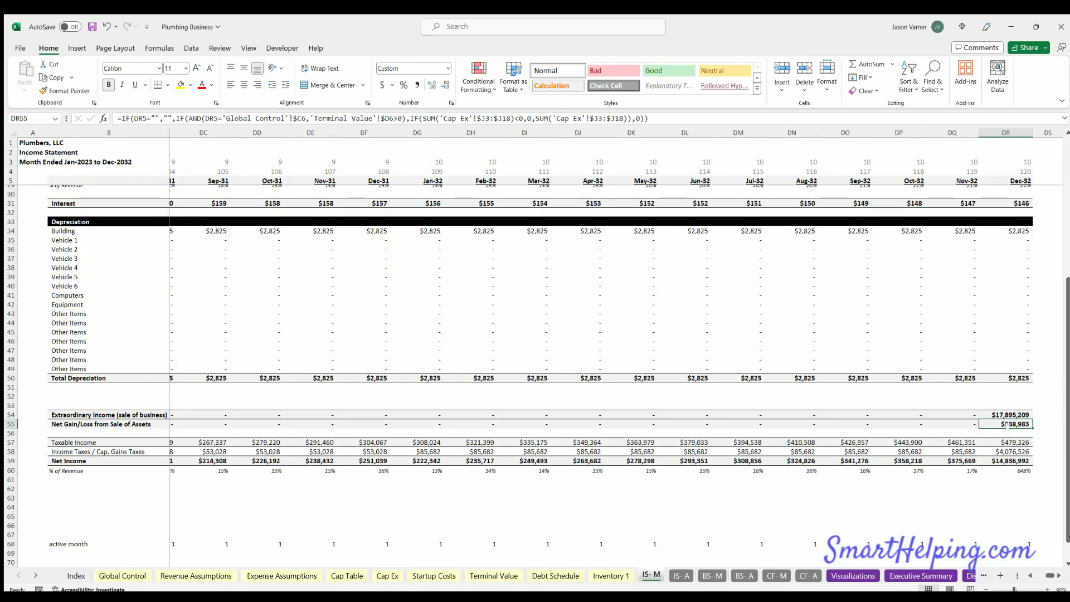
pyautogui.hotkey('ctrl', 'c')
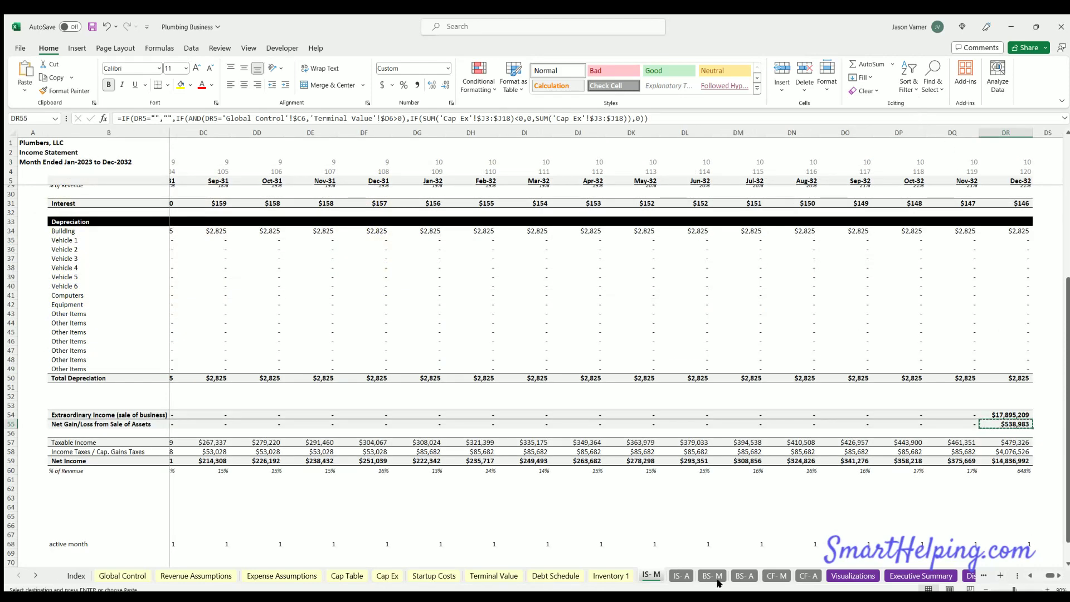
# Review the BS-M scratch totals and the $1,200,000 sale of depreciable assets on CF-M
pyautogui.click(712, 575)
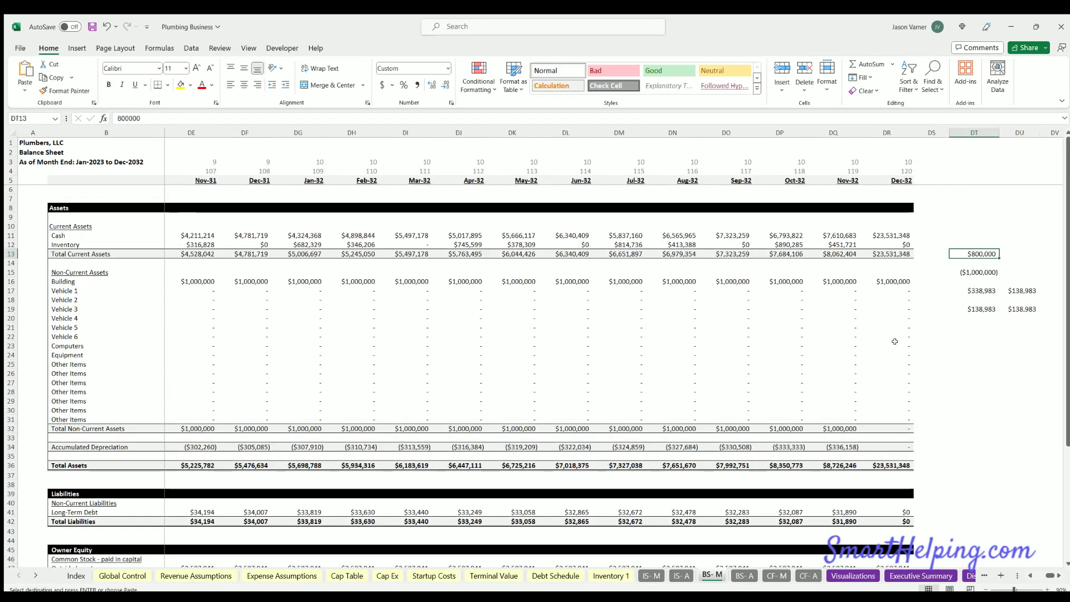
pyautogui.click(975, 308)
pyautogui.click(972, 288)
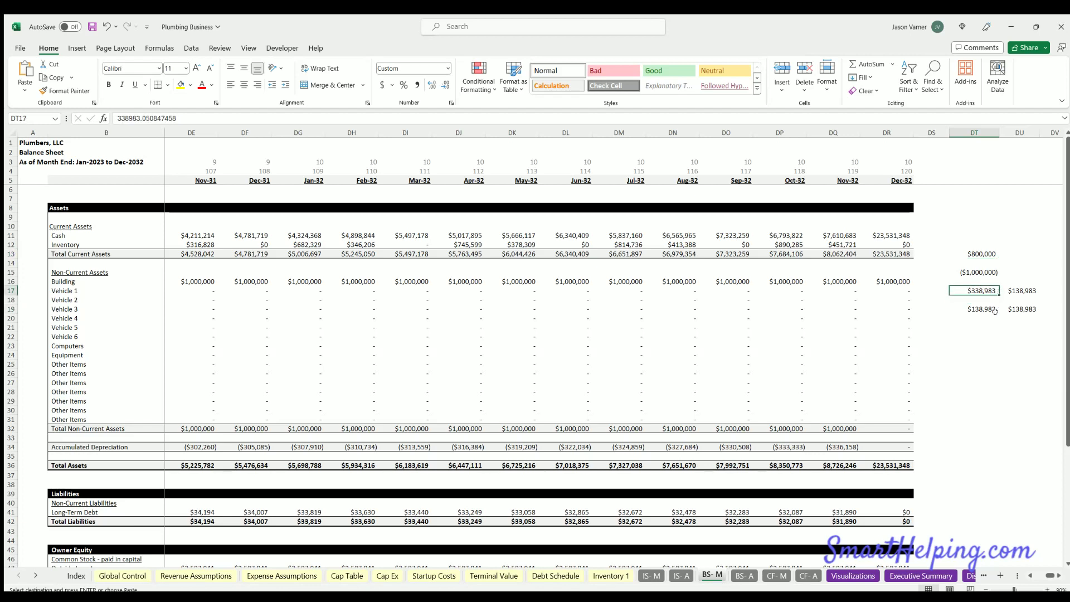
pyautogui.click(1020, 288)
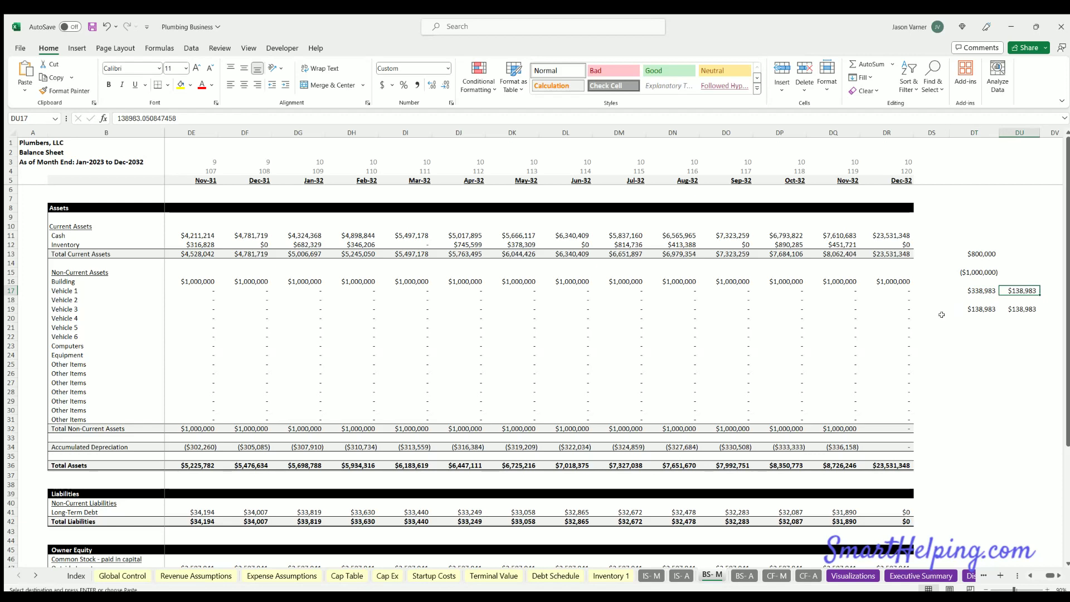
pyautogui.click(1021, 353)
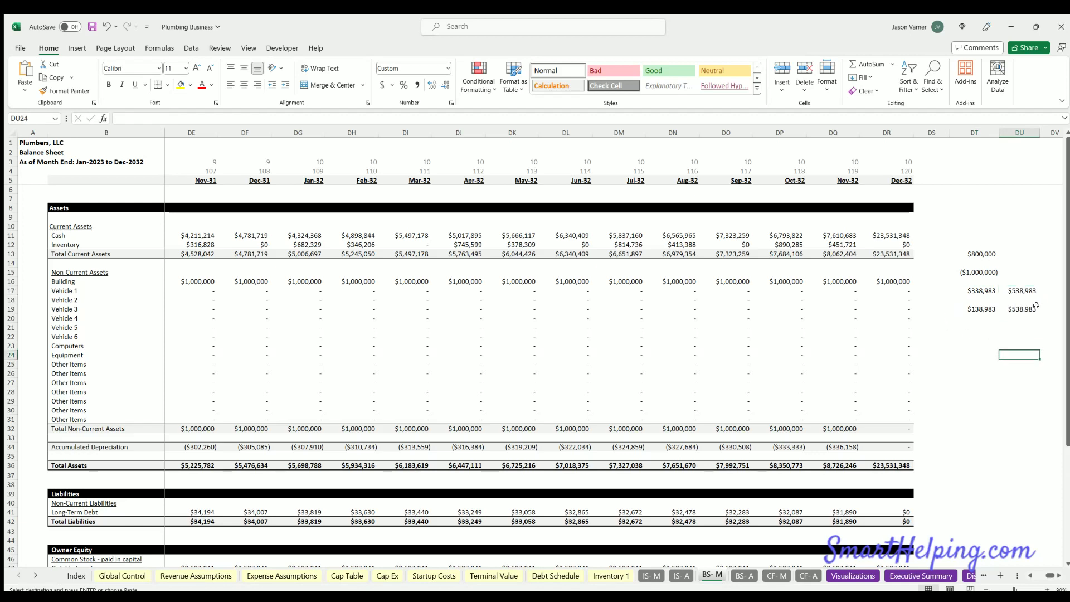
pyautogui.click(976, 252)
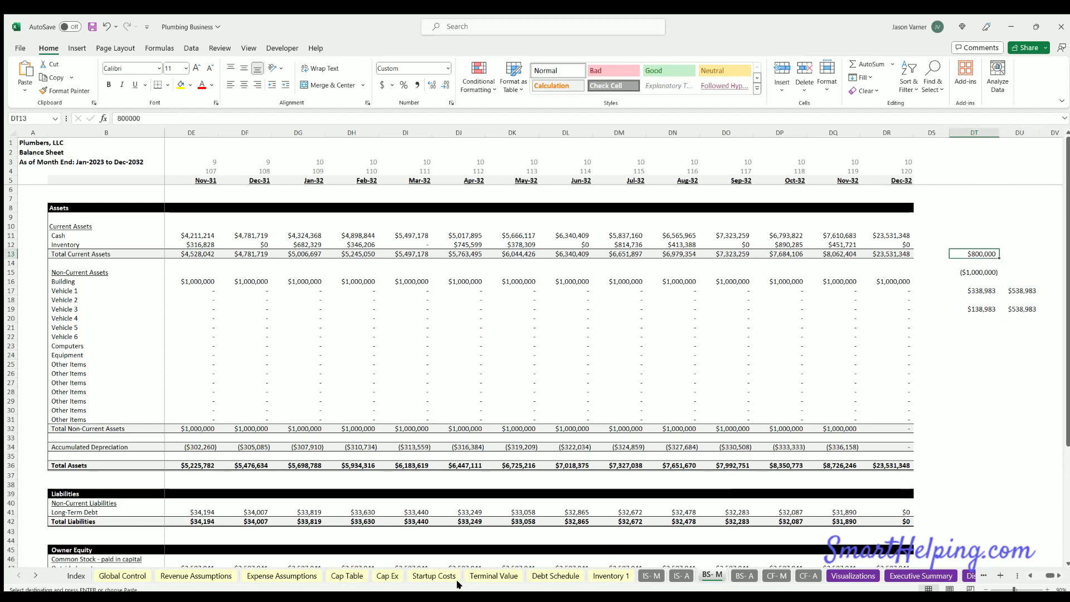
pyautogui.click(776, 575)
pyautogui.click(1003, 317)
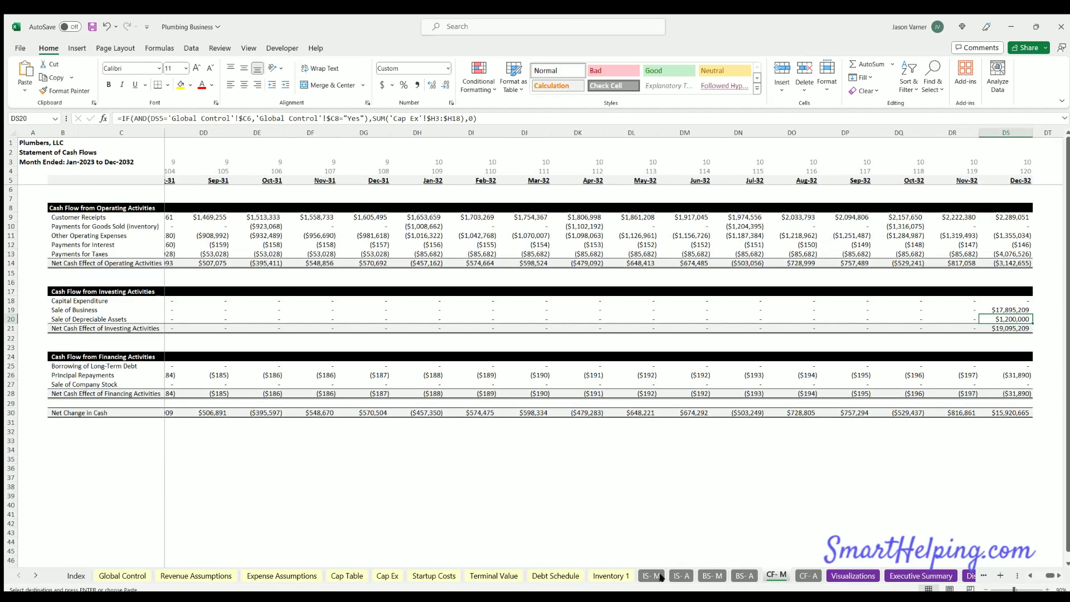
pyautogui.click(712, 576)
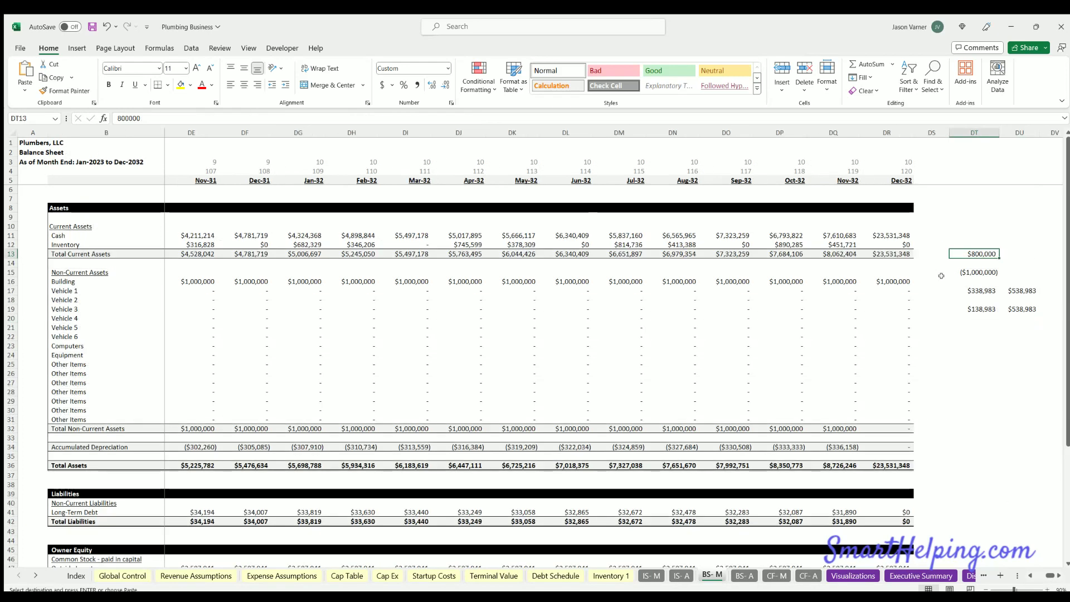
# Enter 1,200,000 in DT13 and verify the DT19 sum matches the $538,983 IS-M gain
pyautogui.write('1200000')
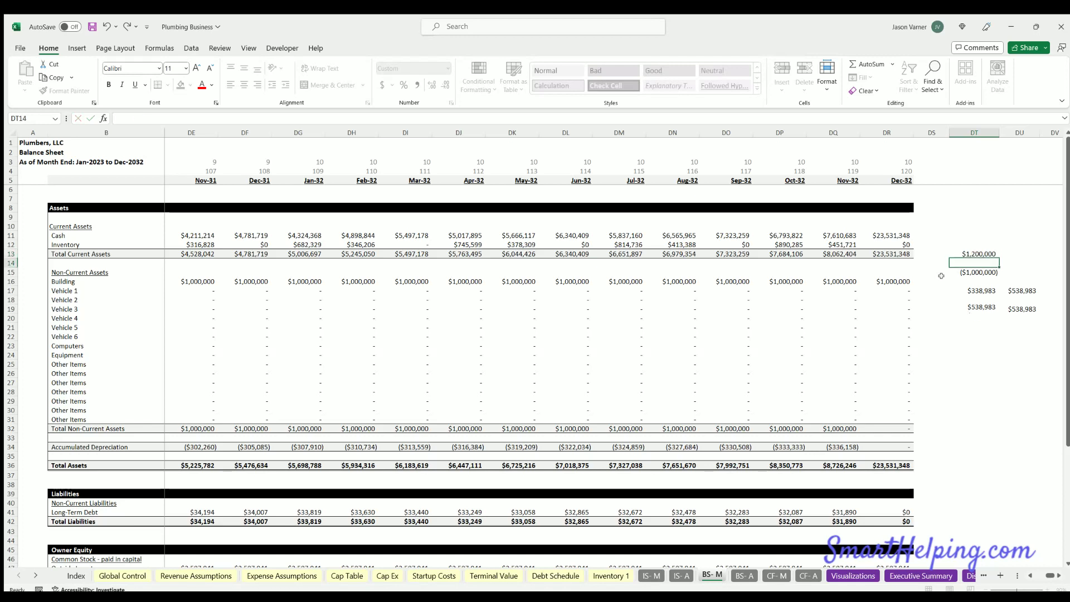
pyautogui.press('Return')
pyautogui.click(975, 309)
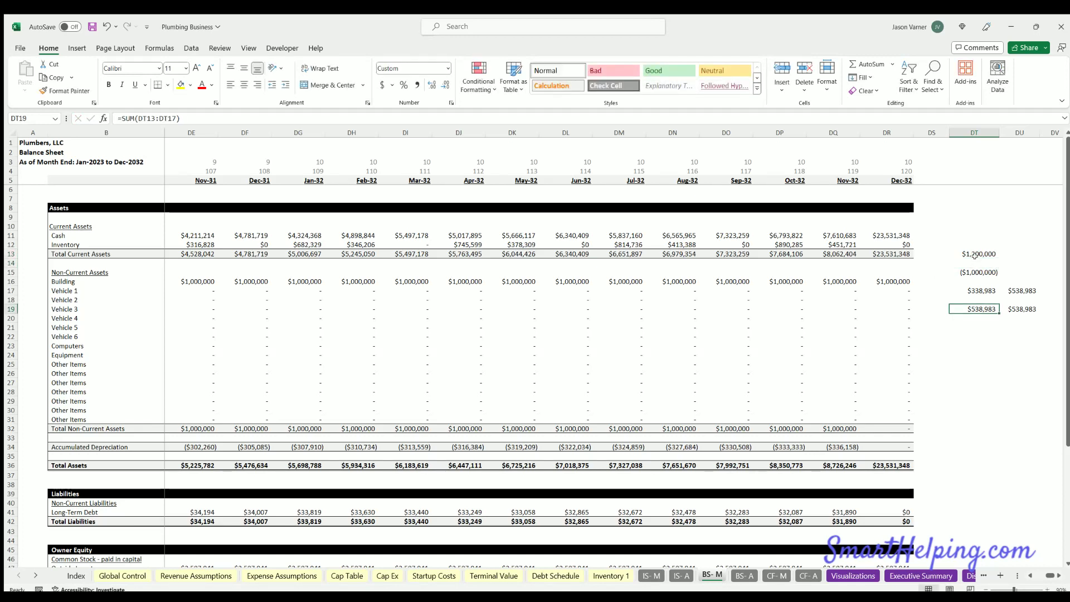
pyautogui.click(973, 254)
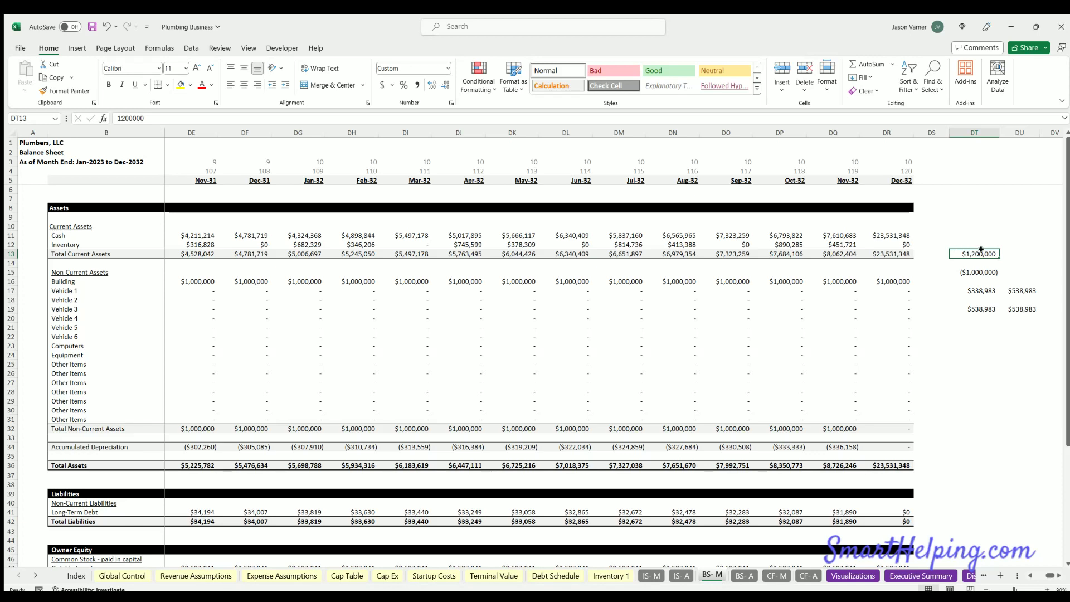
pyautogui.moveTo(982, 249); pyautogui.dragTo(972, 288)
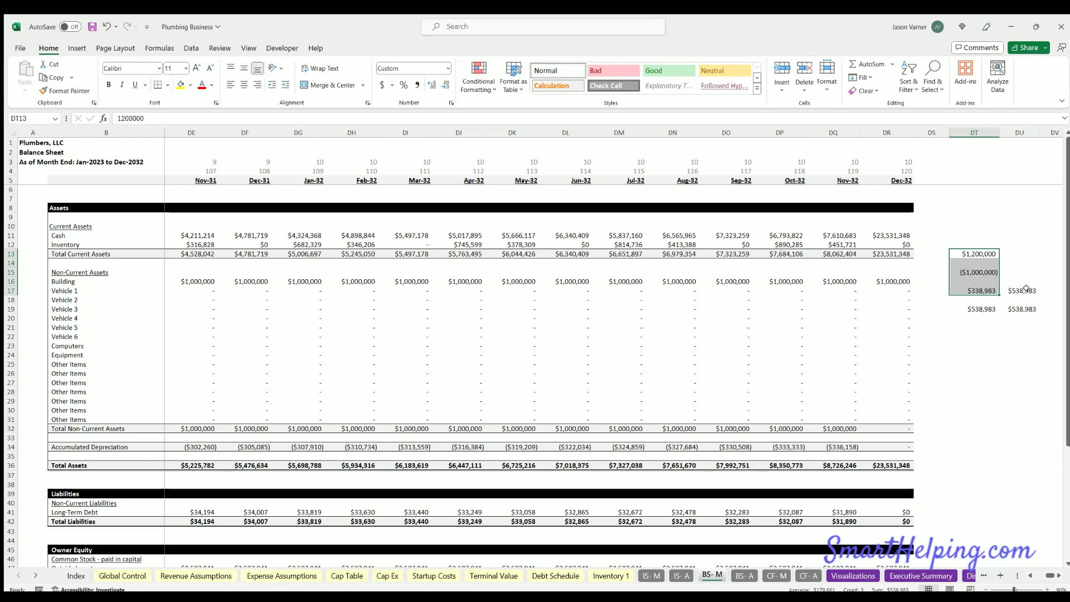
pyautogui.click(650, 575)
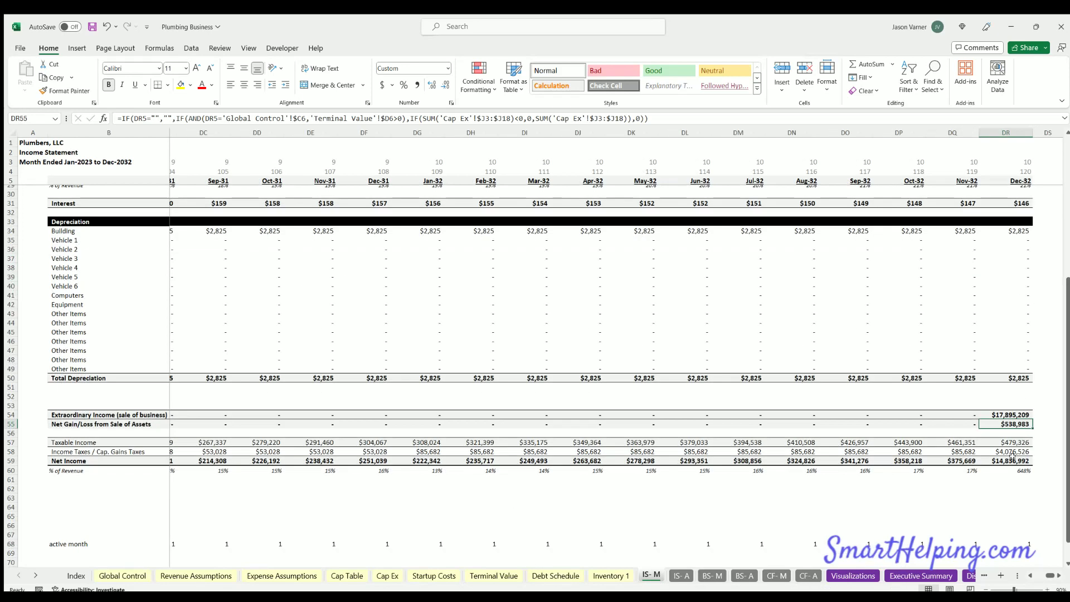
pyautogui.click(712, 575)
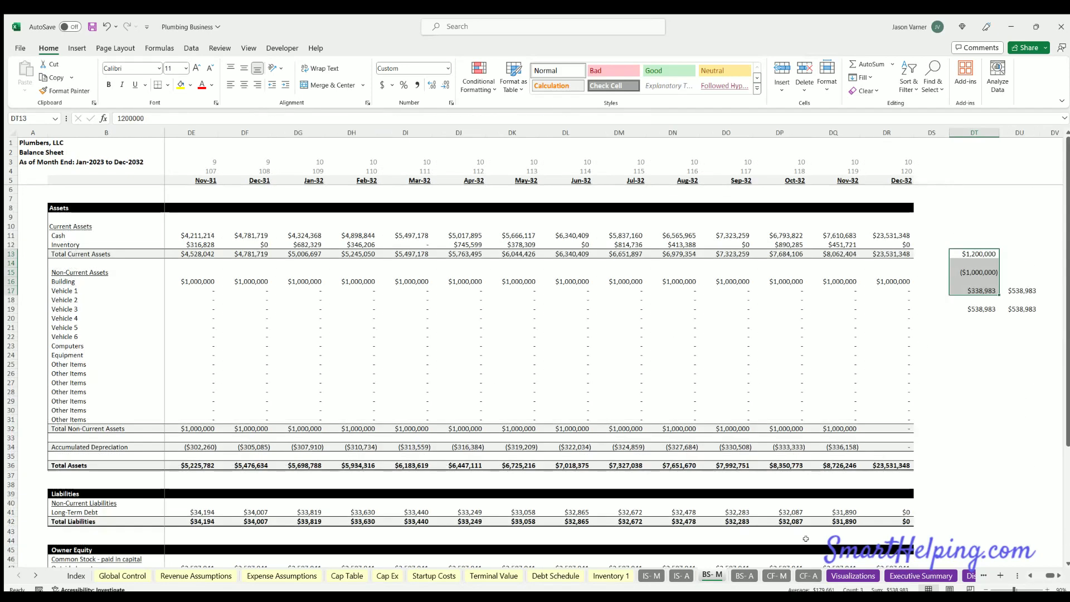
pyautogui.click(973, 235)
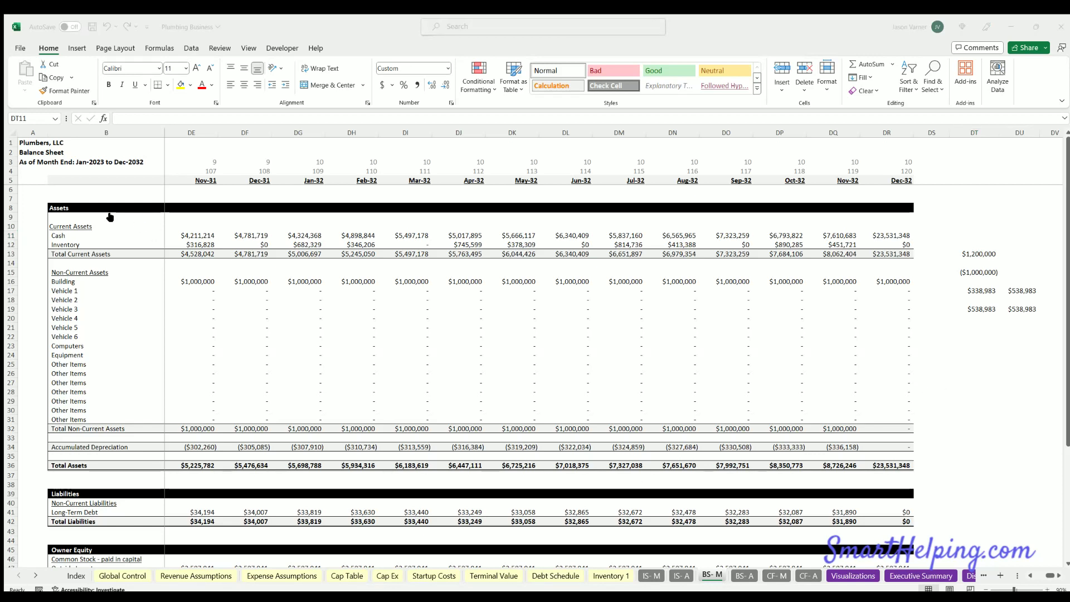
# In the browser, open the SmartHelping Industries category and view the Plumbing template page
pyautogui.hotkey('alt', 'Tab')
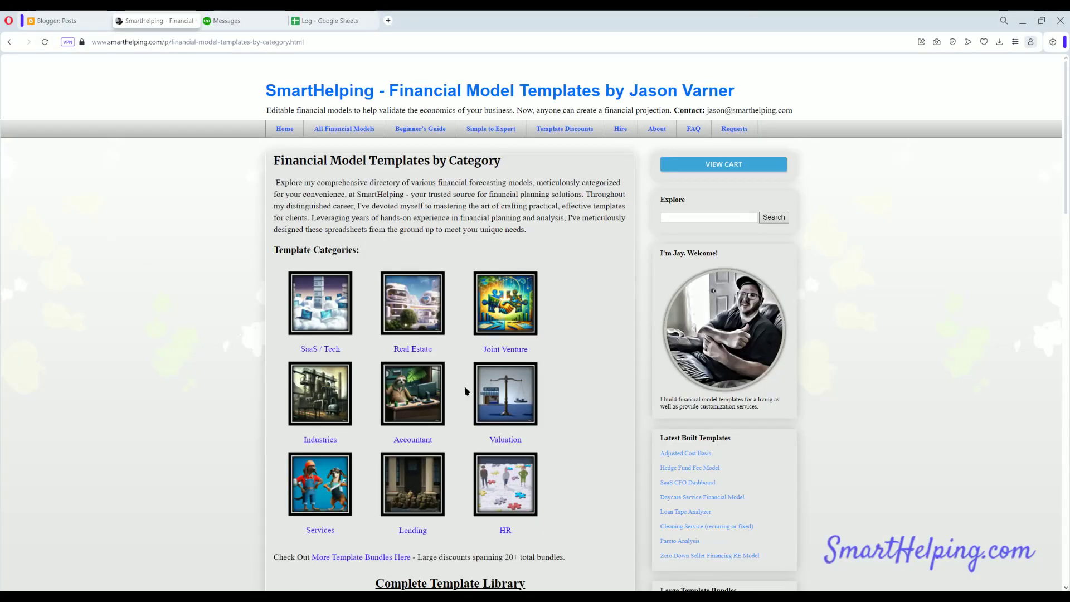
pyautogui.click(312, 403)
pyautogui.scroll(-4, 317, 407)
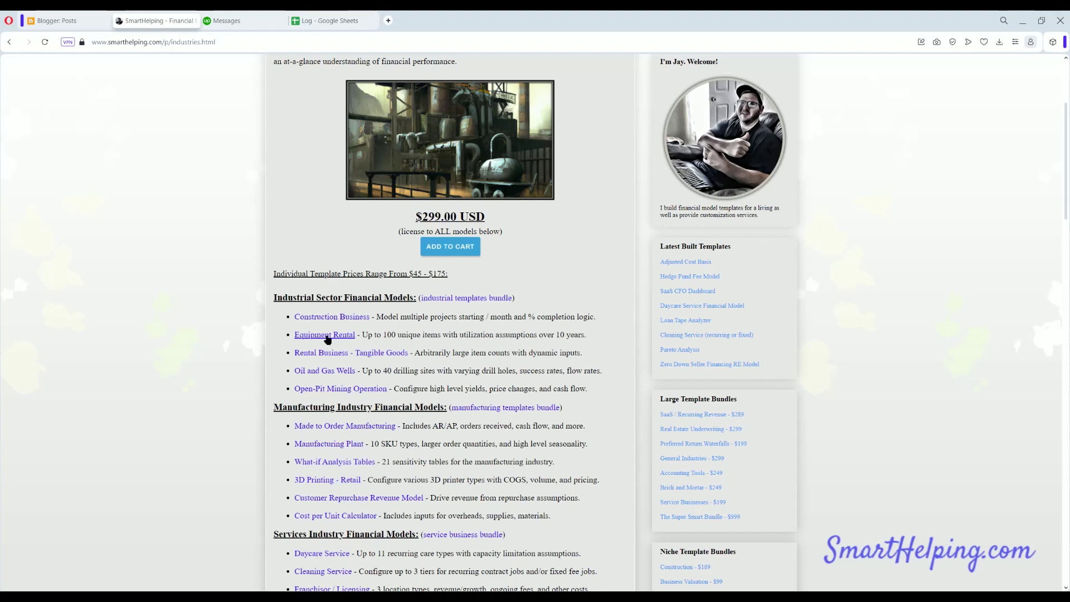
pyautogui.scroll(-3, 331, 313)
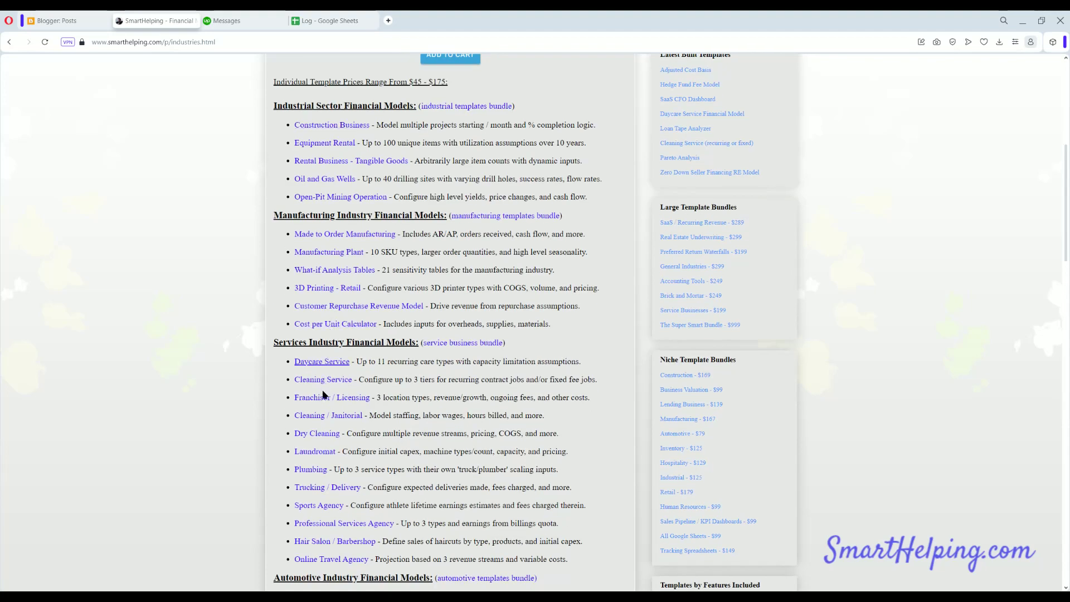
pyautogui.click(311, 472)
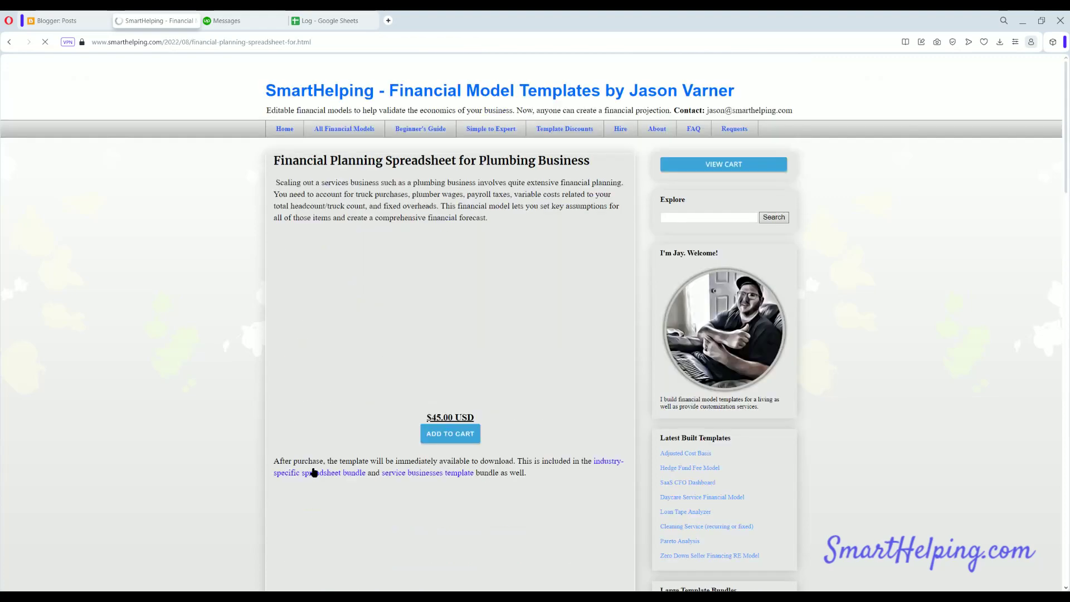
pyautogui.scroll(-3, 234, 333)
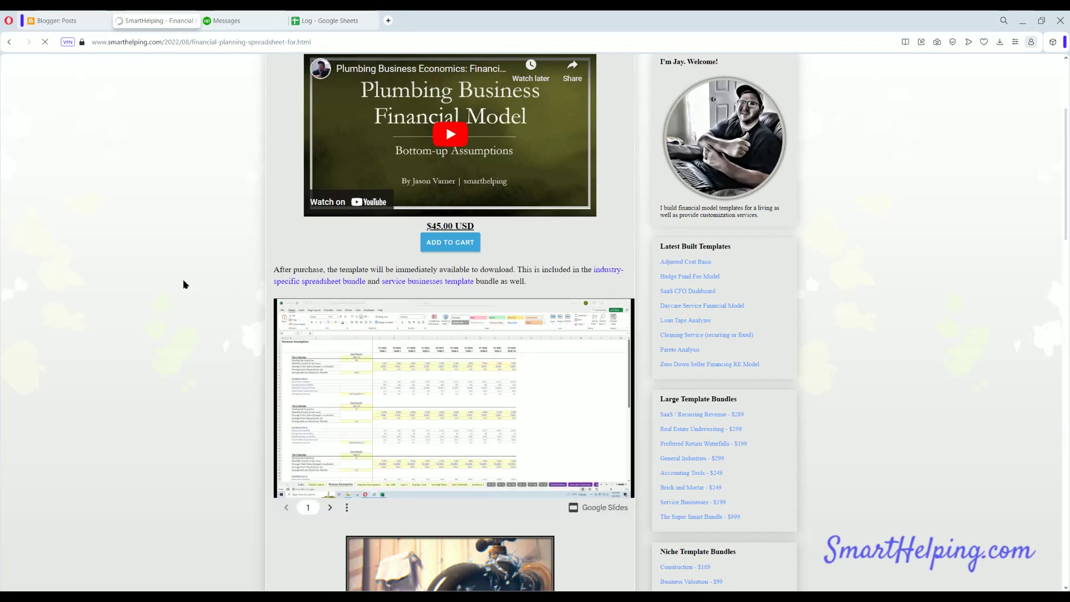
pyautogui.scroll(-1, 184, 284)
pyautogui.scroll(-5, 181, 282)
pyautogui.scroll(6, 181, 282)
# Go back to the industries templates page and scroll through its listings
pyautogui.click(9, 41)
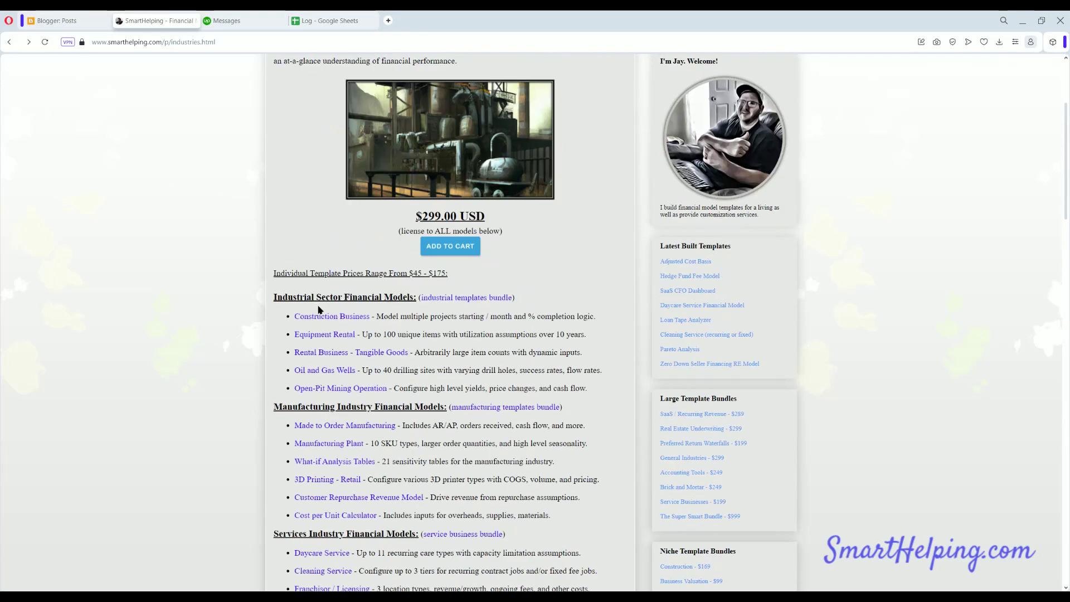
pyautogui.scroll(-3, 319, 306)
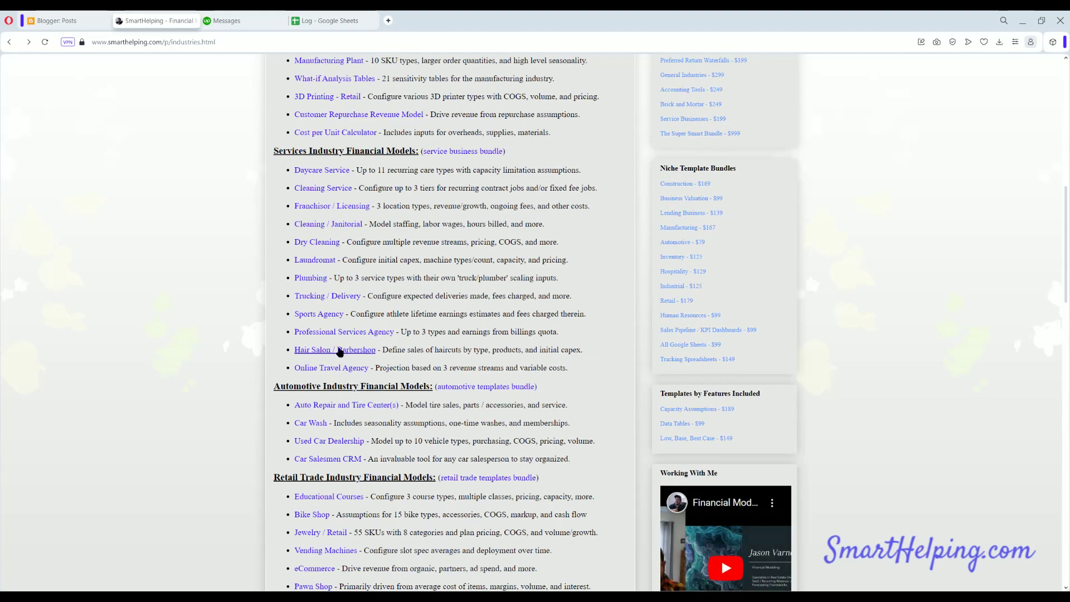
pyautogui.scroll(-3, 339, 351)
pyautogui.scroll(-3, 308, 310)
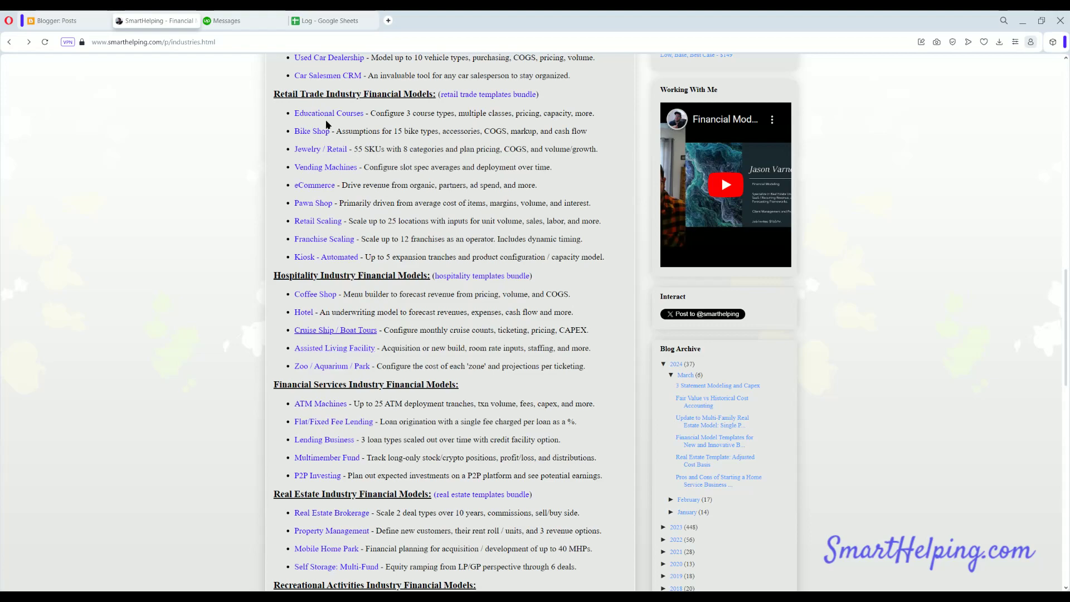
pyautogui.scroll(-3, 307, 242)
pyautogui.scroll(-5, 310, 247)
pyautogui.scroll(15, 327, 277)
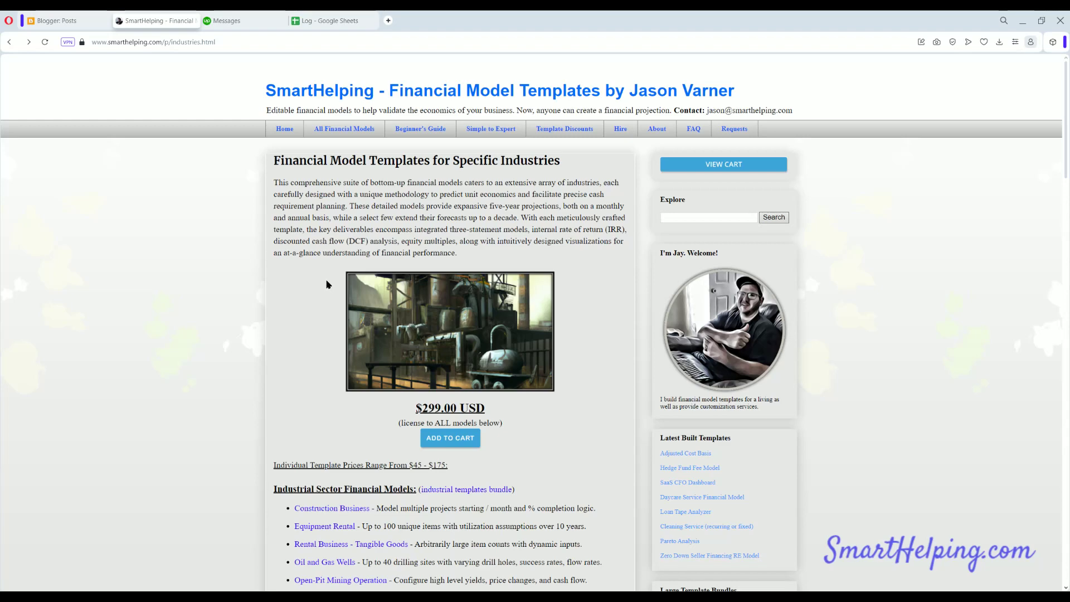
# Browse the SaaS / Recurring Revenue, Real Estate Underwriting and Accounting Tools bundle pages
pyautogui.scroll(-6, 327, 284)
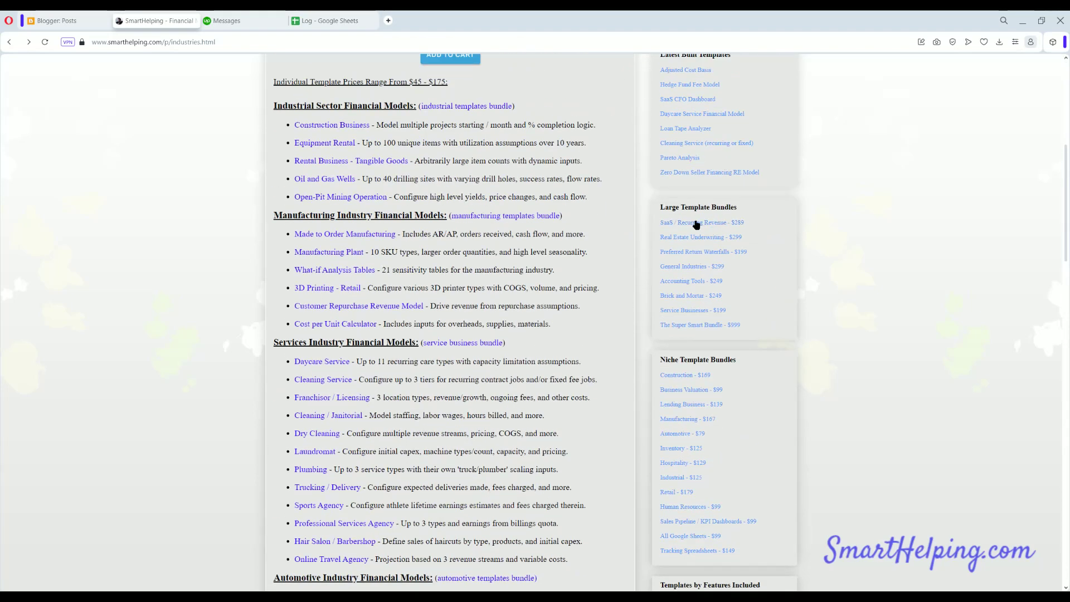
pyautogui.click(694, 224)
pyautogui.scroll(-4, 268, 311)
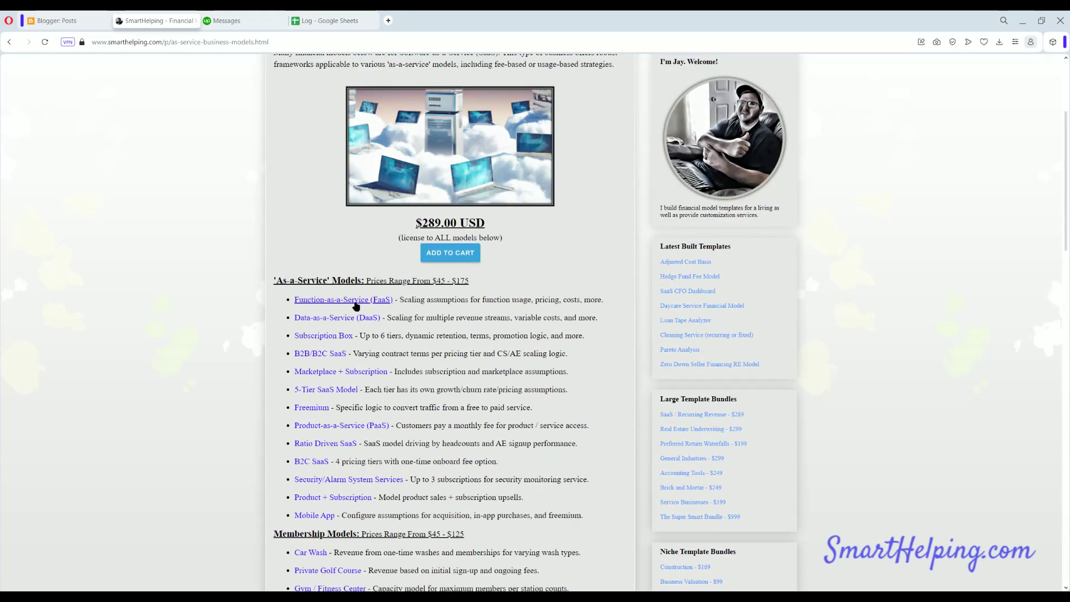
pyautogui.scroll(-3, 320, 386)
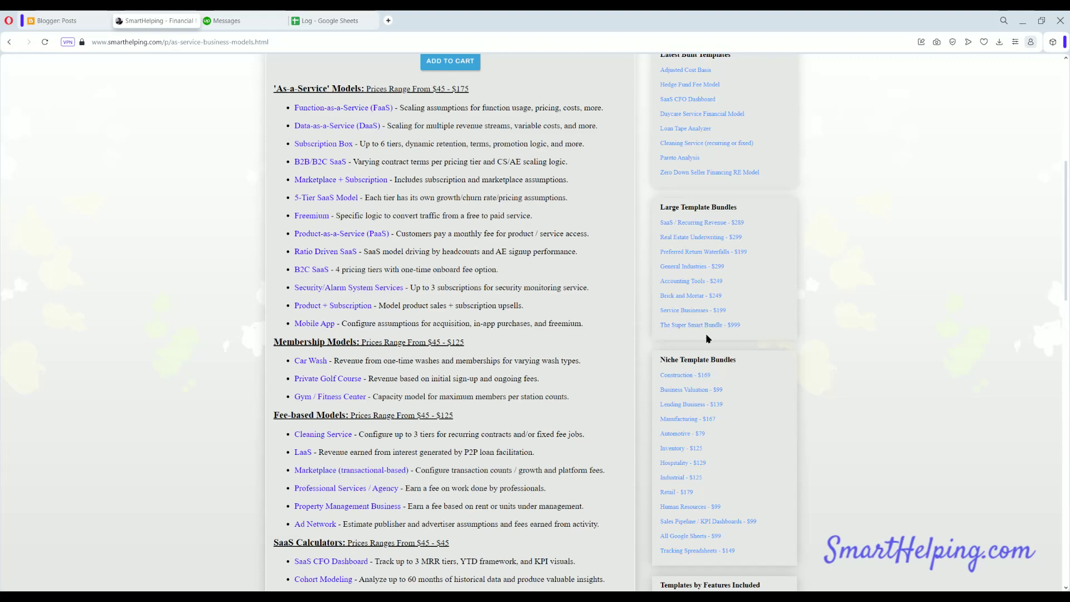
pyautogui.click(675, 240)
pyautogui.scroll(-6, 348, 296)
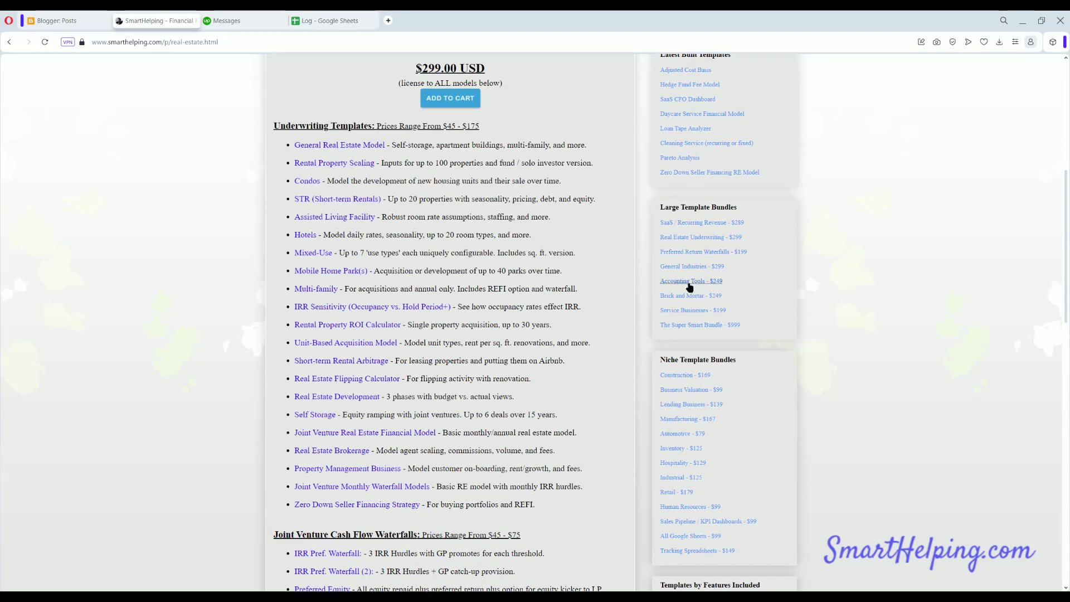
pyautogui.click(692, 283)
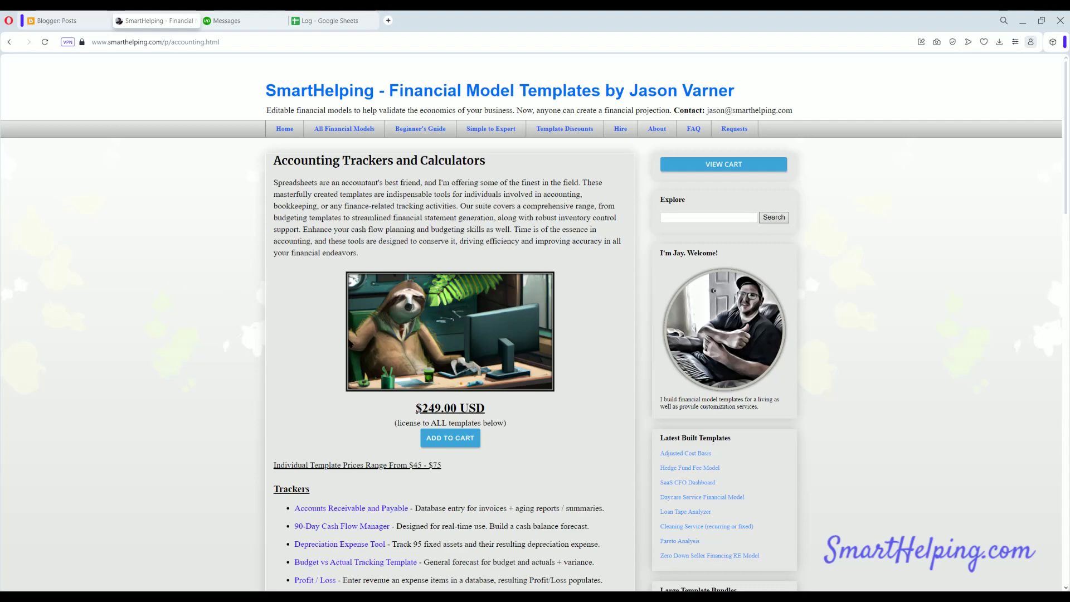
pyautogui.scroll(-3, 359, 345)
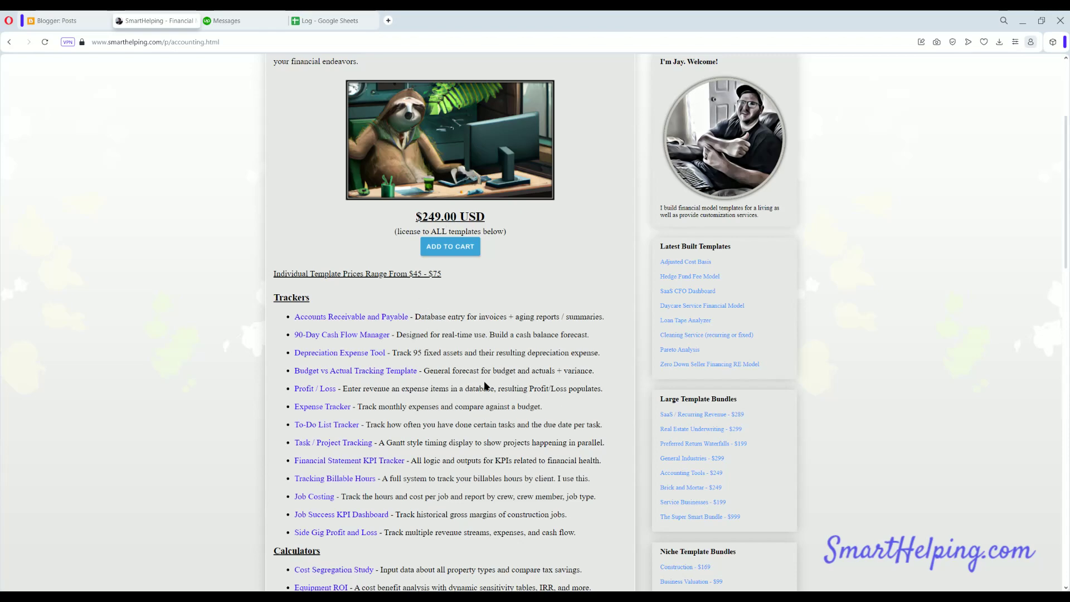
pyautogui.scroll(3, 486, 384)
pyautogui.scroll(-6, 508, 386)
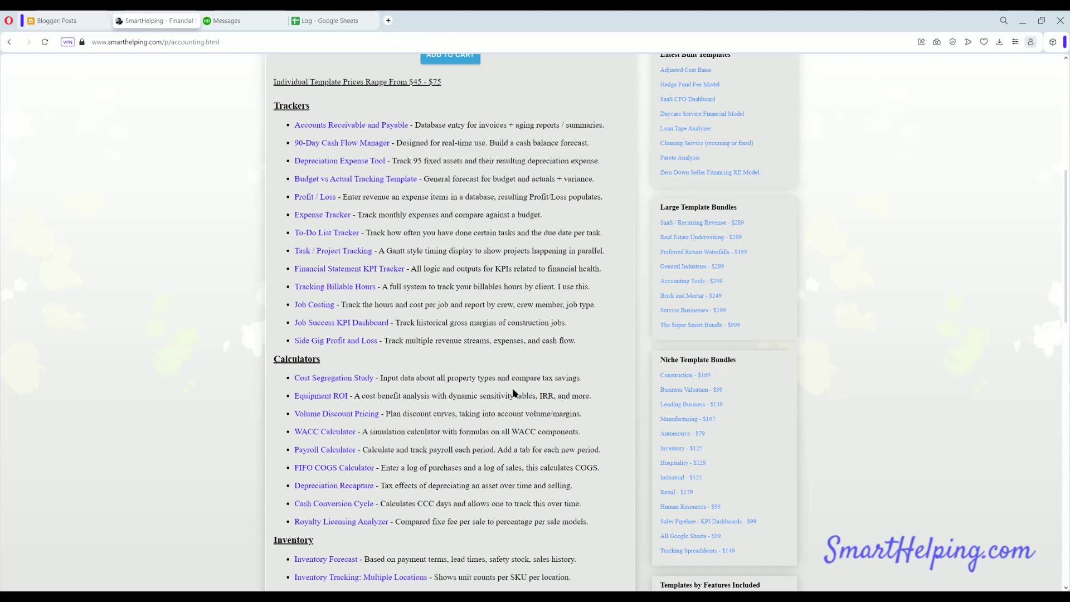
pyautogui.scroll(6, 514, 393)
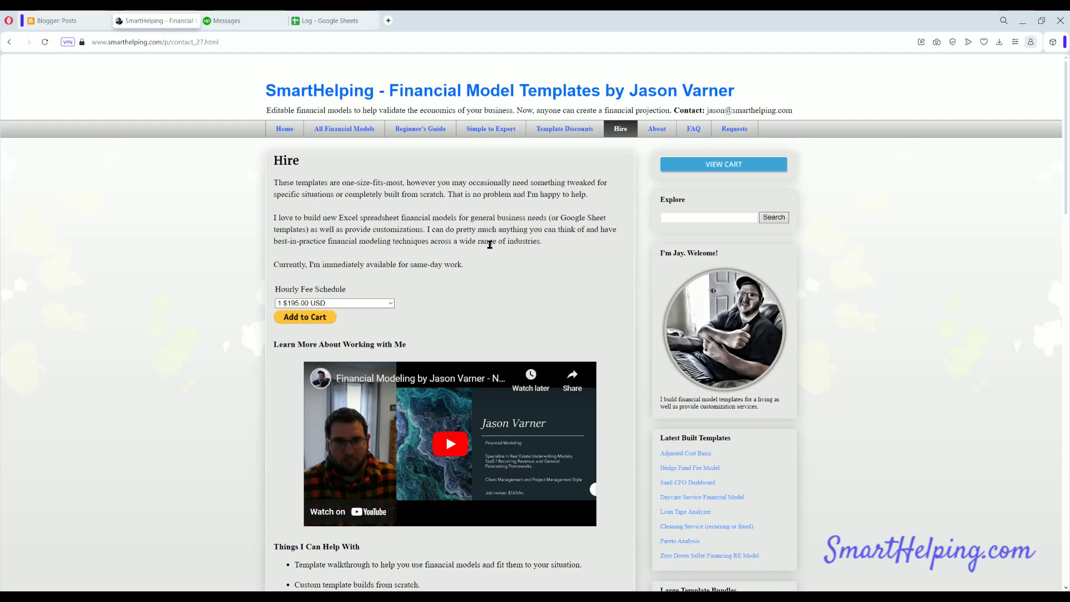
pyautogui.scroll(-3, 205, 244)
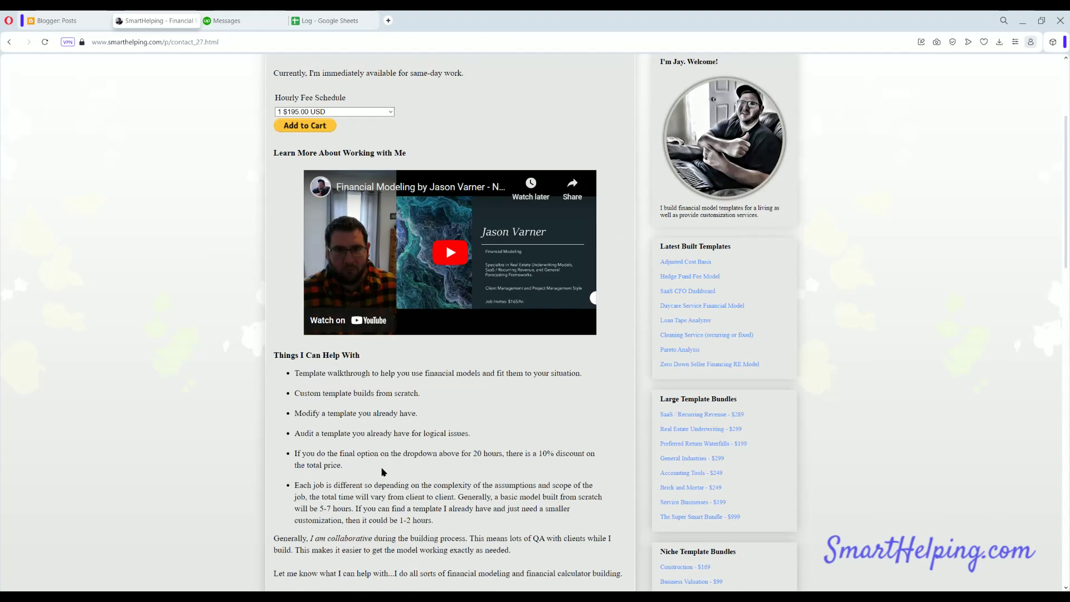